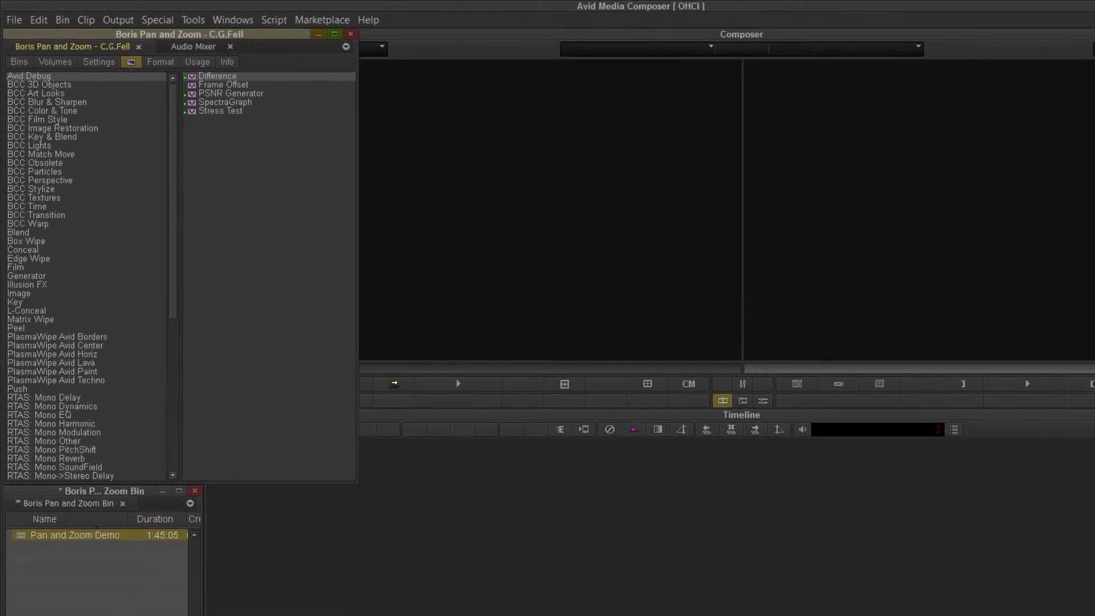
- Examine the effects in the Avid Debug and BCC categories, from BCC 3D Objects through BCC Warp
click(31, 106)
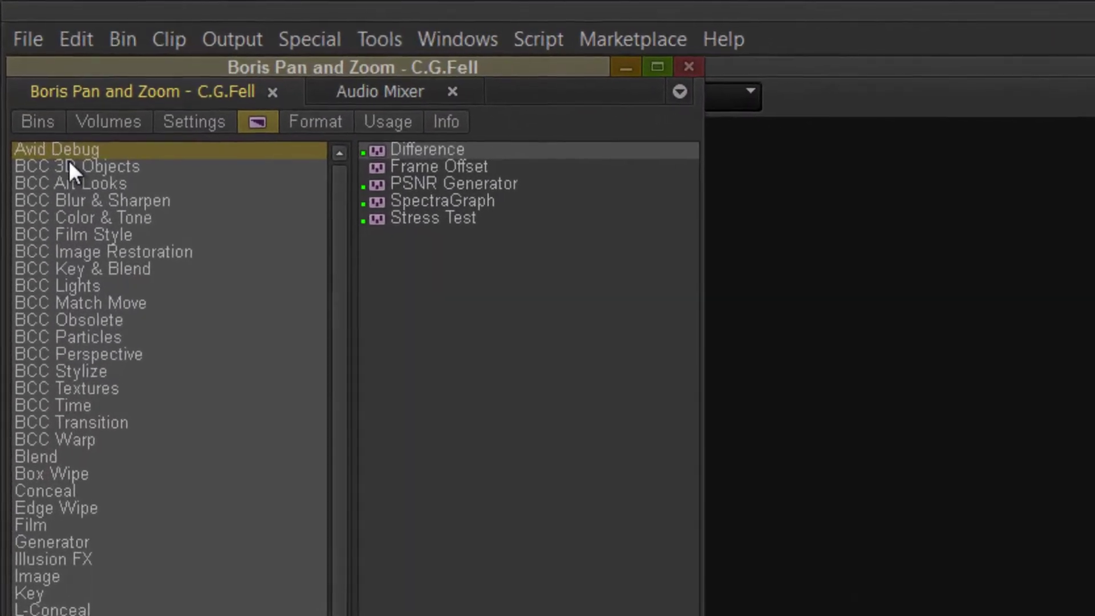
click(67, 156)
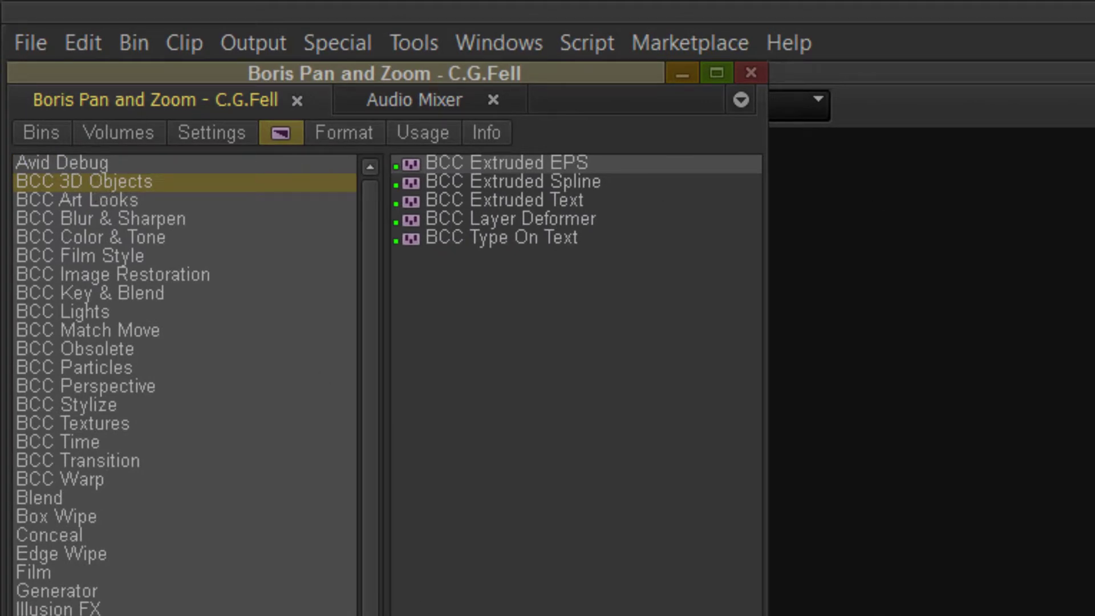
click(77, 200)
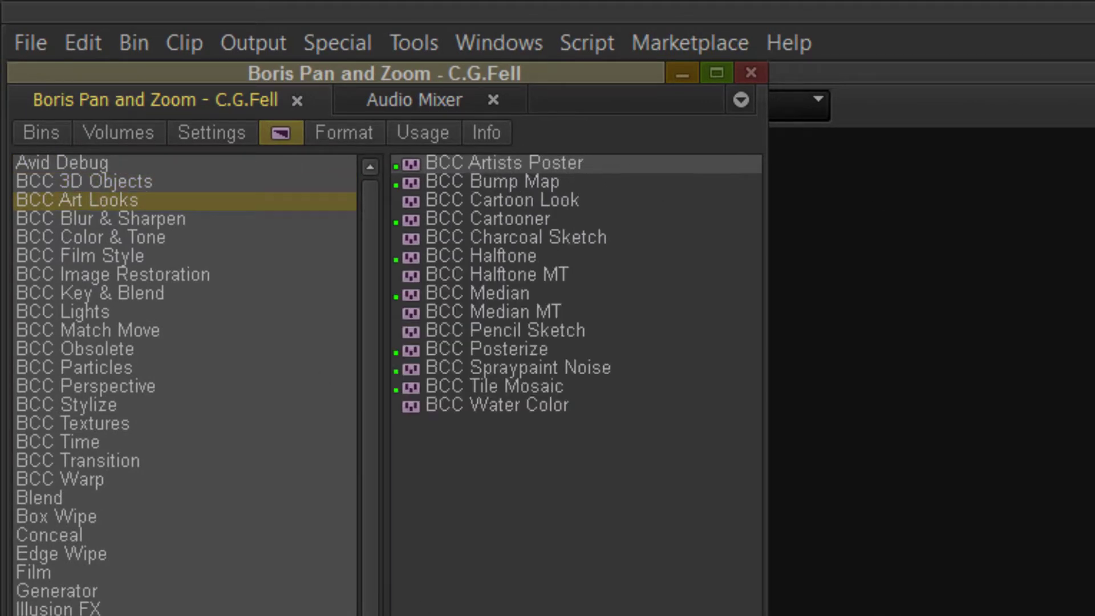
click(101, 219)
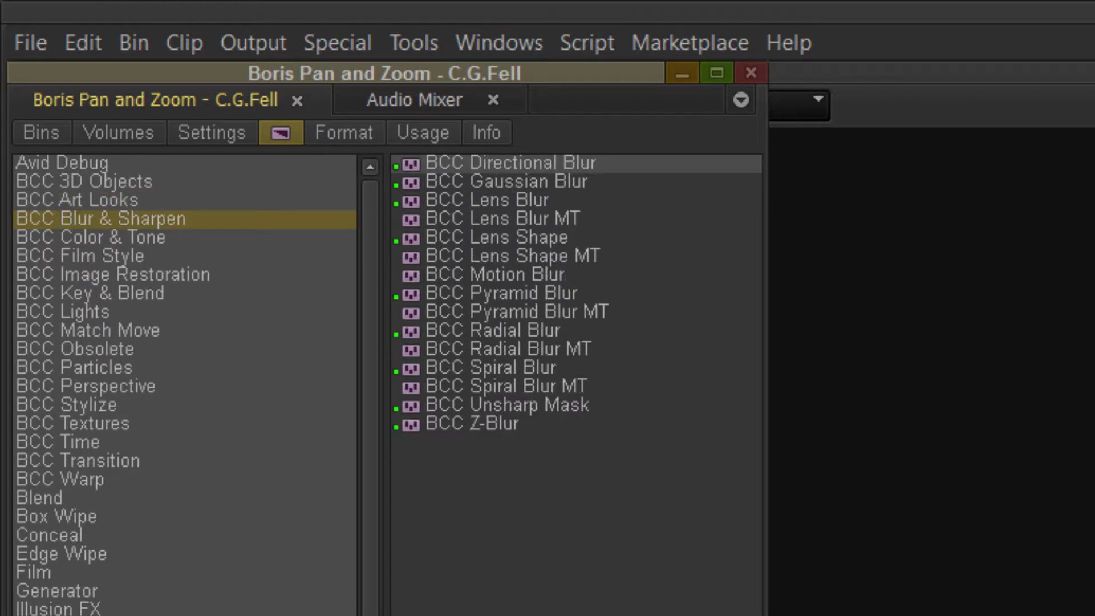
click(90, 238)
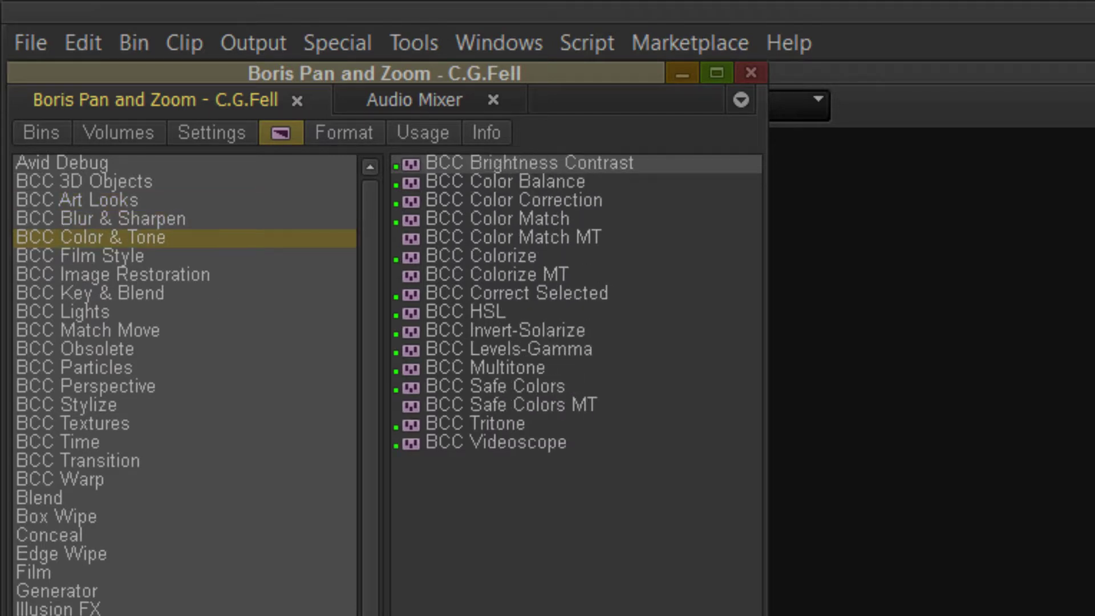
click(80, 256)
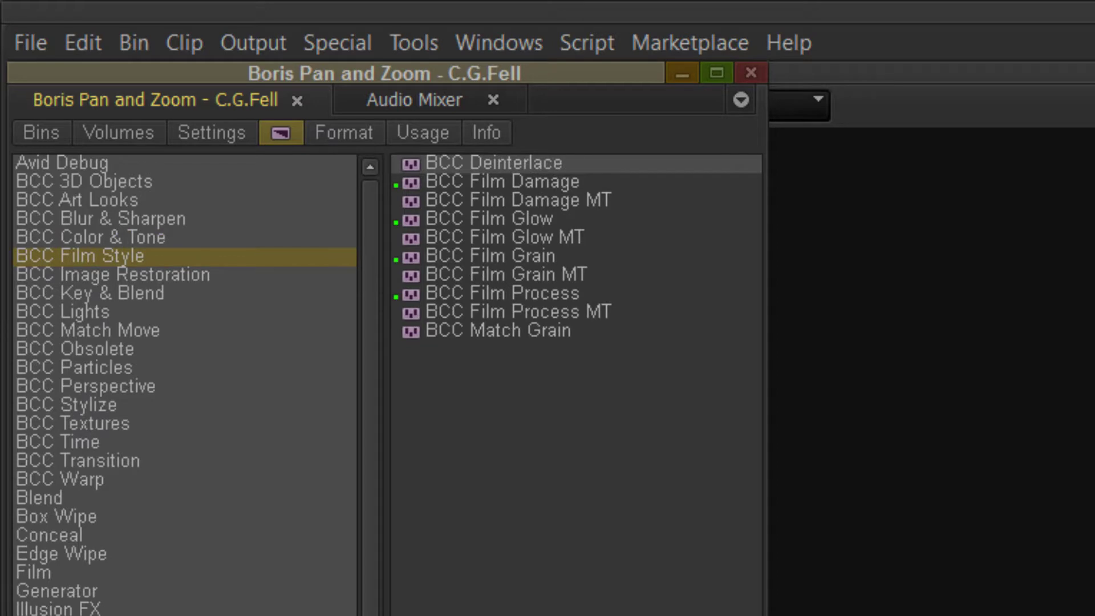
click(113, 275)
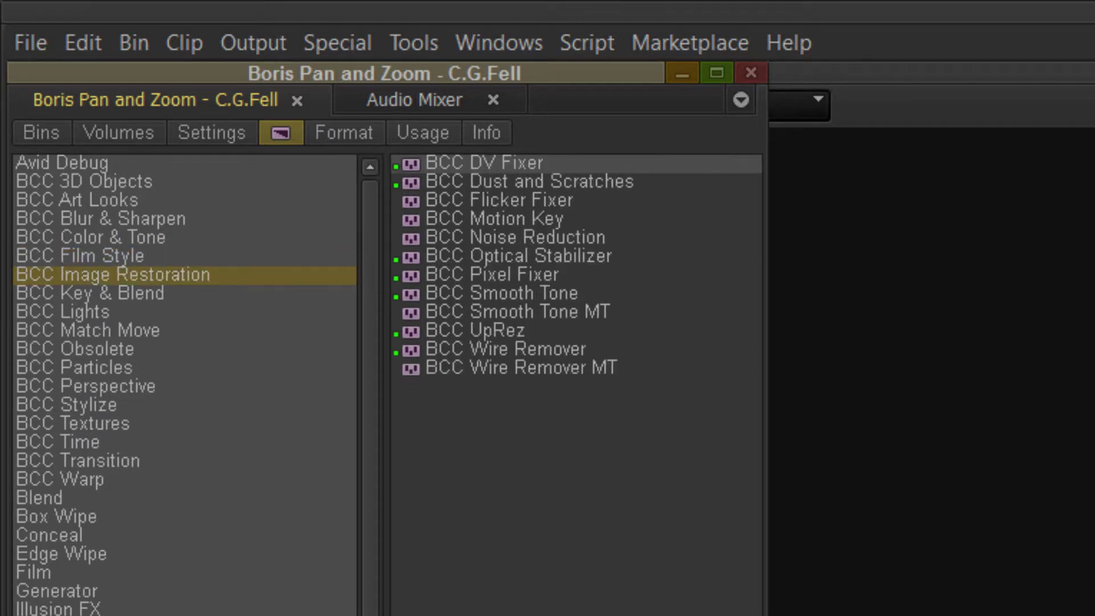
click(90, 294)
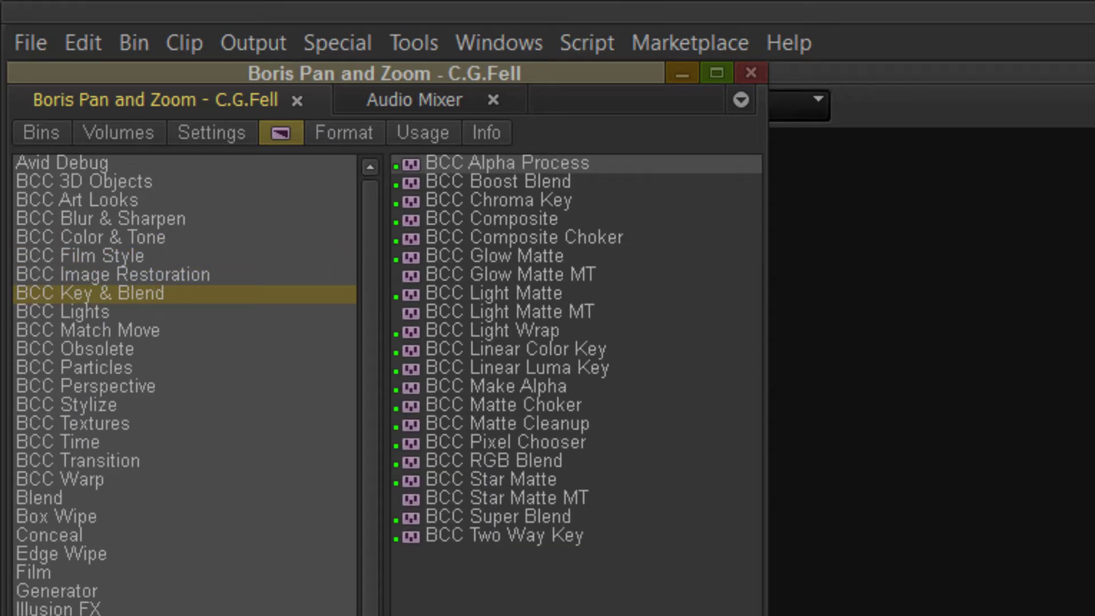
click(63, 312)
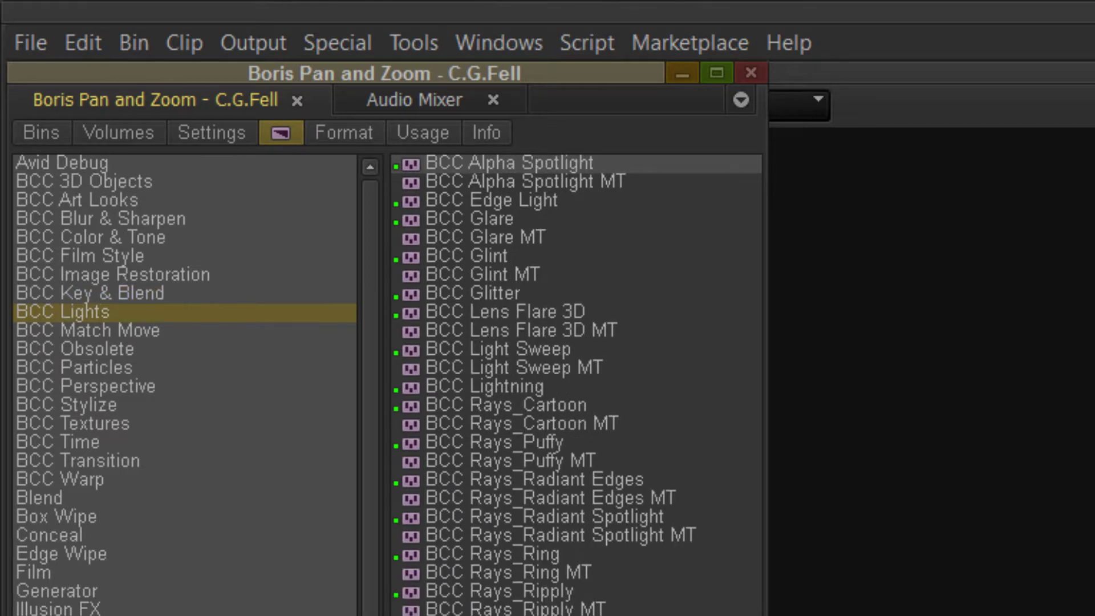
click(66, 405)
click(73, 423)
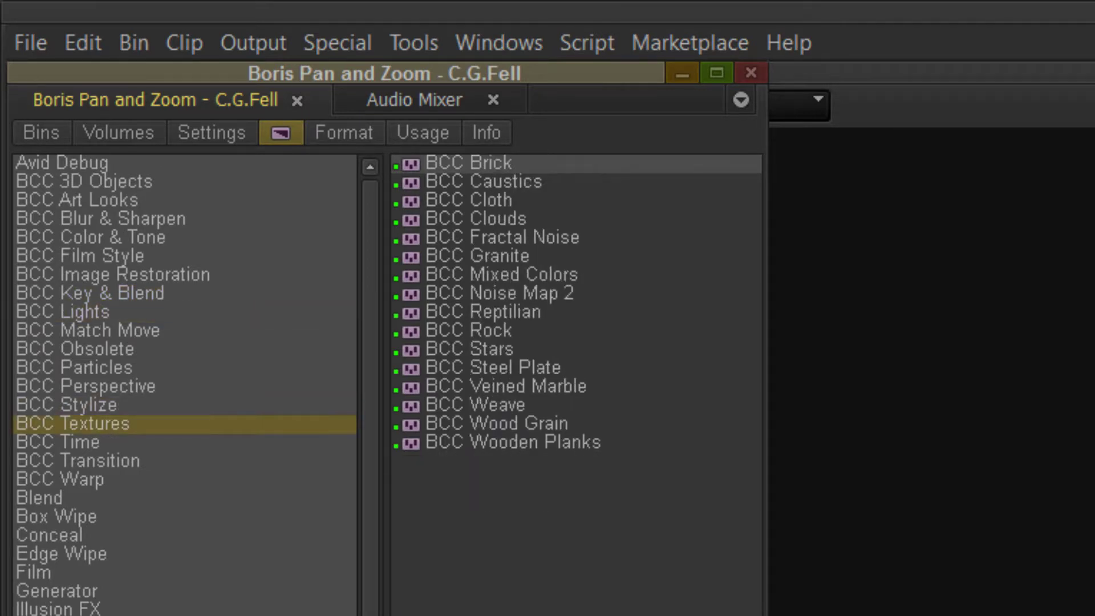
click(57, 442)
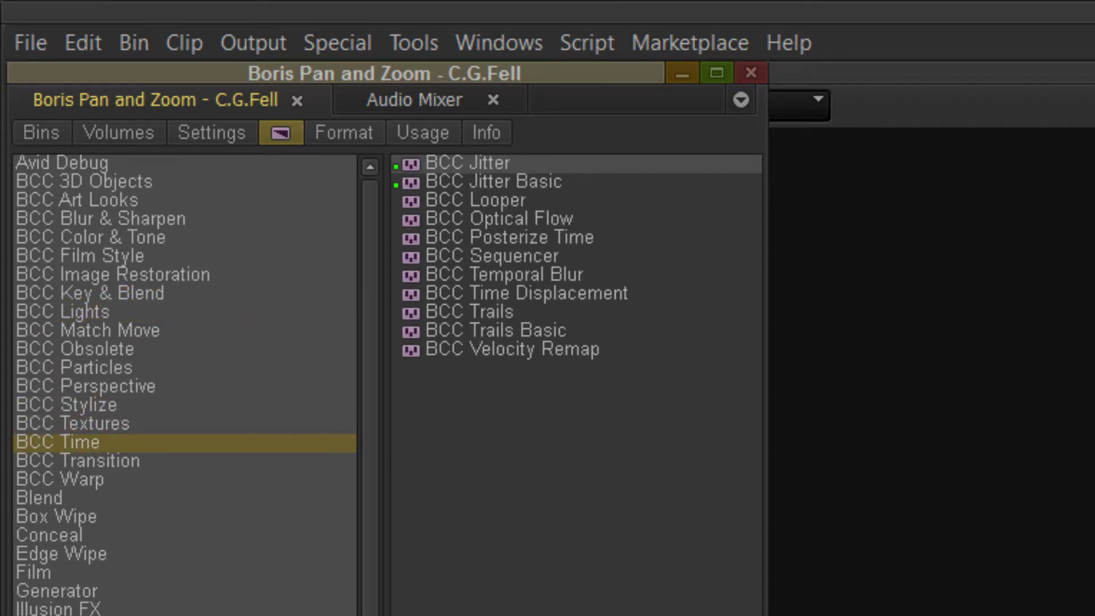
click(78, 461)
click(60, 480)
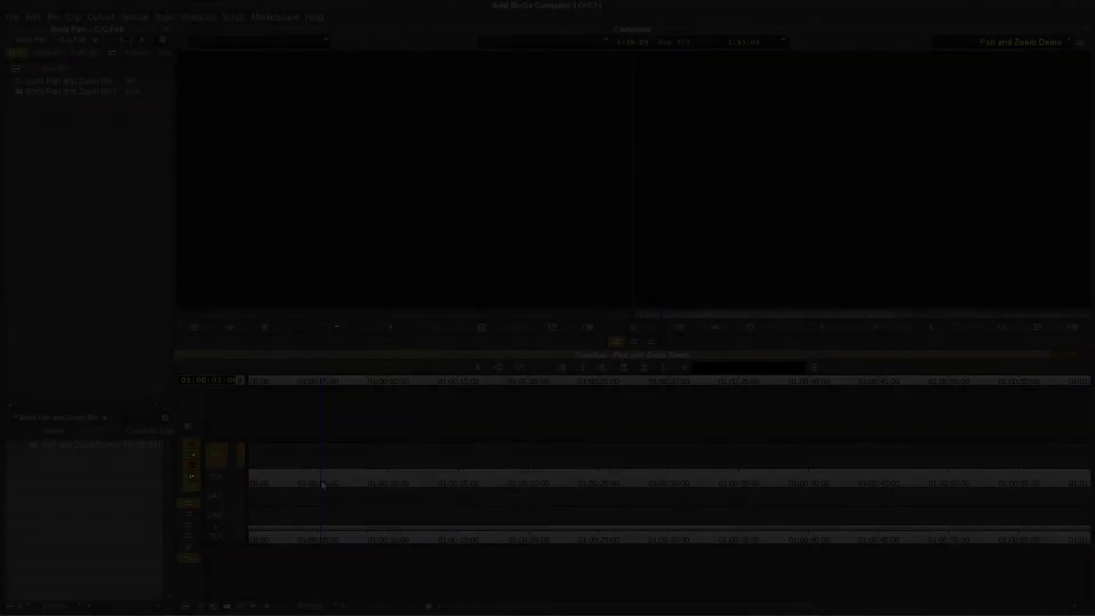
- Move the playhead to 01:00:07:29 and apply BCC Pan and Zoom from BCC Perspective to the V1 filler segment just before it
click(361, 484)
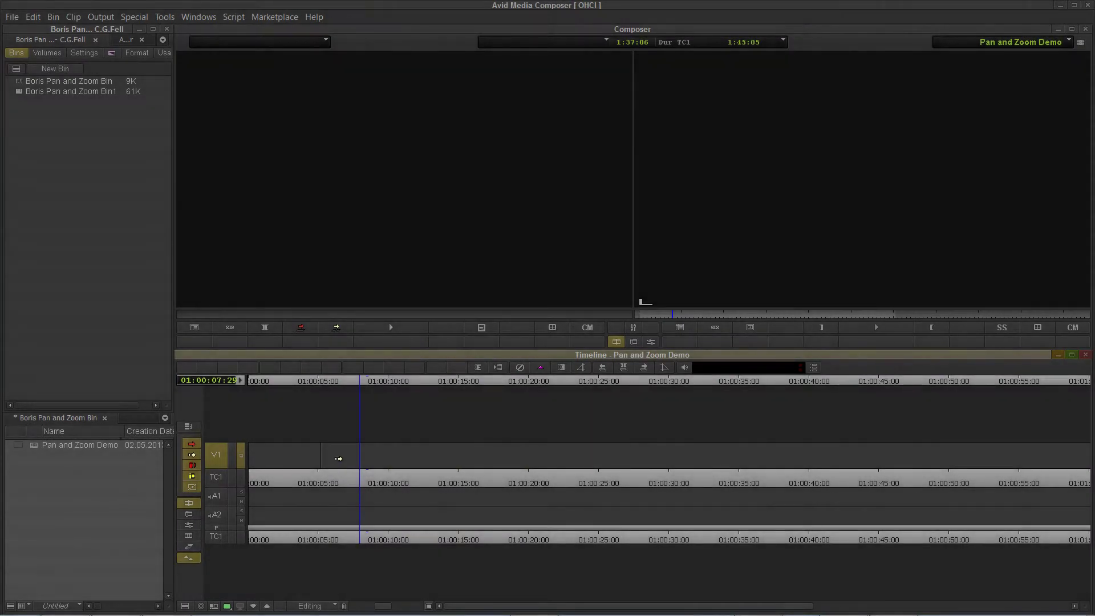
click(112, 54)
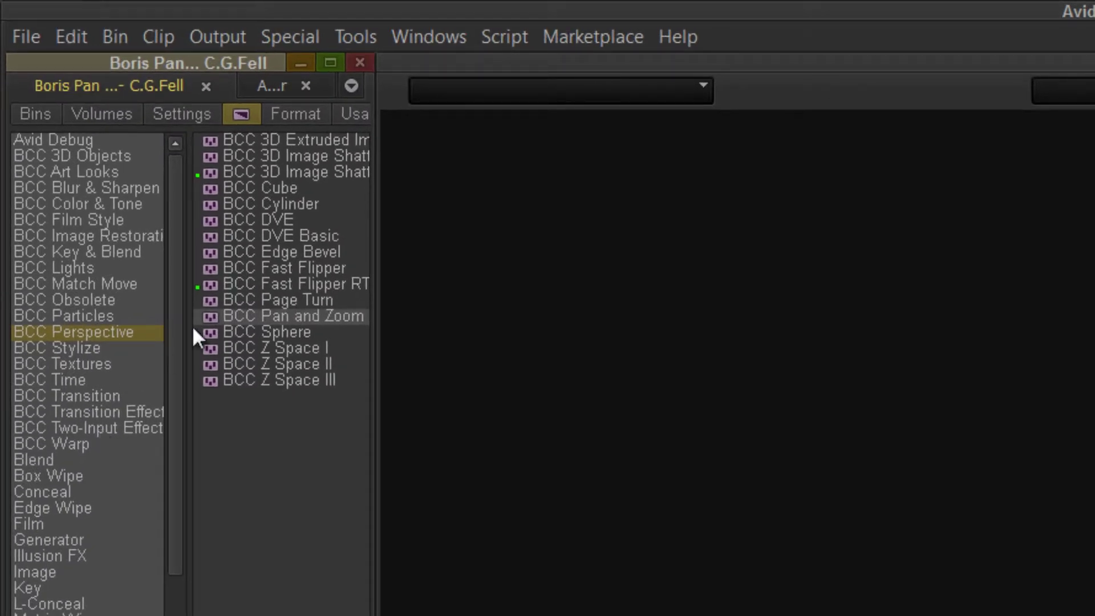
click(218, 318)
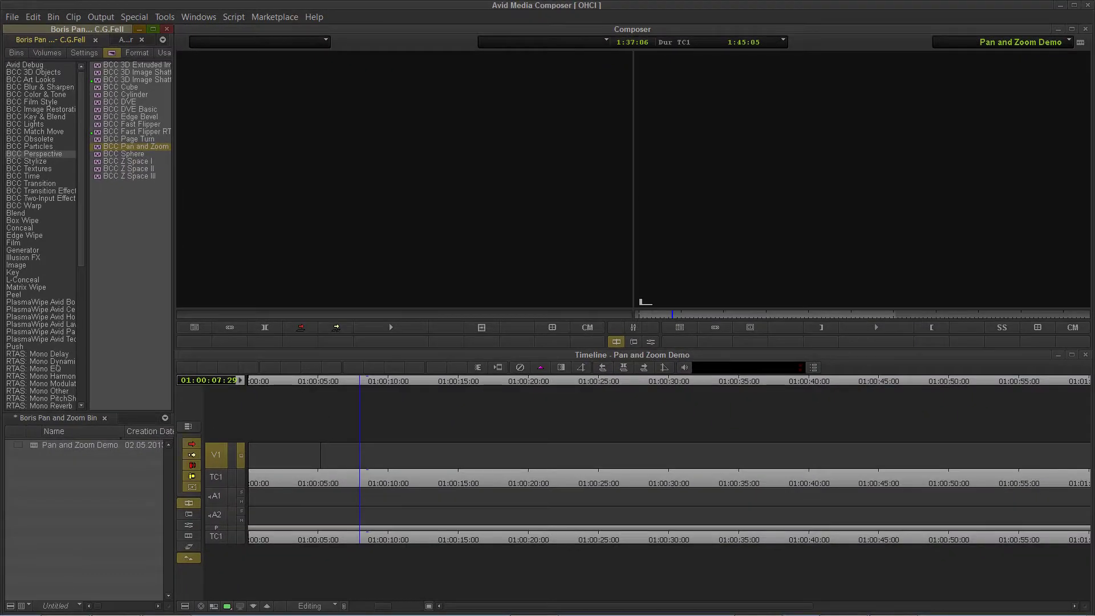
drag(190, 299, 336, 461)
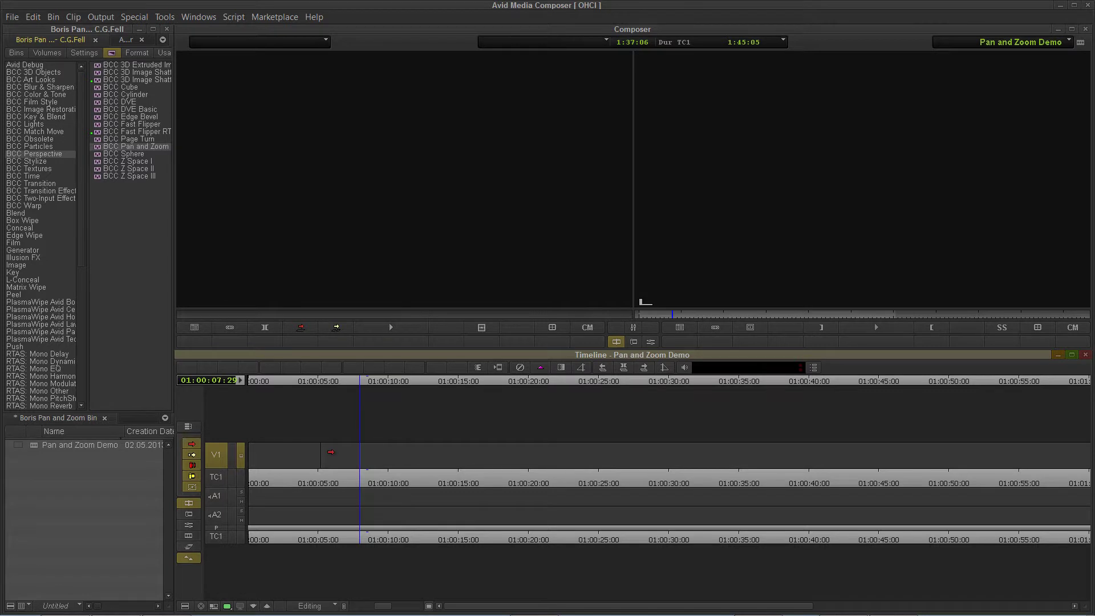
click(331, 453)
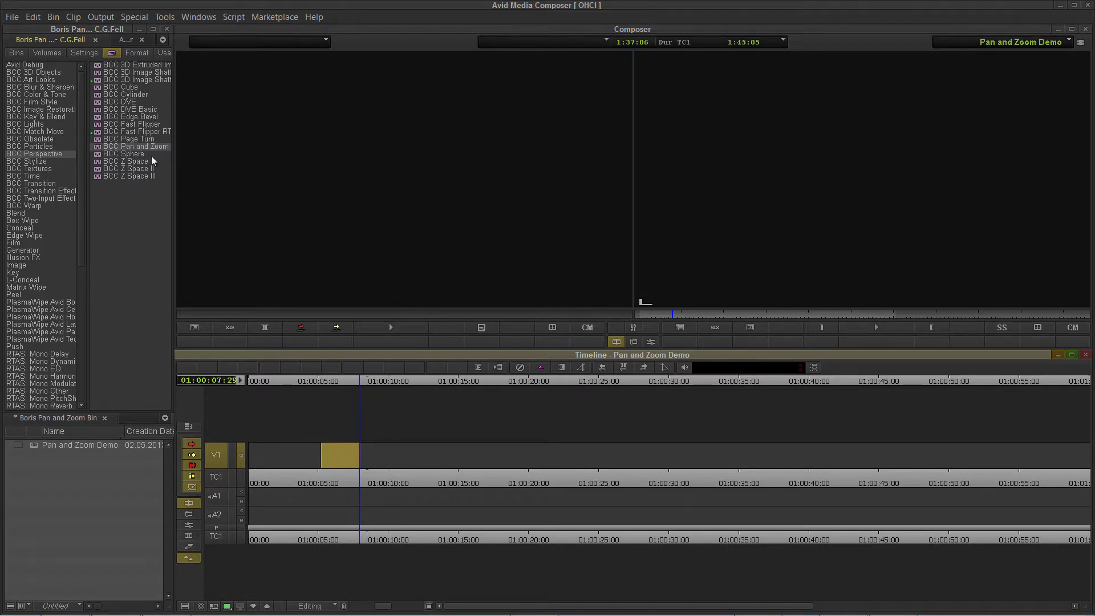
double_click(101, 147)
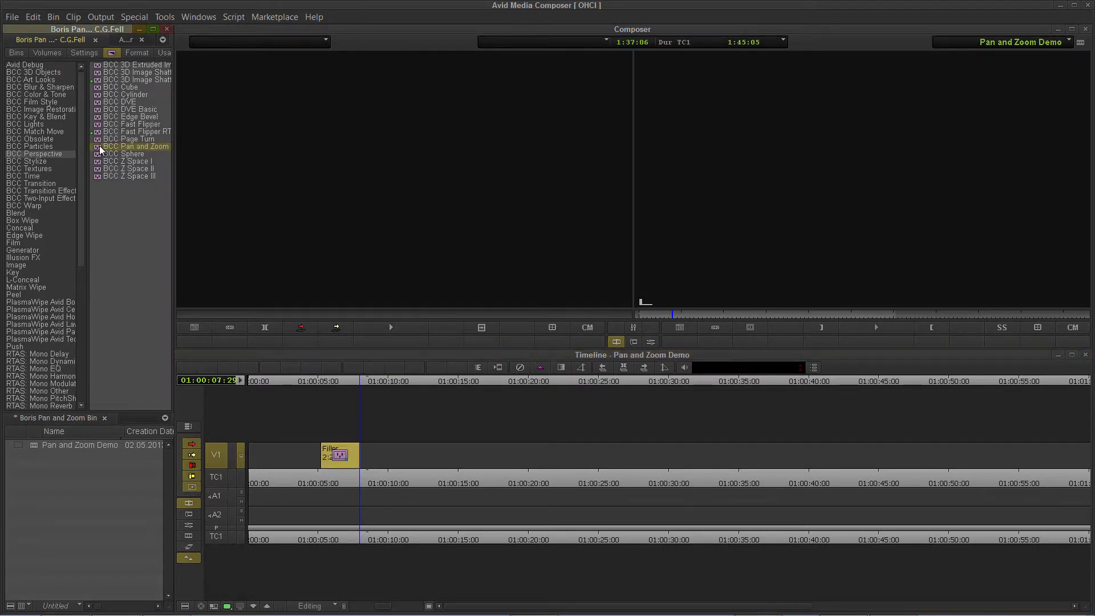
- Enter effect mode for the filler segment and switch to the Effects Editing workspace
click(650, 343)
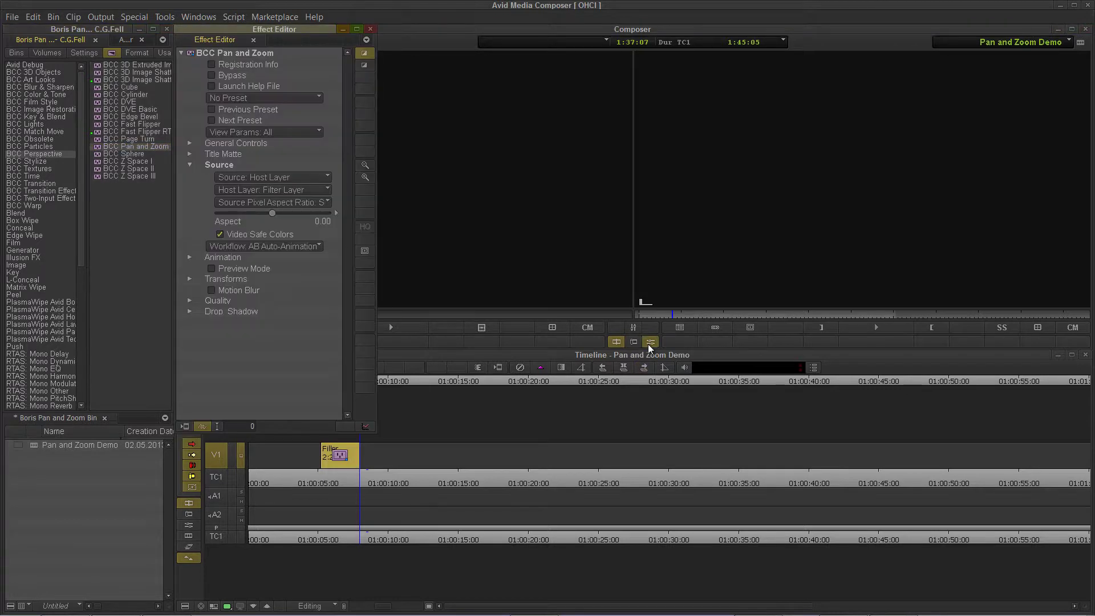
click(210, 16)
mouse_move(209, 29)
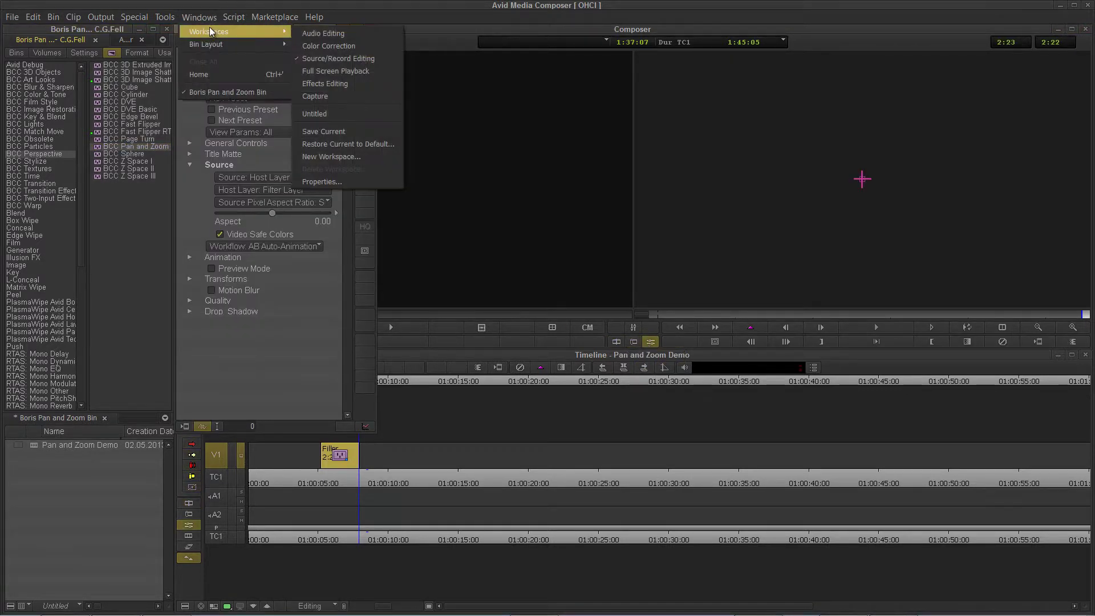
click(346, 84)
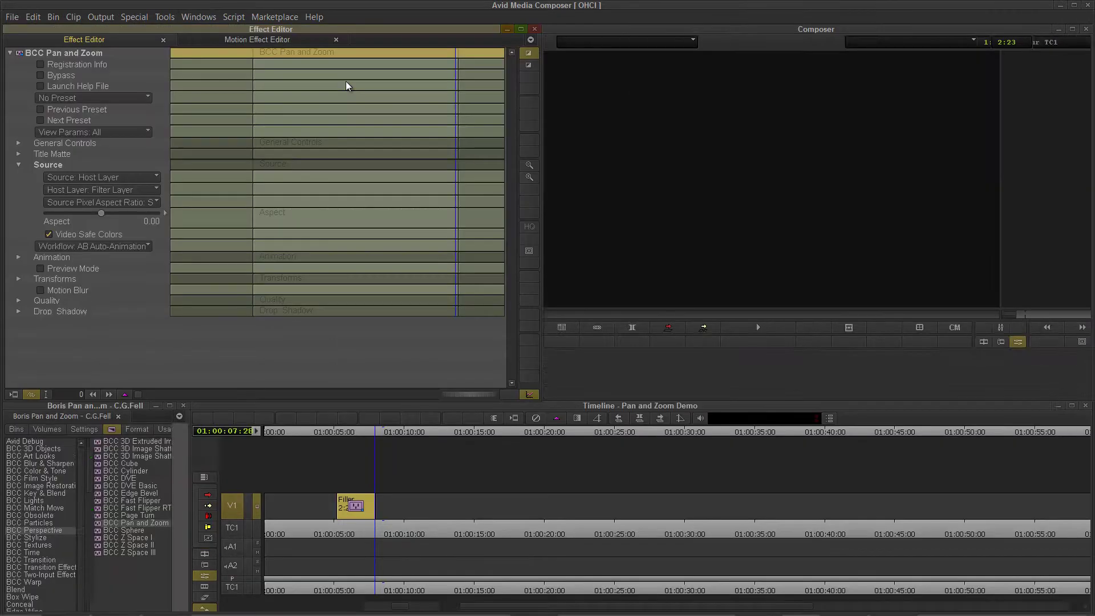
- Collapse the Source group, expand all parameter groups of BCC Pan and Zoom at once, and collapse them again
click(19, 164)
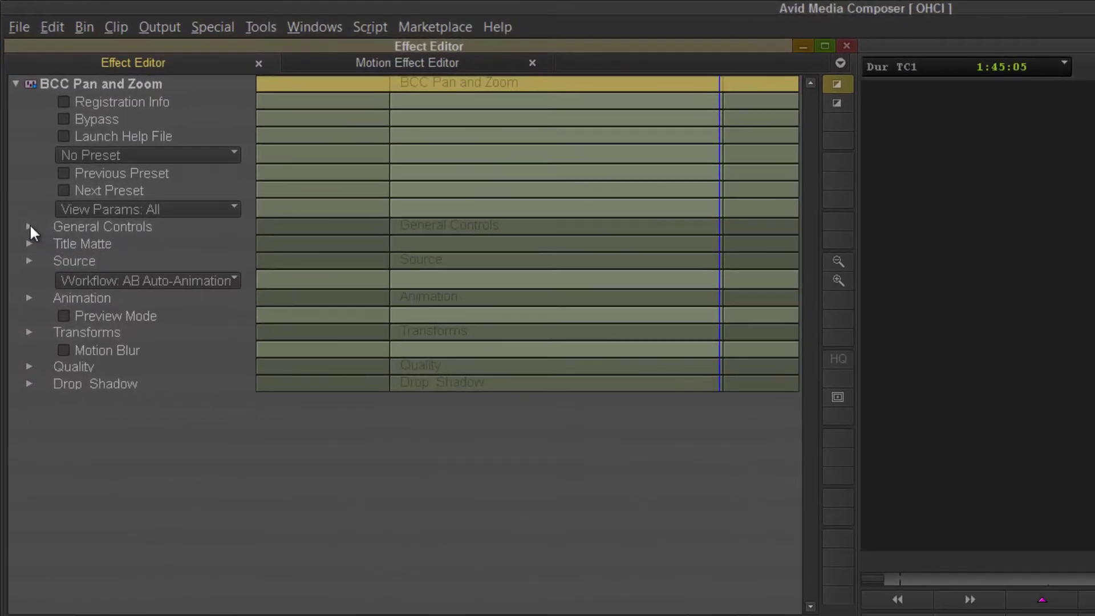
alt+click(29, 227)
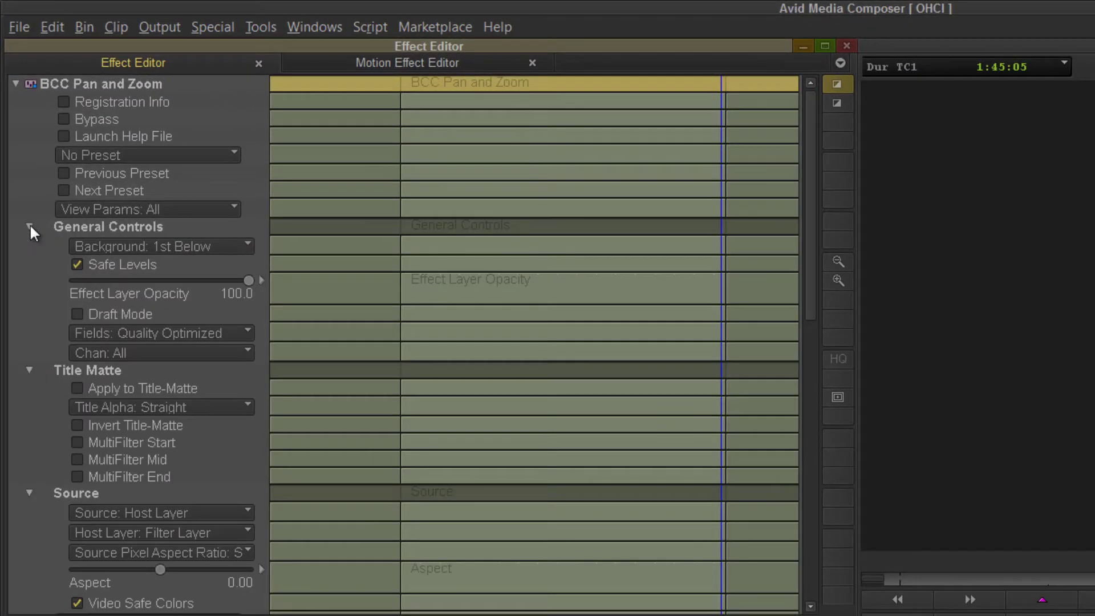
alt+click(29, 226)
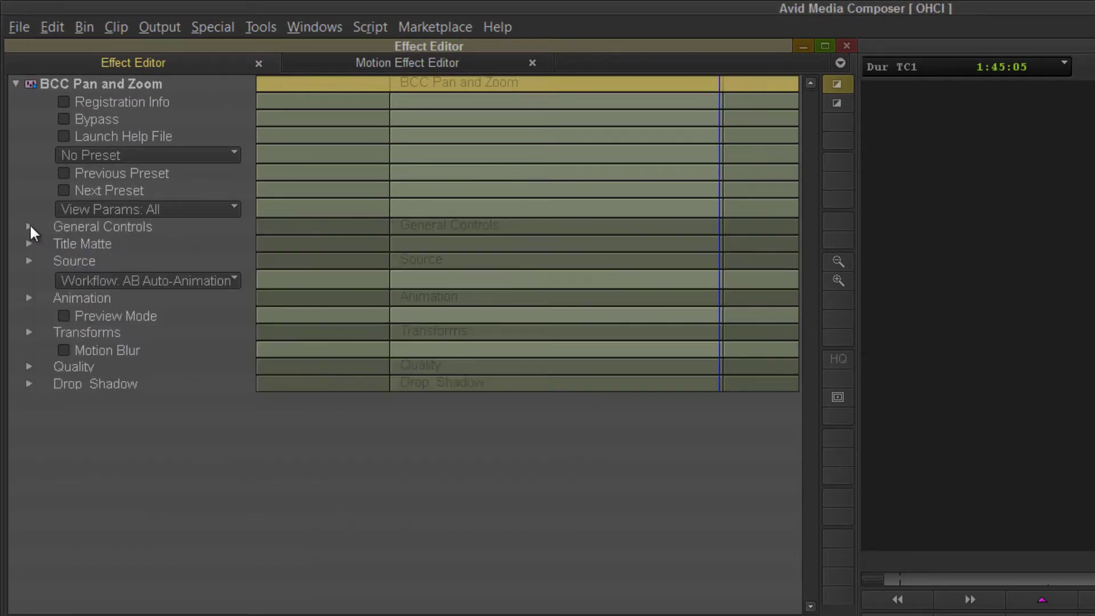
- Set the effect's Source to External File and load the picture Still_AB.JPG from the Pan and zoom folder
click(29, 262)
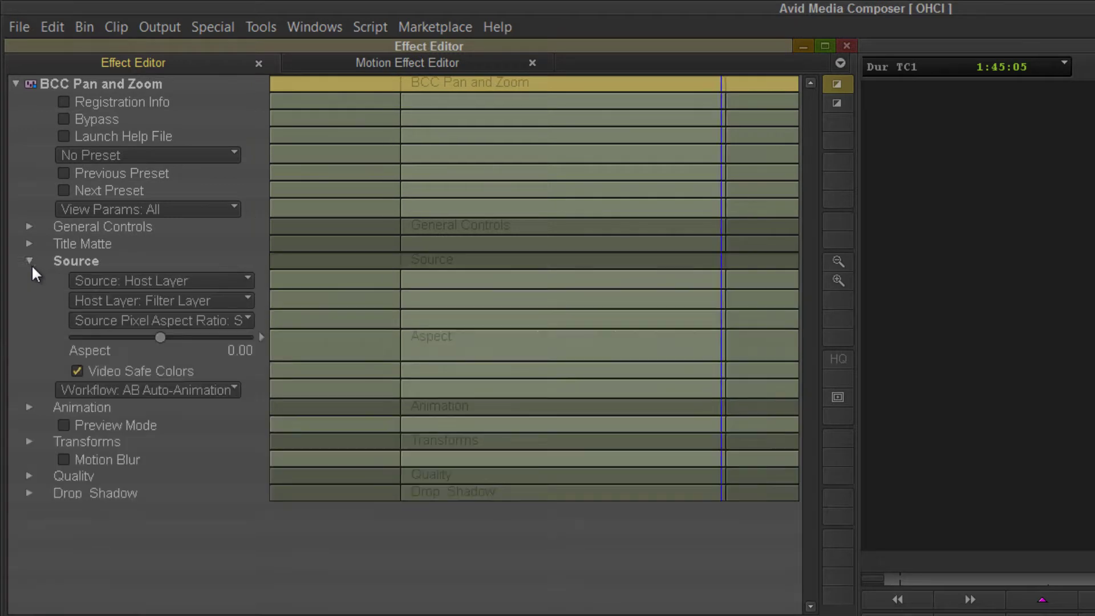
click(133, 278)
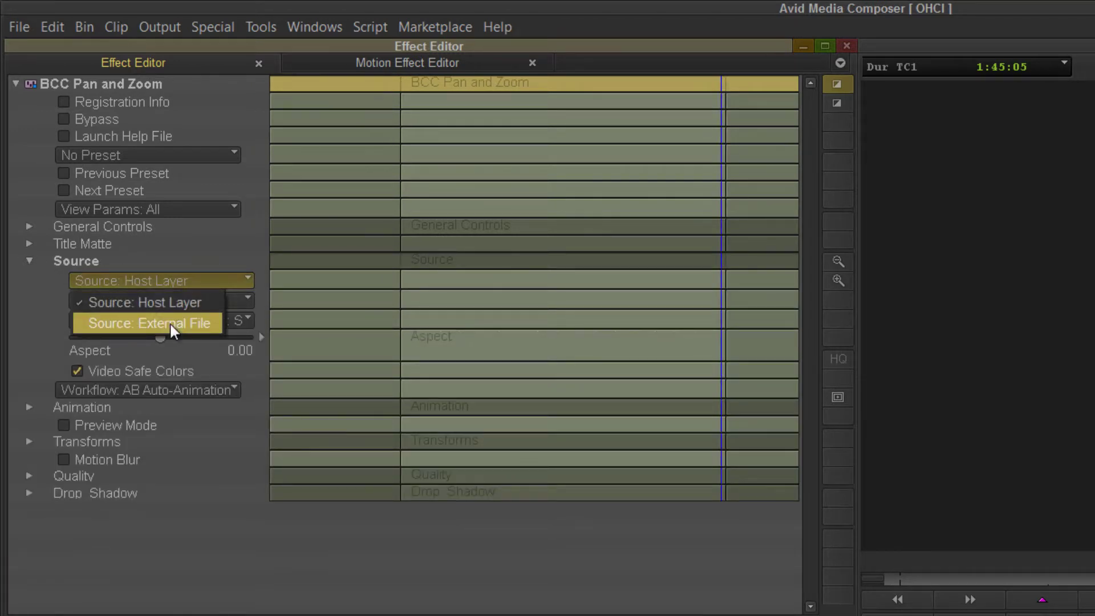
click(170, 322)
click(102, 301)
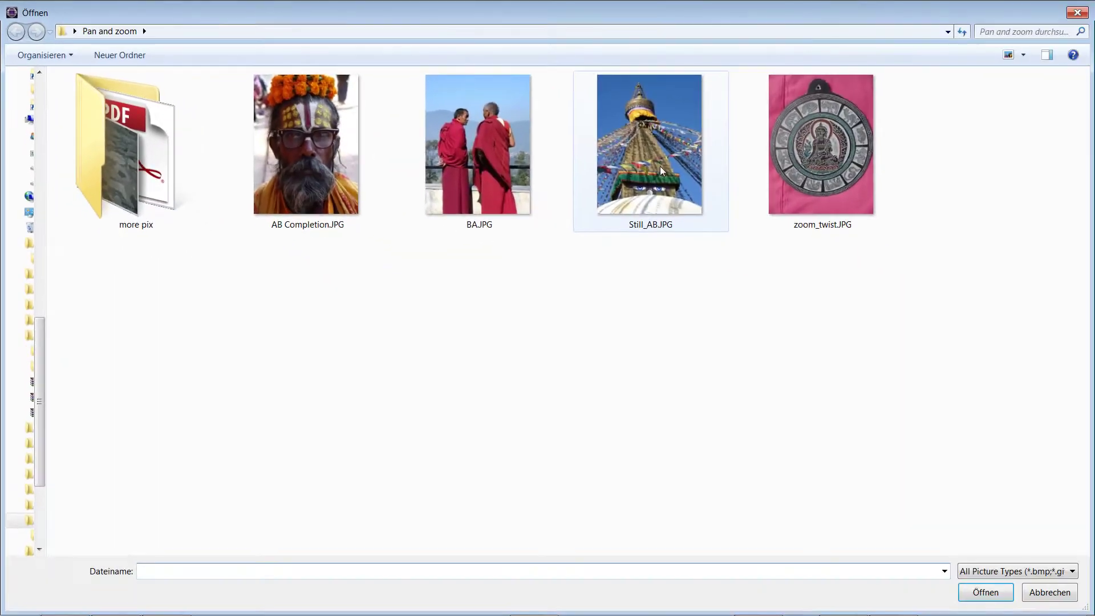
double_click(662, 170)
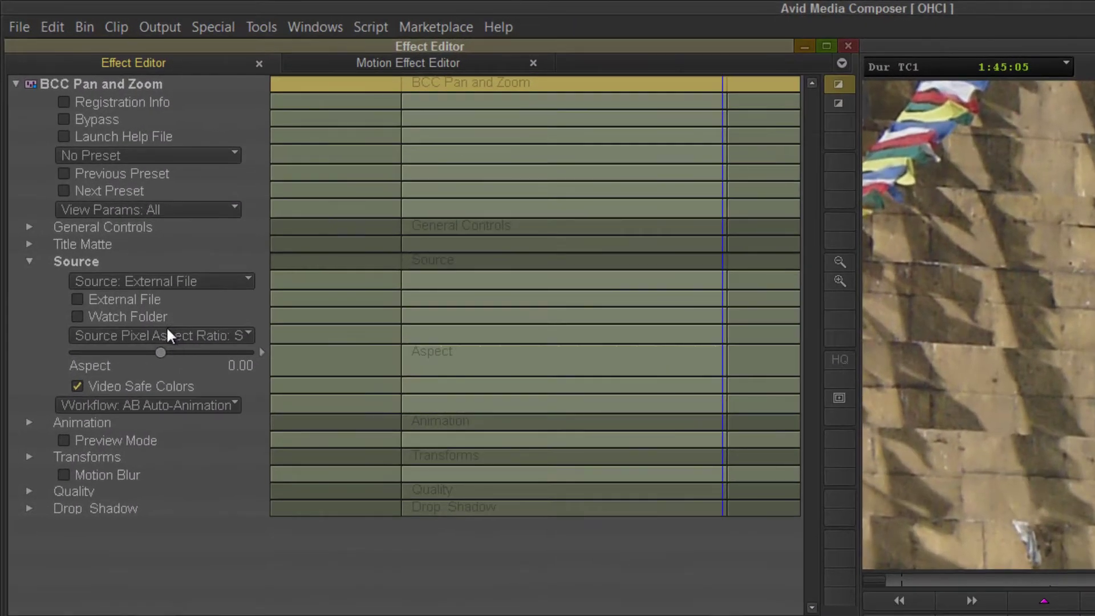
- Choose Square Pixels as the Source Pixel Aspect Ratio and go to the start of the effect segment
click(193, 340)
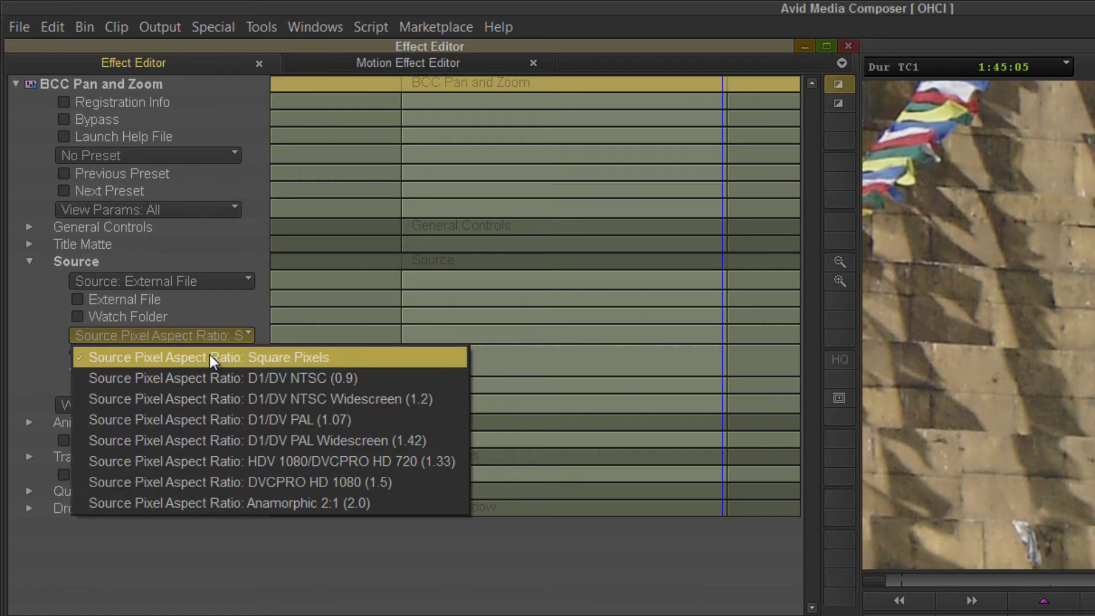
click(210, 358)
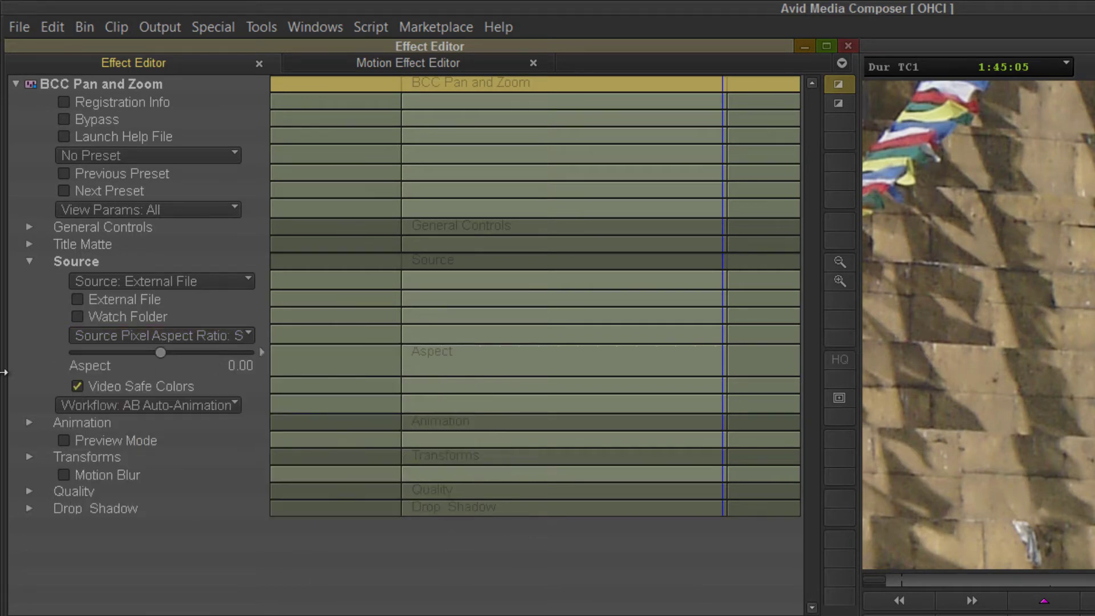
key(Home)
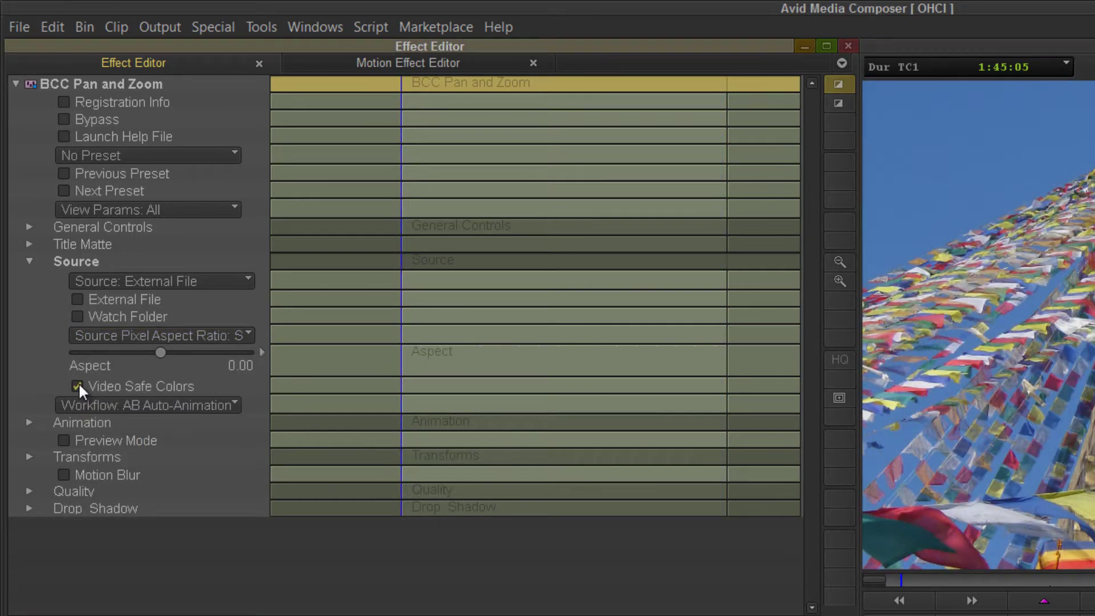
- Turn off Video Safe Colors for the source picture and open the General Controls group
click(78, 387)
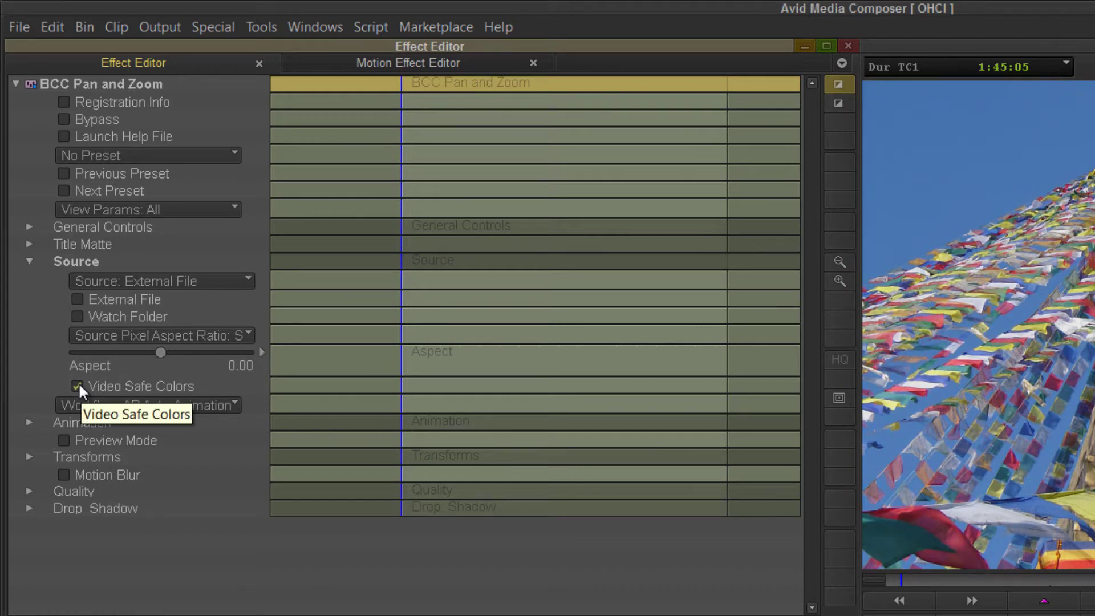
click(78, 386)
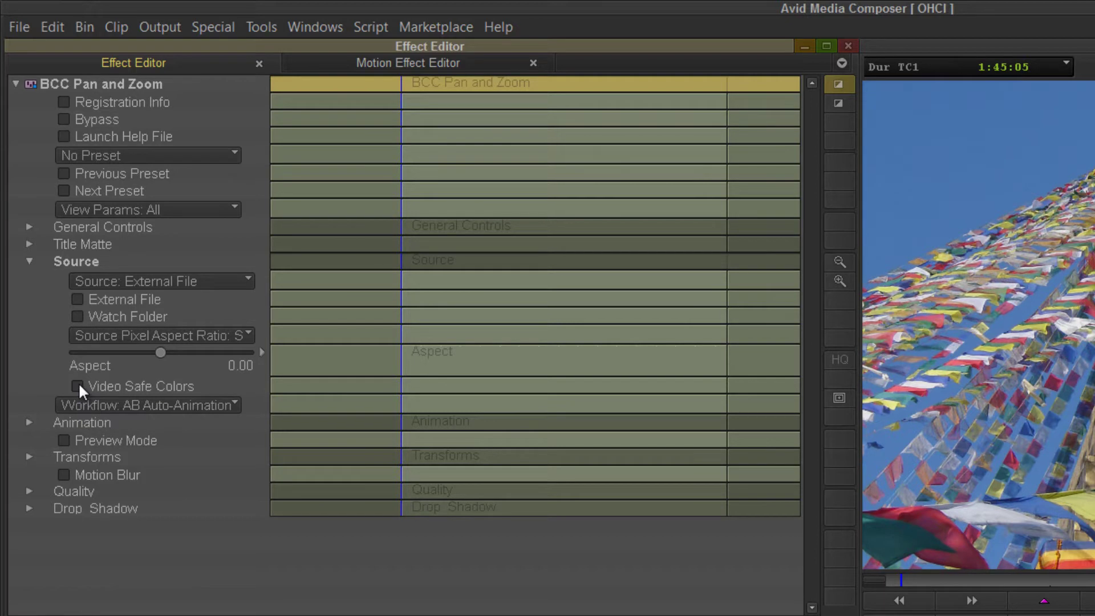
click(29, 227)
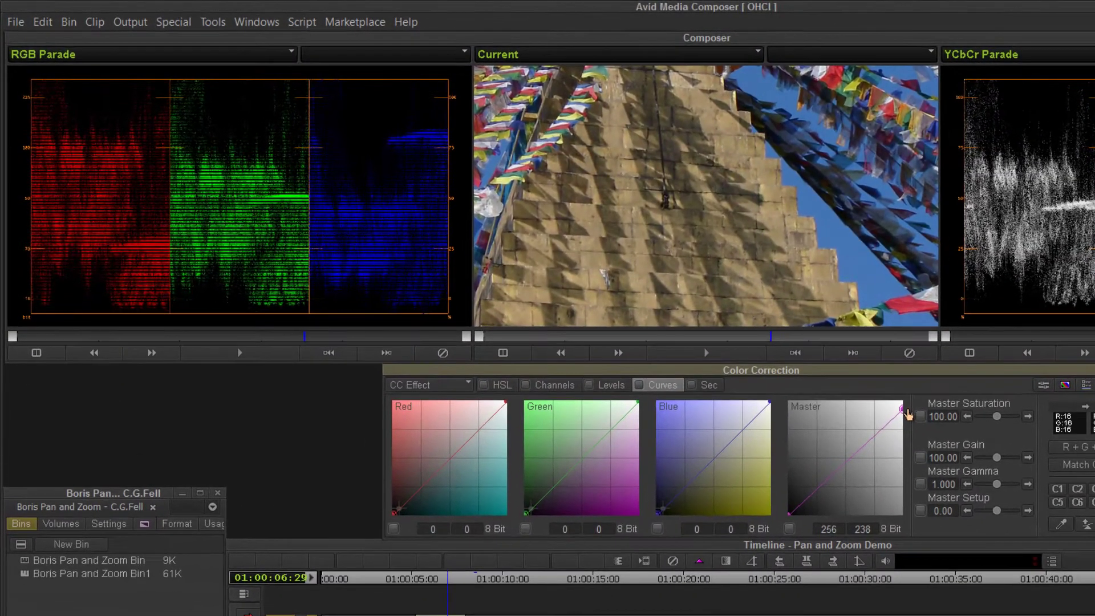
- Lower the output value of the Master curve's highlight point to 235 in the color correction
click(732, 327)
key(Down)
key(Down)
key(Down)
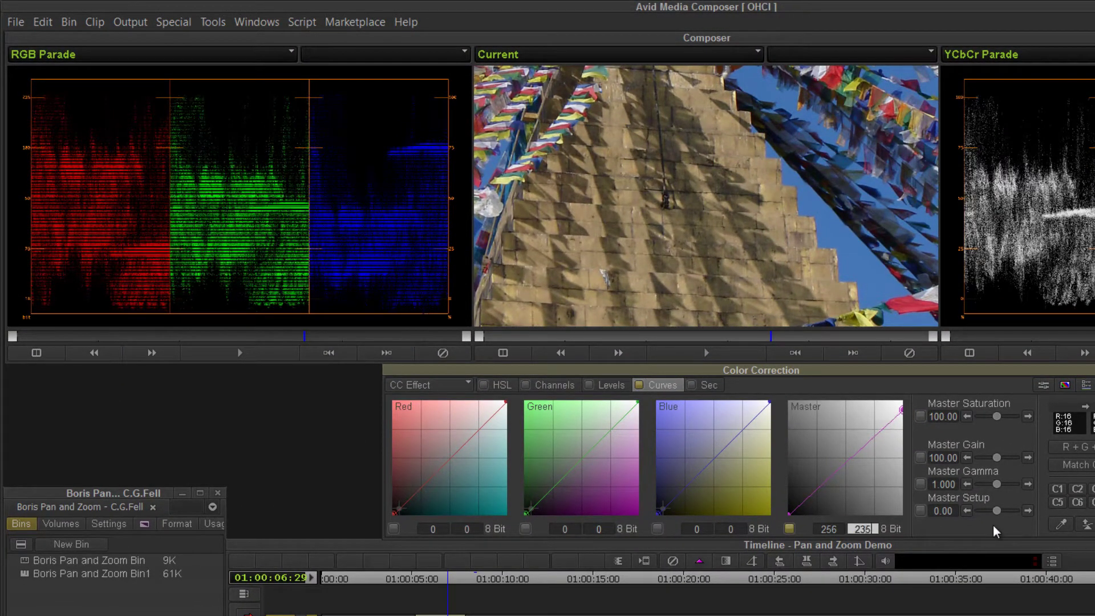
- Raise the output value of the Master curve's shadow point to 16 in the color correction
click(793, 512)
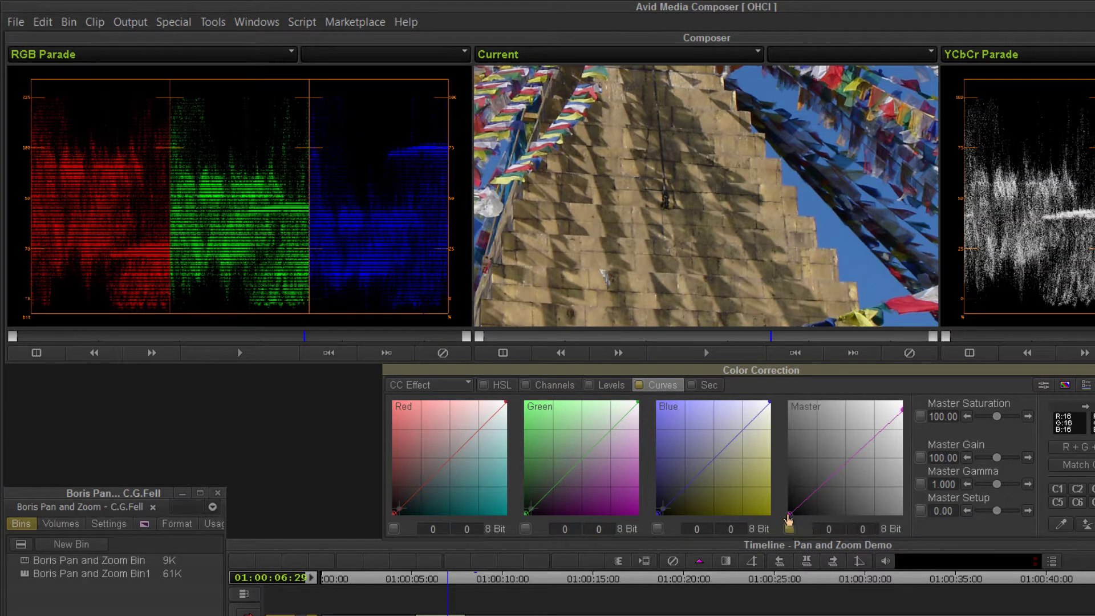
drag(790, 512, 791, 503)
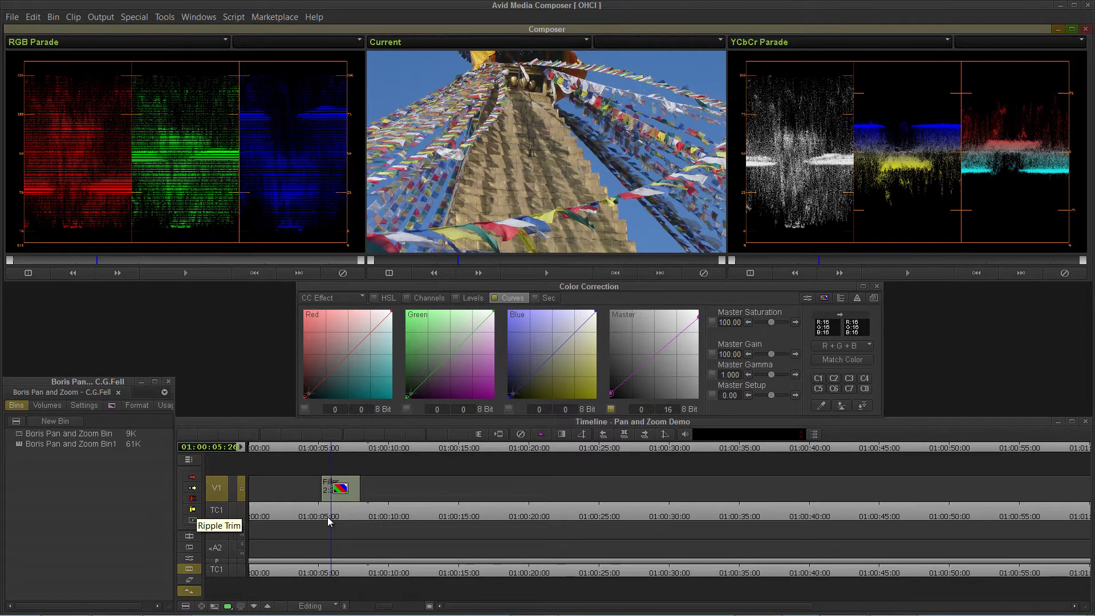
- Save the curve correction to color bucket C1 and place it in the Boris Pan and Zoom Bin
click(807, 461)
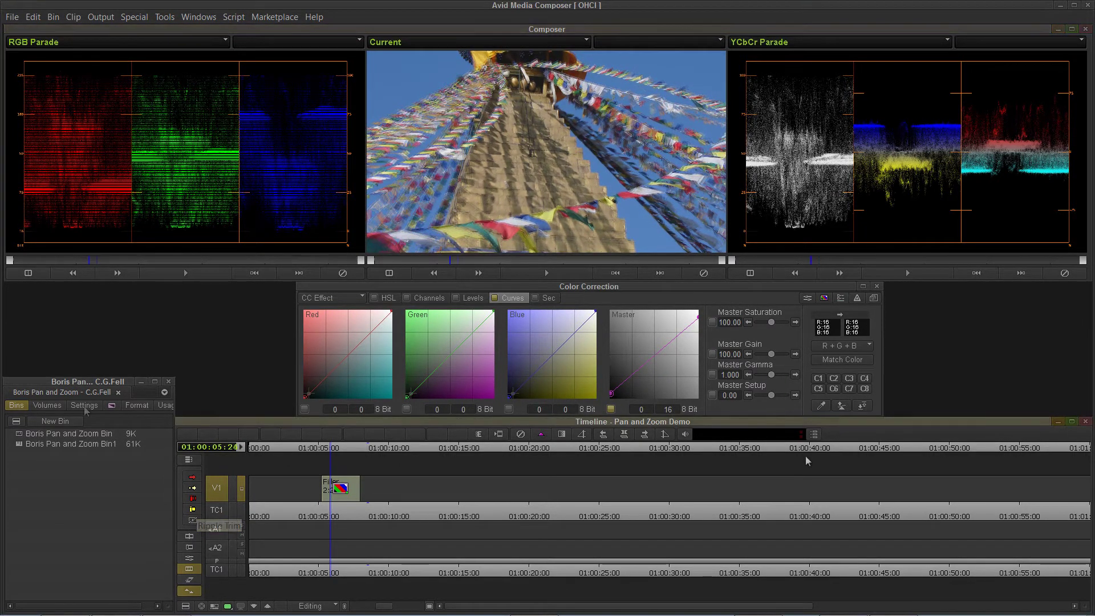
click(819, 380)
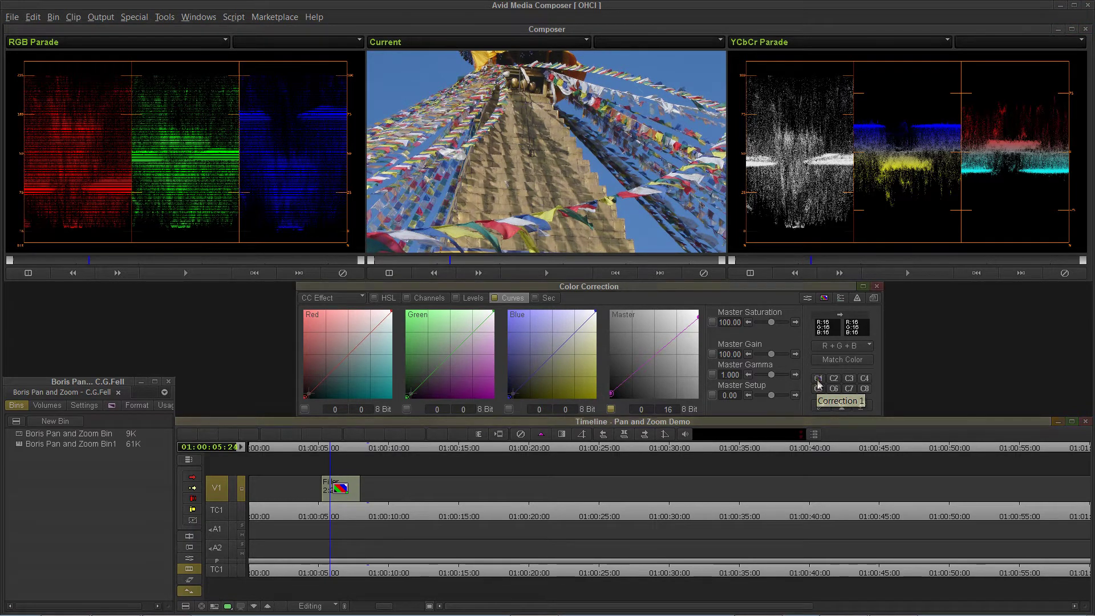
drag(819, 384, 88, 497)
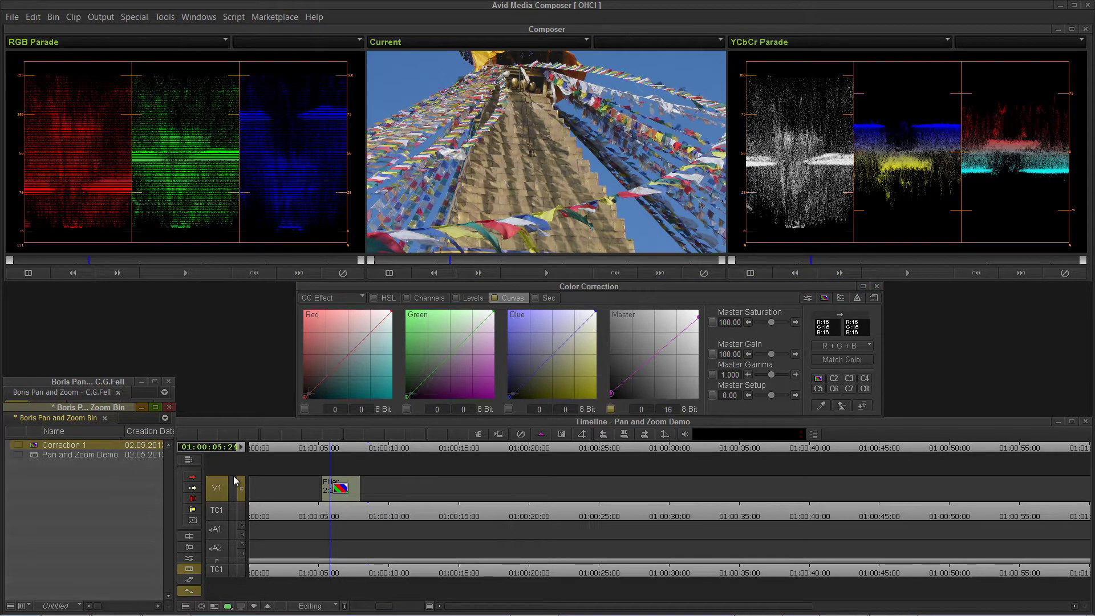
- Return to editing the filler segment's BCC Pan and Zoom effect and collapse its General Controls and Source groups
key(shift+ctrl+1)
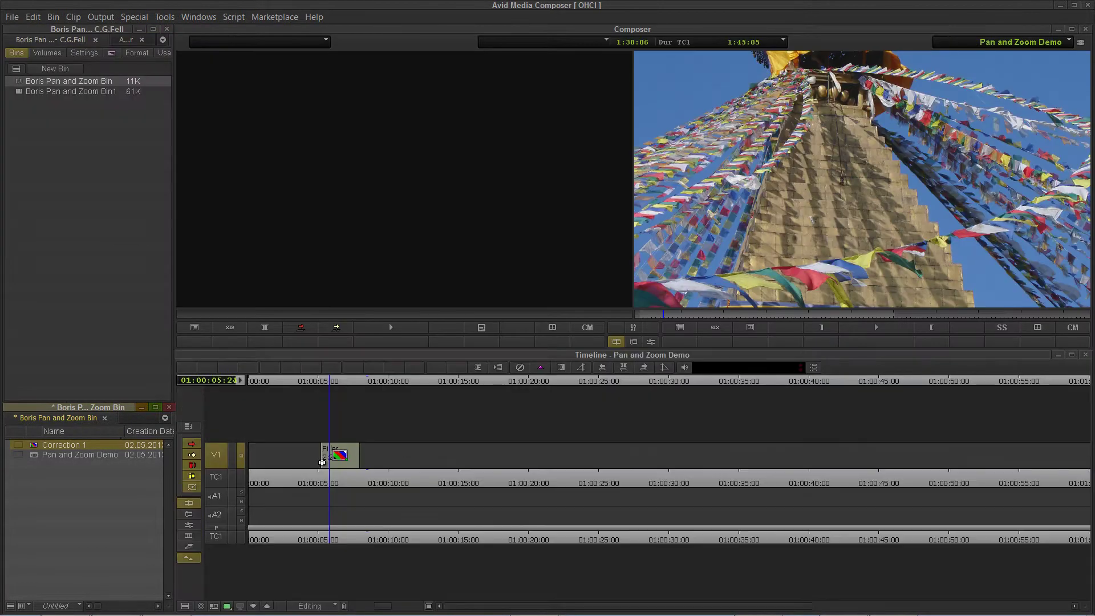
click(332, 461)
key(shift+ctrl+3)
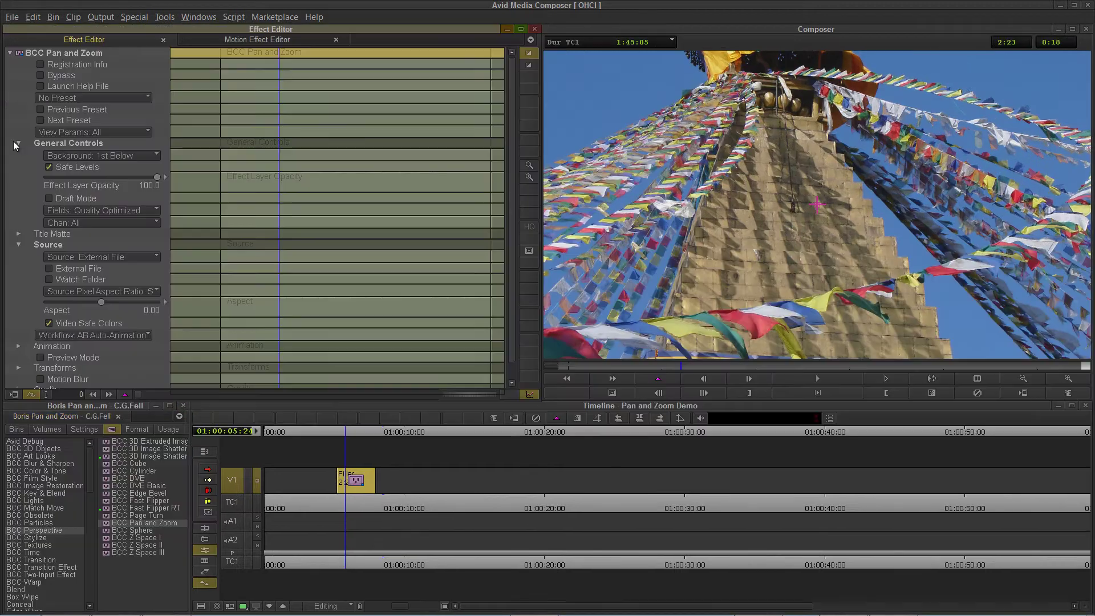
click(17, 143)
click(57, 166)
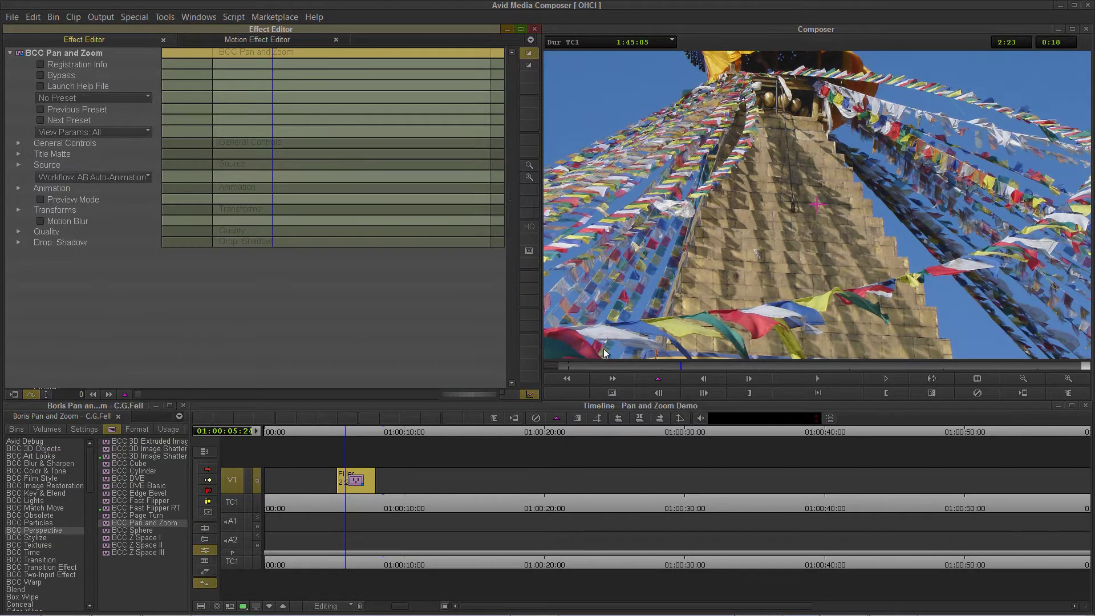
- Scrub through the effect to review the automatic animation and return to its first frame
mouse_move(590, 365)
mouse_down()
mouse_move(1047, 368)
mouse_move(814, 378)
mouse_move(571, 367)
mouse_up()
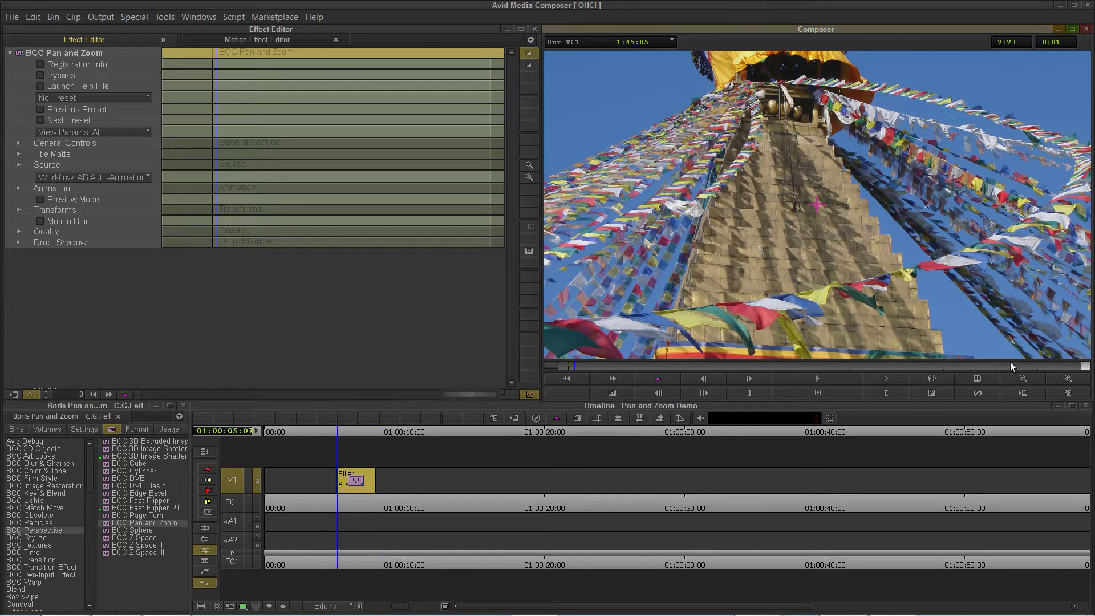
click(1025, 364)
drag(1025, 363, 553, 368)
- Set the Workflow to Transform A and turn on Preview Mode
click(124, 177)
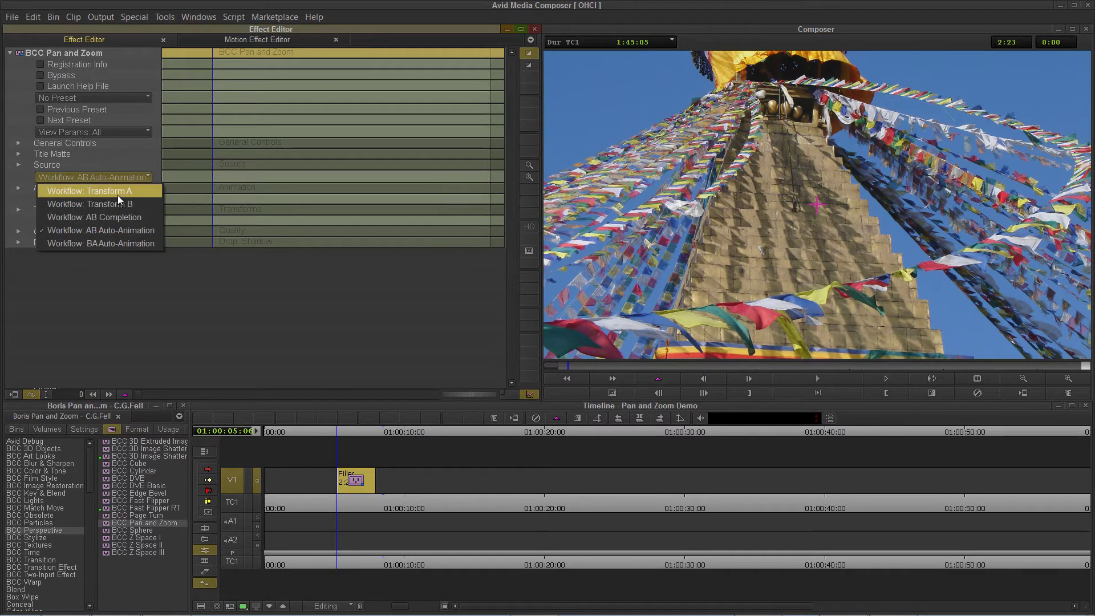
click(118, 195)
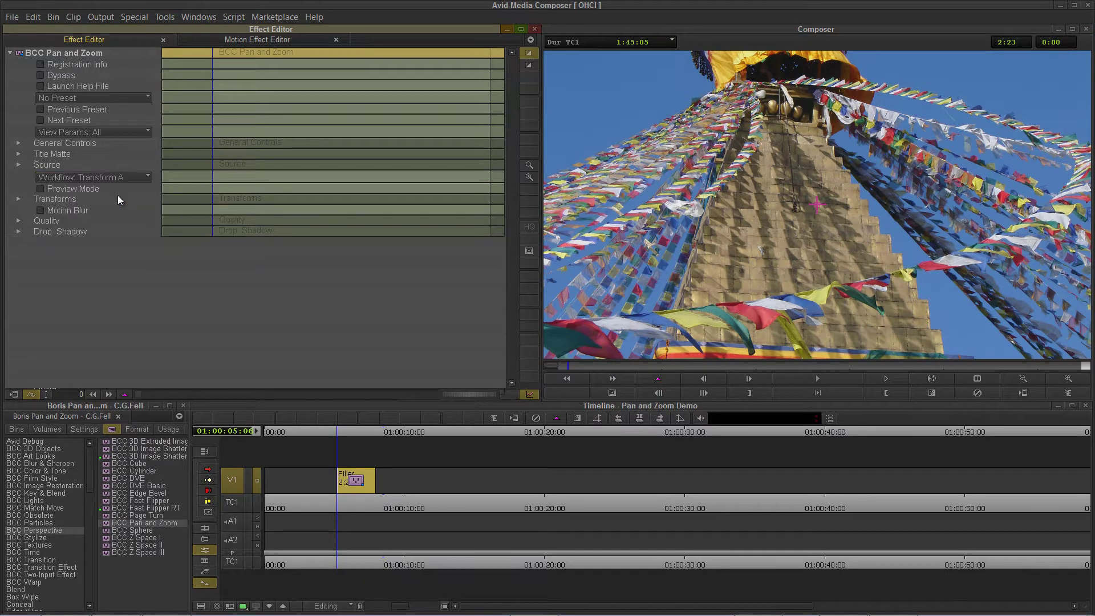
click(41, 189)
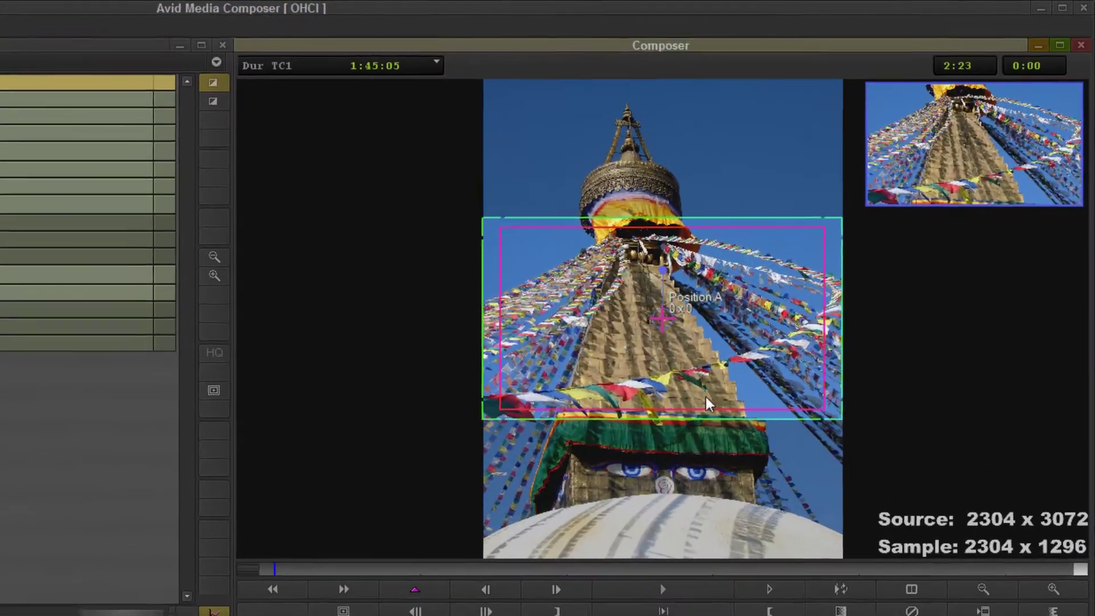
- Move and resize the sample frame to about 2294 x 1290 so it covers the painted eyes and the white dome
drag(798, 297, 798, 377)
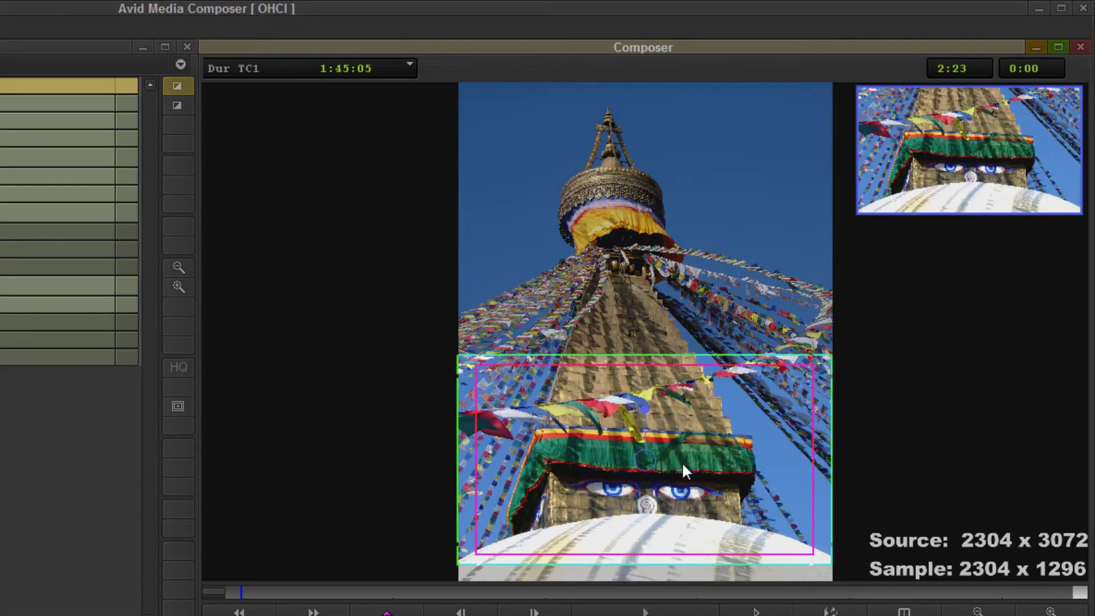
mouse_move(685, 475)
mouse_down()
mouse_move(577, 472)
mouse_move(737, 483)
mouse_move(751, 435)
mouse_move(707, 490)
mouse_move(693, 472)
mouse_up()
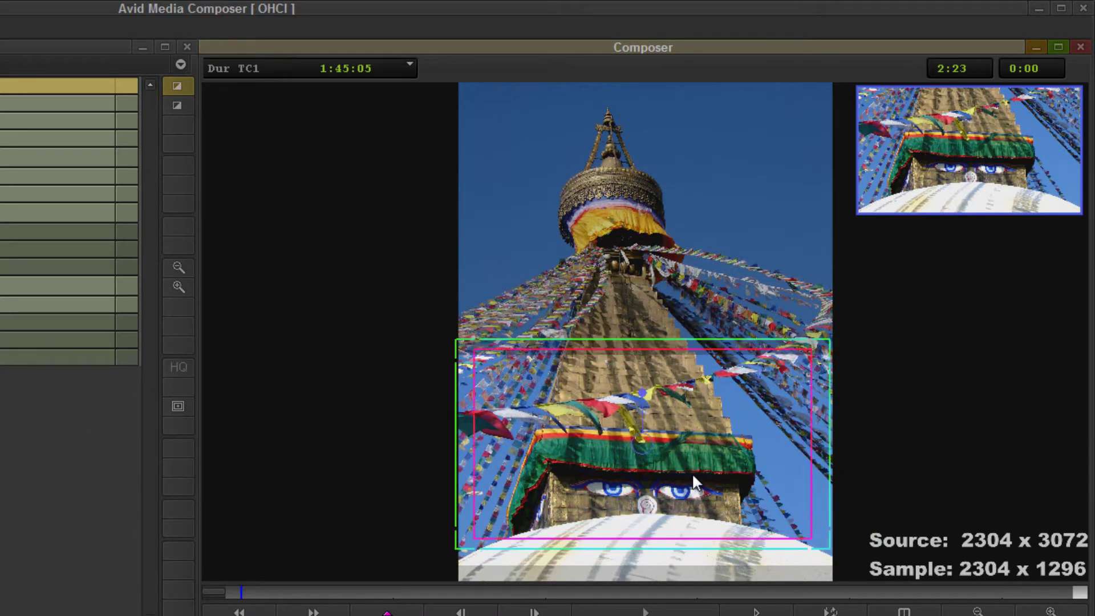
mouse_move(835, 471)
mouse_down()
mouse_move(906, 464)
mouse_move(816, 467)
mouse_up()
mouse_move(647, 350)
mouse_down()
mouse_move(643, 285)
mouse_move(645, 355)
mouse_move(655, 279)
mouse_move(653, 349)
mouse_move(662, 310)
mouse_move(661, 221)
mouse_move(662, 349)
mouse_up()
drag(709, 463, 687, 423)
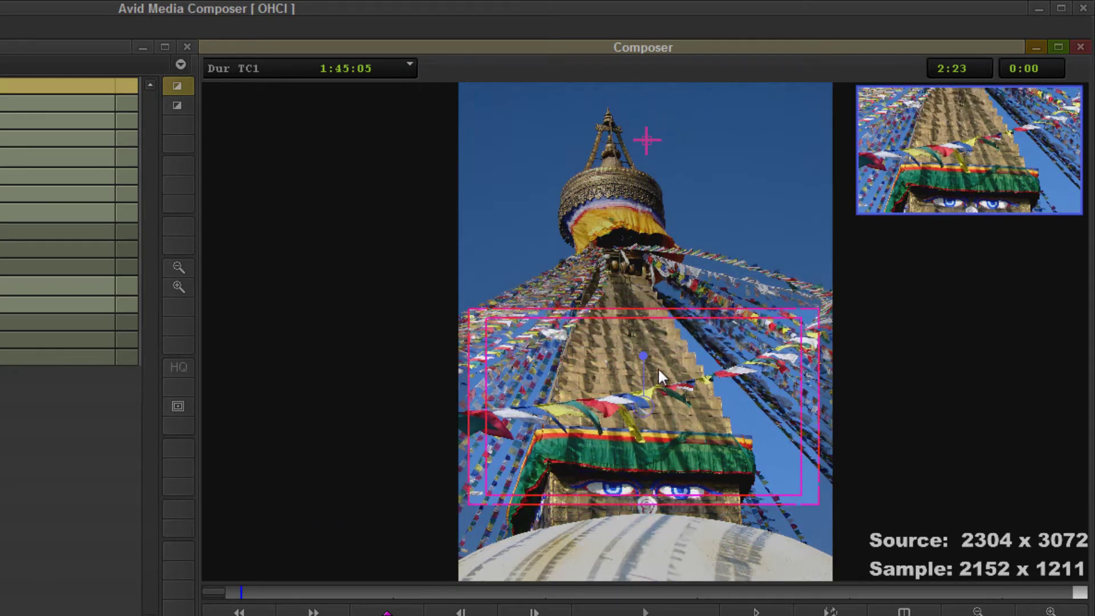
drag(643, 360, 685, 410)
drag(814, 553, 836, 559)
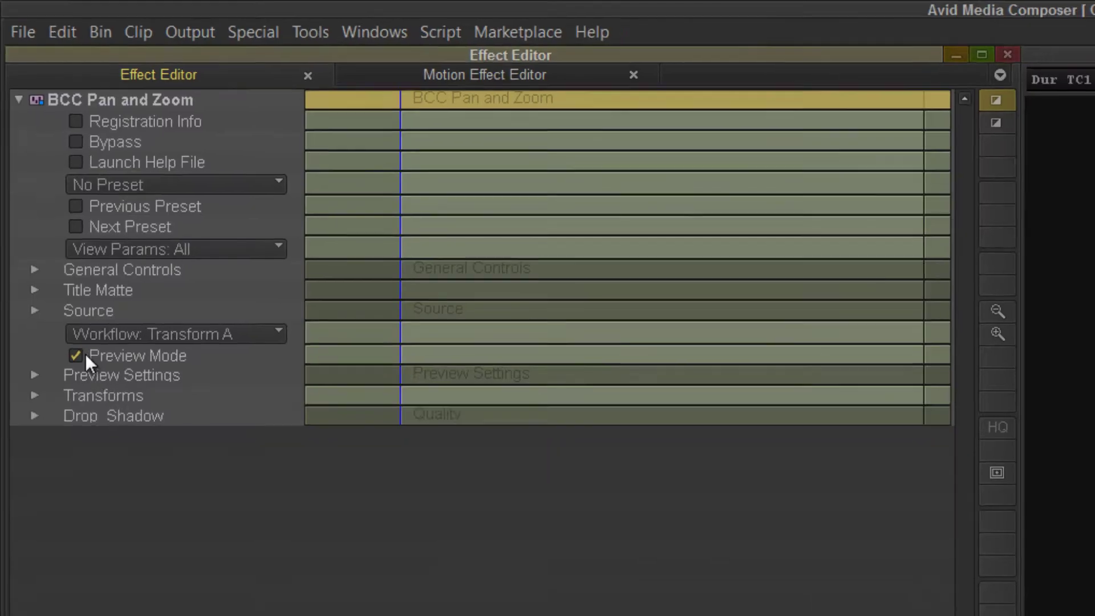
- Turn off Preview Mode and call up the Render Effect dialog for the segment, dismissing it without rendering
click(80, 368)
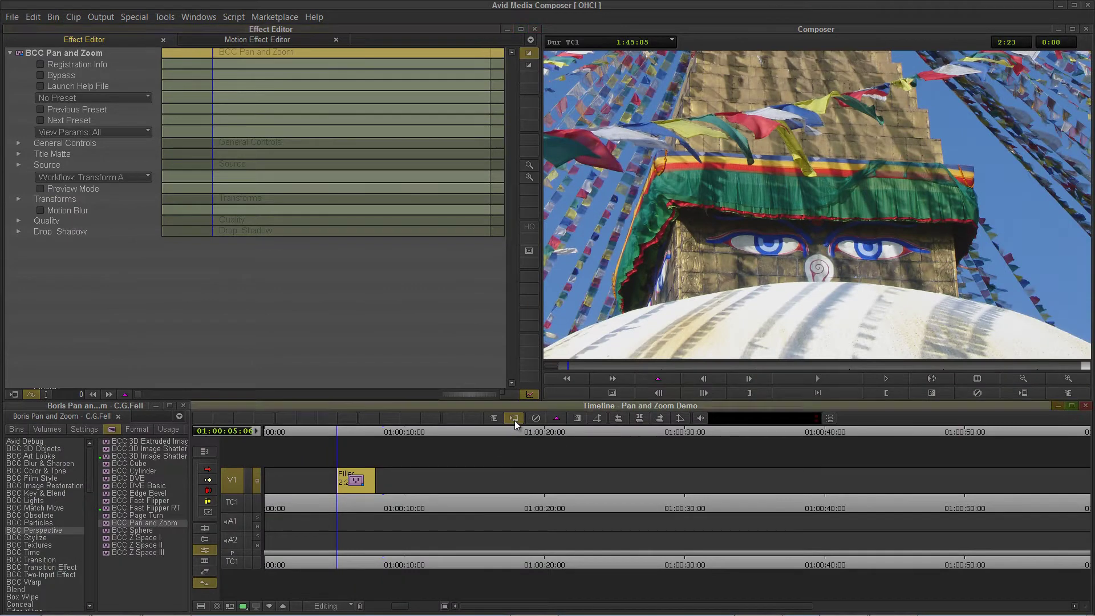
click(514, 420)
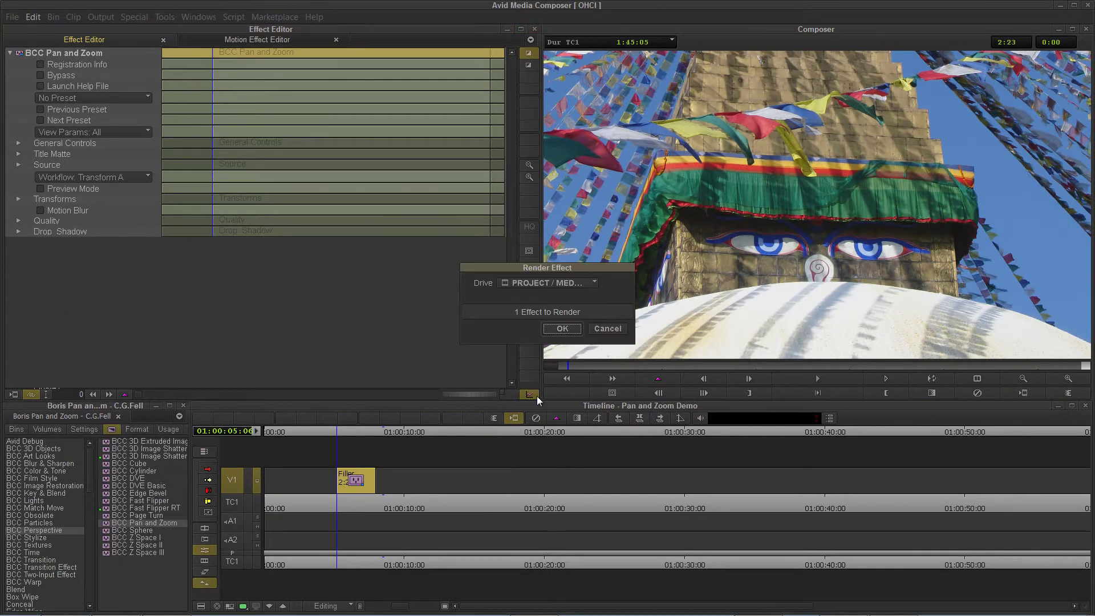
click(617, 329)
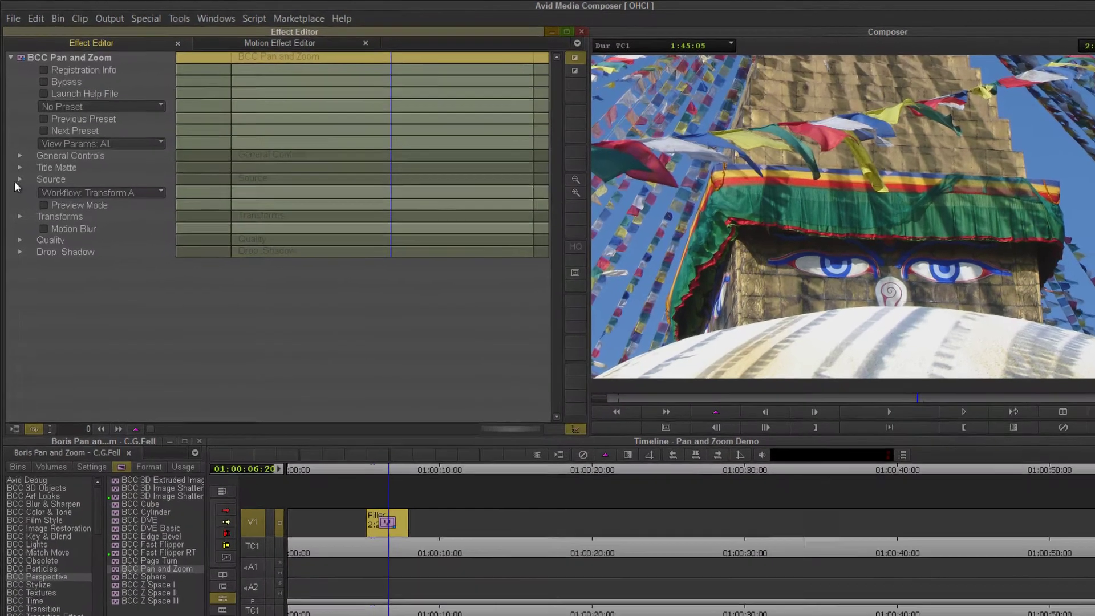
- Open the Source group and load the portrait of the bearded man as the external file
click(16, 174)
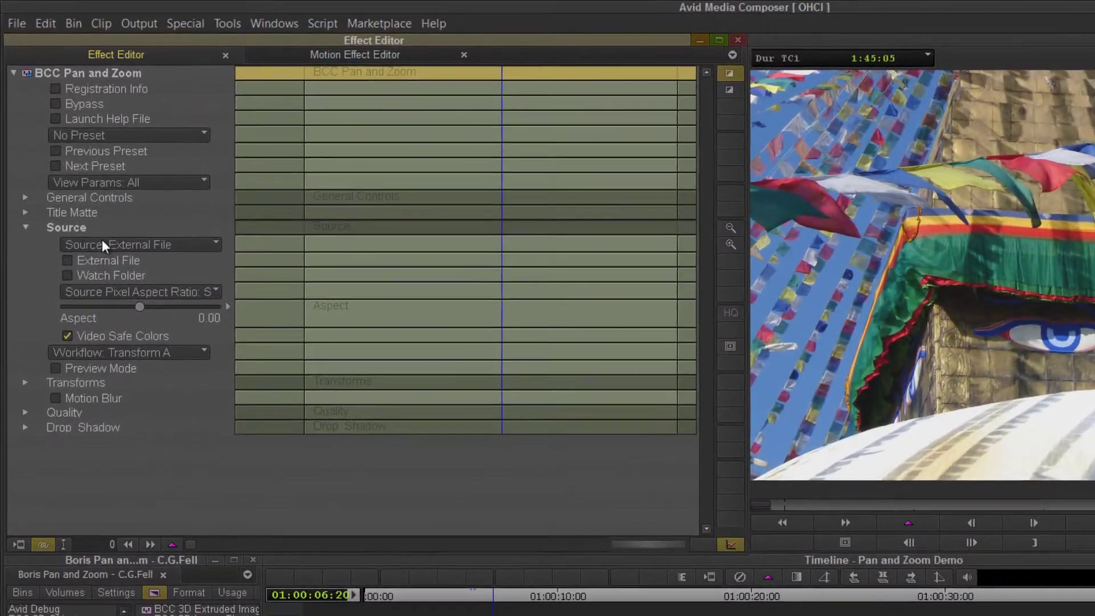
click(102, 244)
click(20, 264)
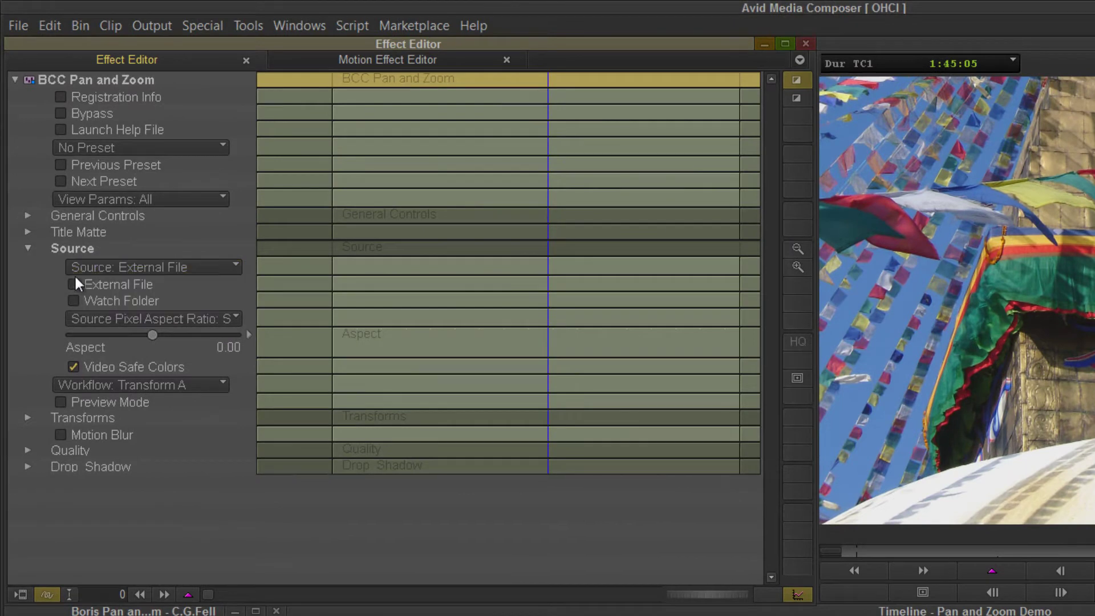
click(74, 284)
double_click(432, 258)
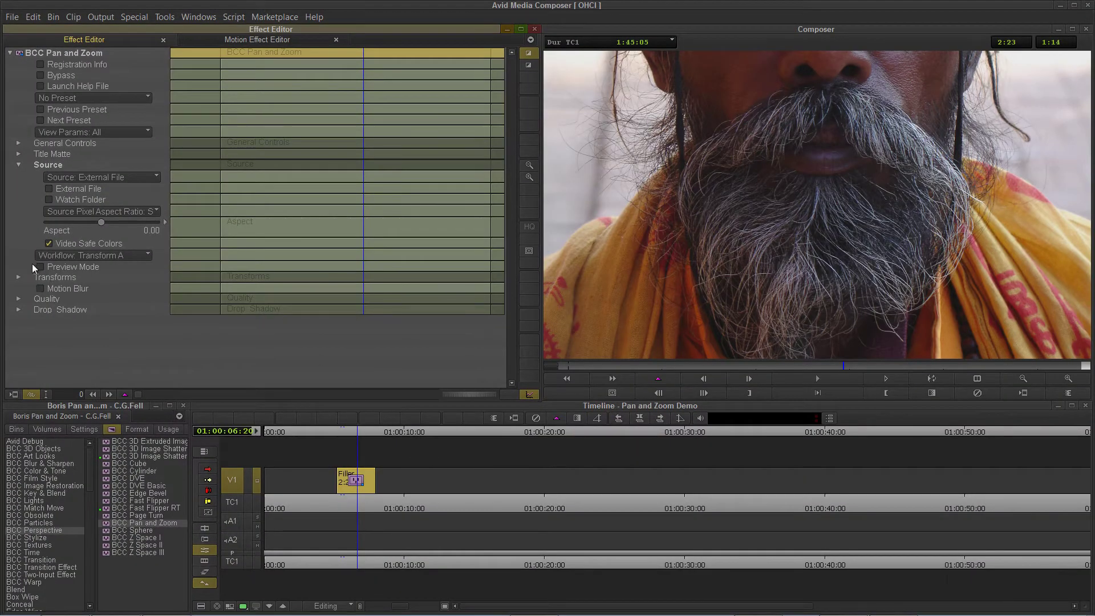
- Reposition the sample frame over the man's face in Preview Mode and leave Preview Mode
click(40, 267)
drag(802, 307, 789, 238)
click(48, 267)
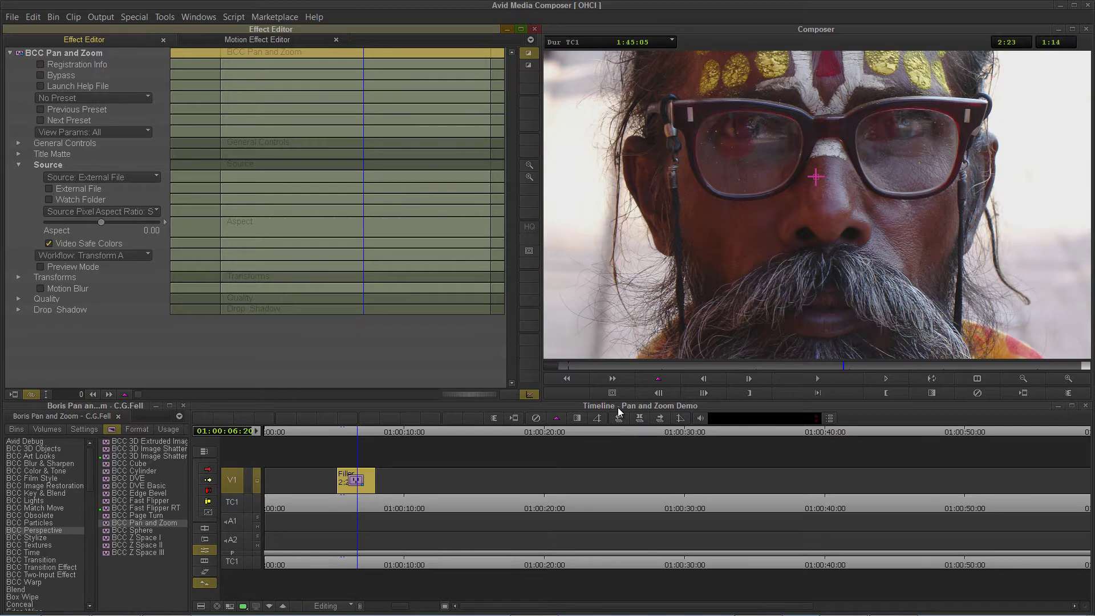
click(359, 504)
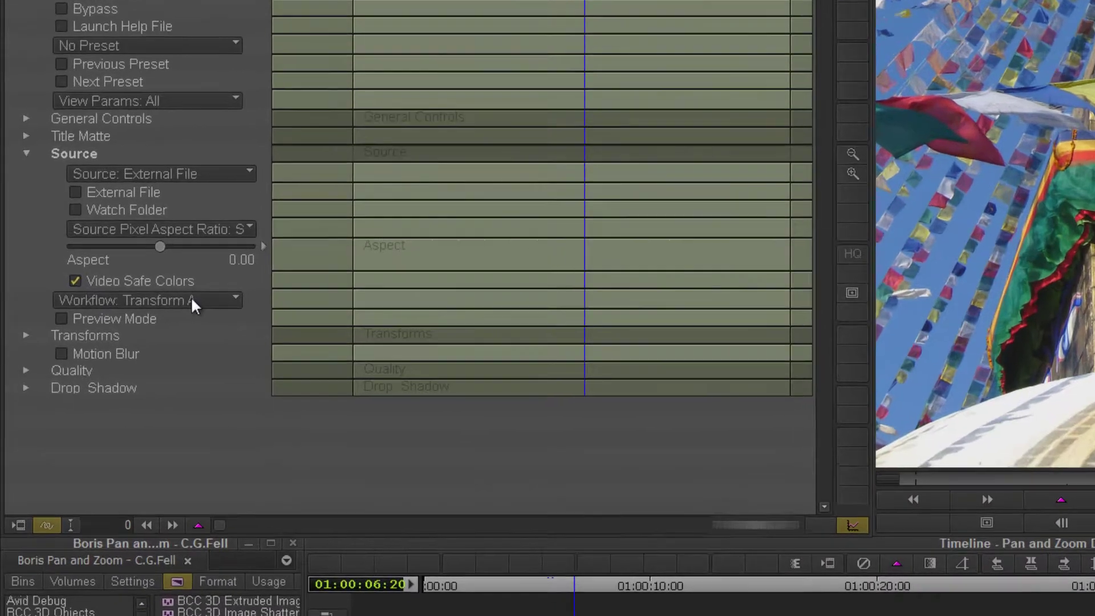
- Set the Workflow to AB Auto-Animation and turn on Preview Mode at the effect's first frame
click(123, 255)
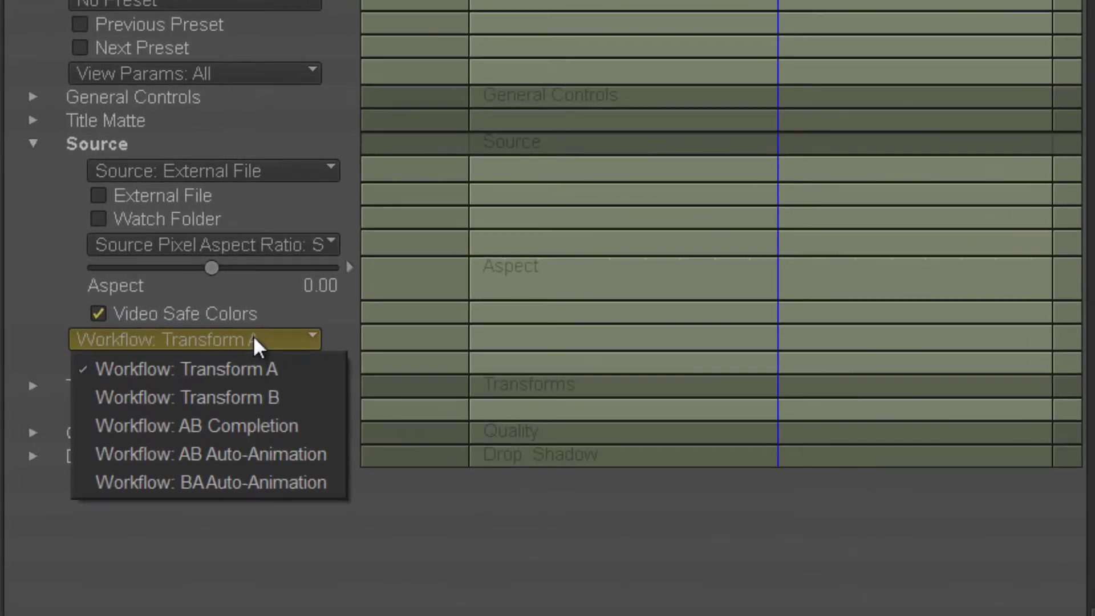
click(279, 454)
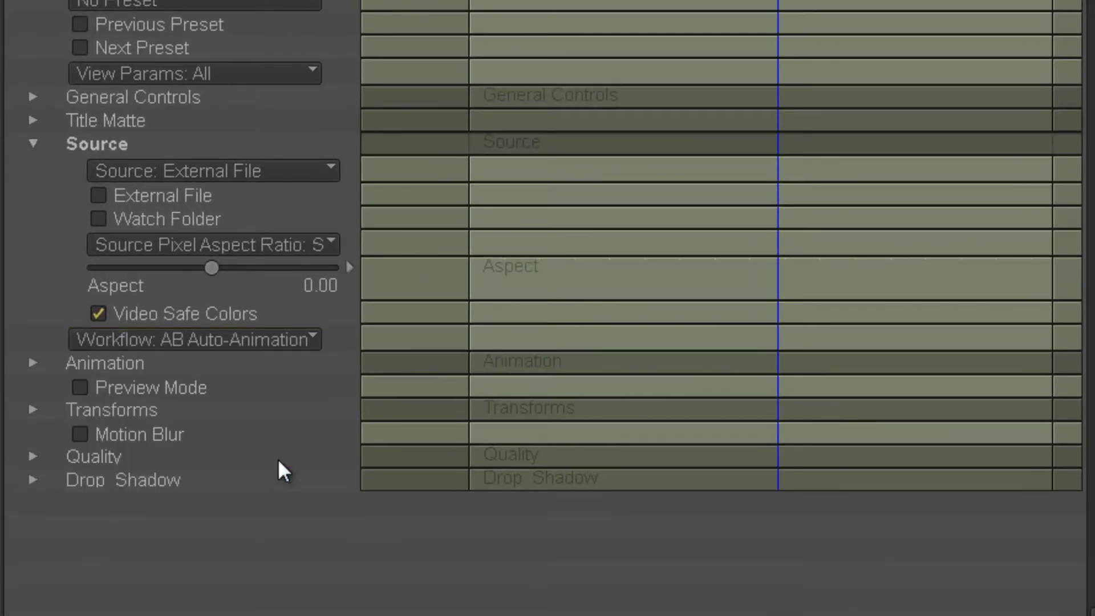
drag(730, 367, 429, 383)
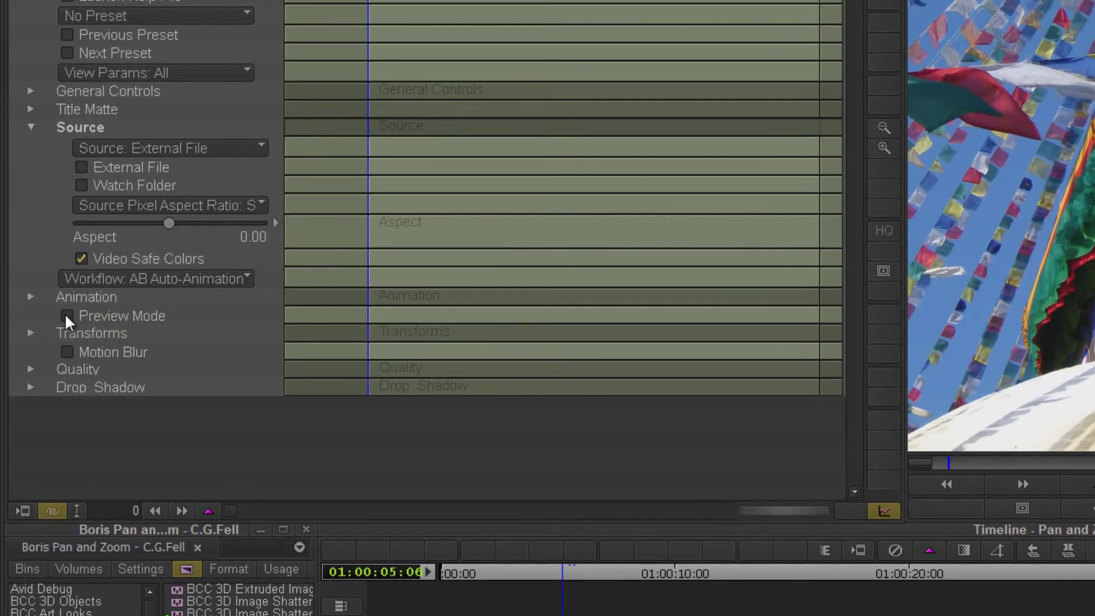
click(66, 315)
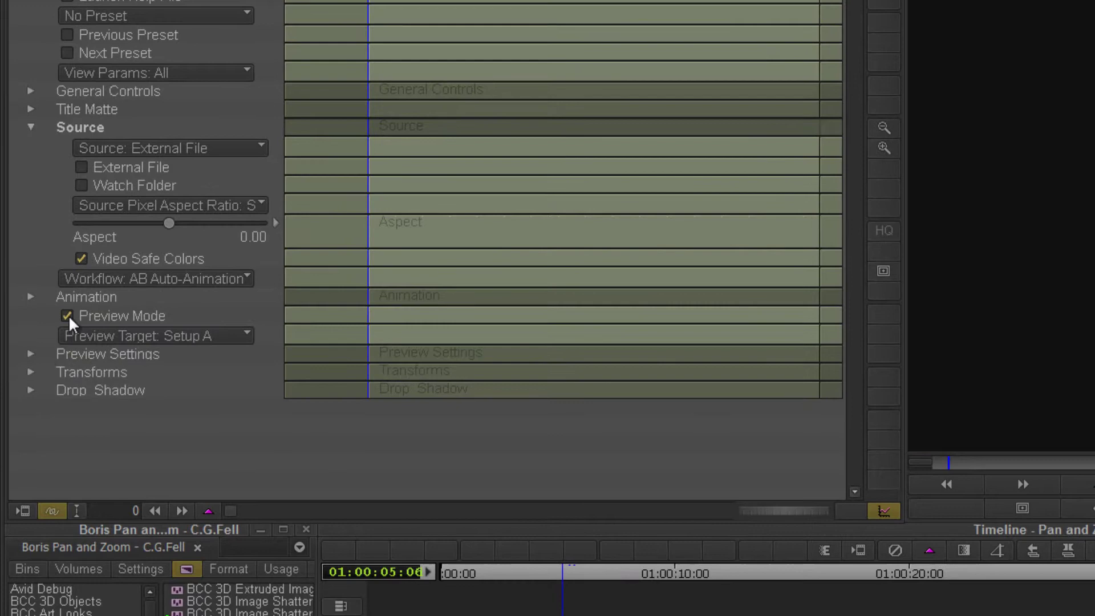
- Compare the Preview Target options Setup A, Setup B and Mix, ending on Setup A
click(153, 337)
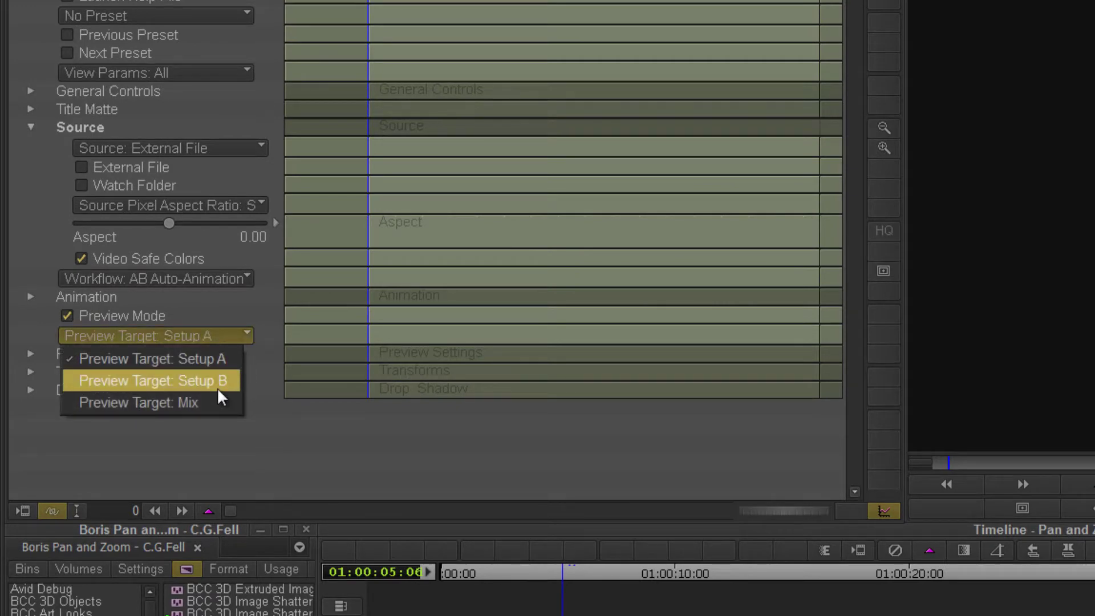
click(200, 365)
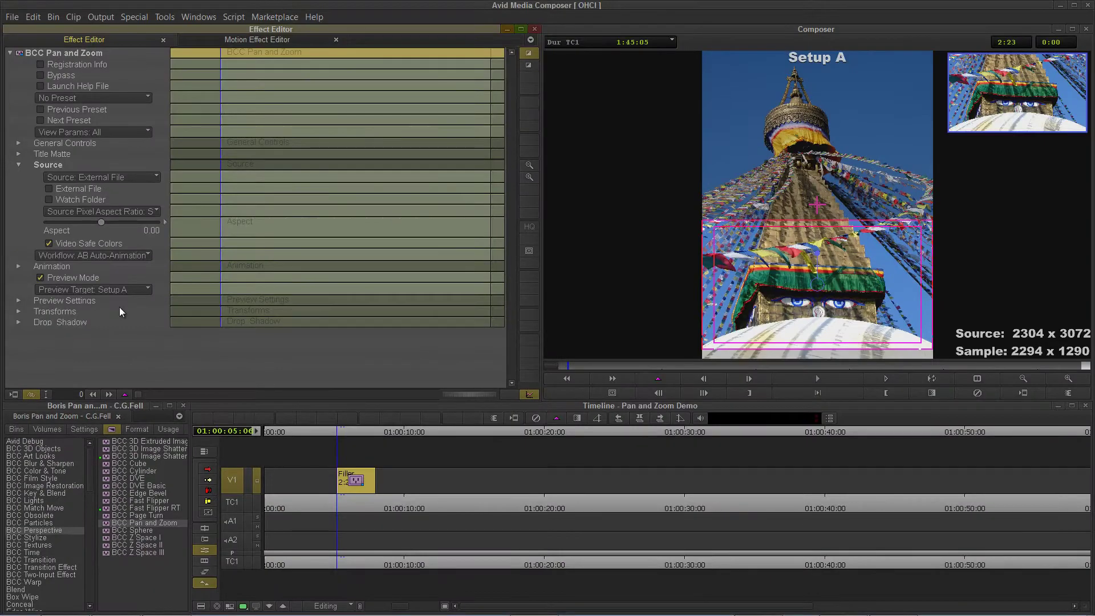
click(115, 290)
click(119, 315)
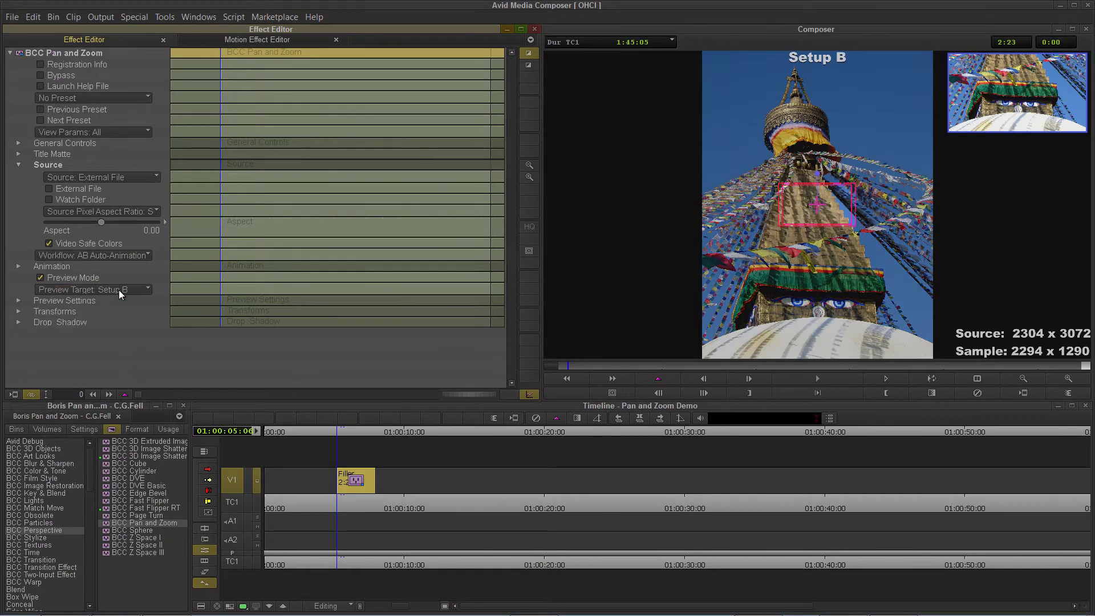
click(119, 290)
click(111, 327)
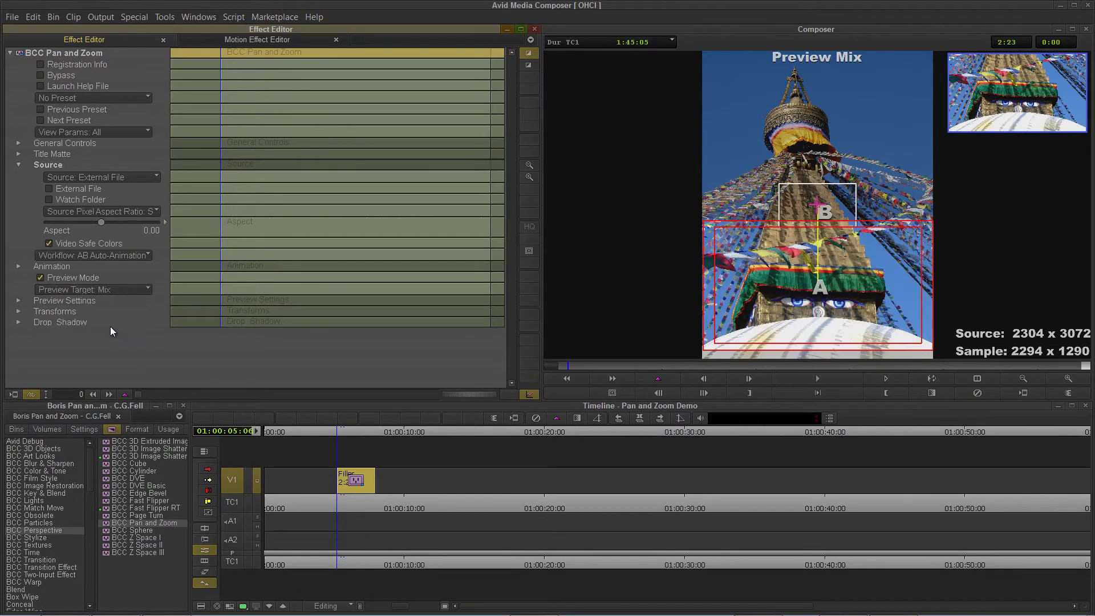
click(115, 290)
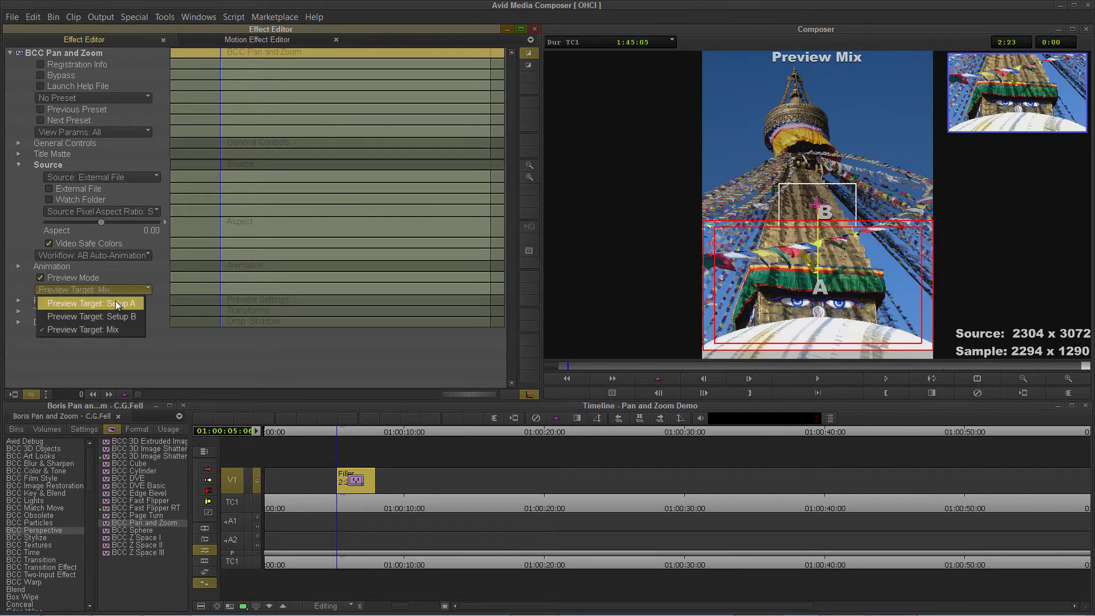
click(115, 301)
- Open the Preview Settings group and try the Preview Monitor options Top Right and Top Left, ending on Bottom Left
click(20, 301)
click(99, 313)
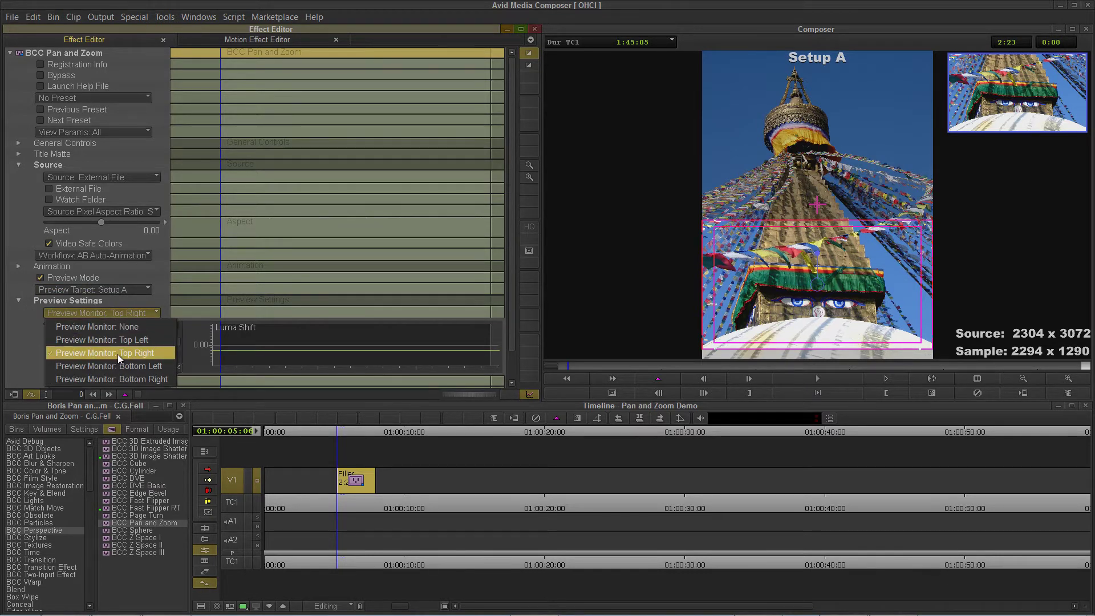
click(118, 355)
click(118, 310)
click(119, 341)
click(118, 312)
click(121, 366)
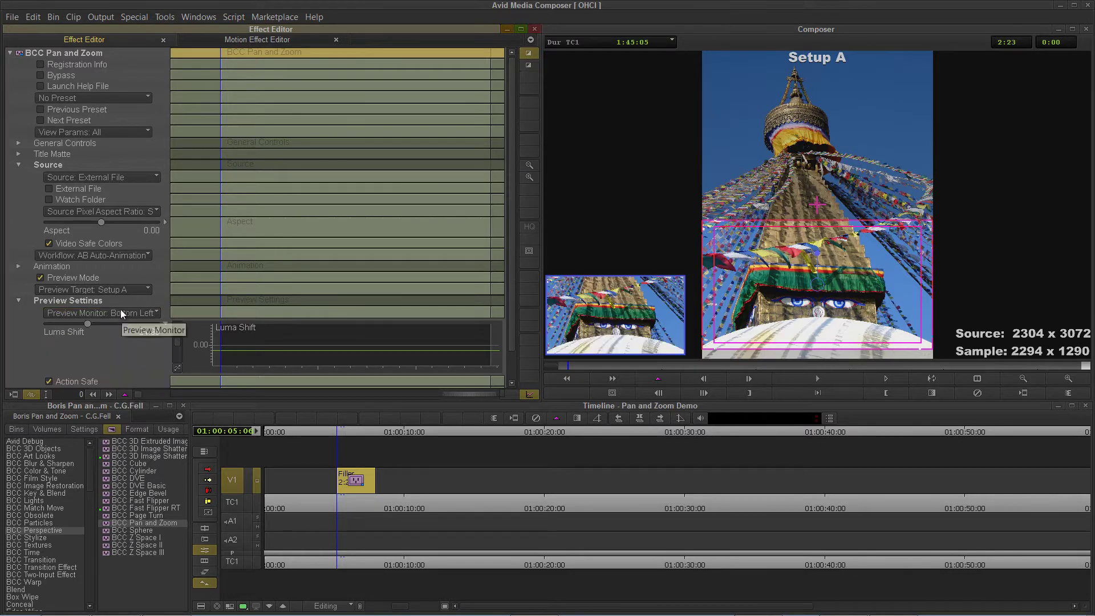
- Try the Preview Monitor options Bottom Right and None, settle on Top Right, and collapse the Preview Settings group
click(121, 312)
click(114, 379)
click(114, 318)
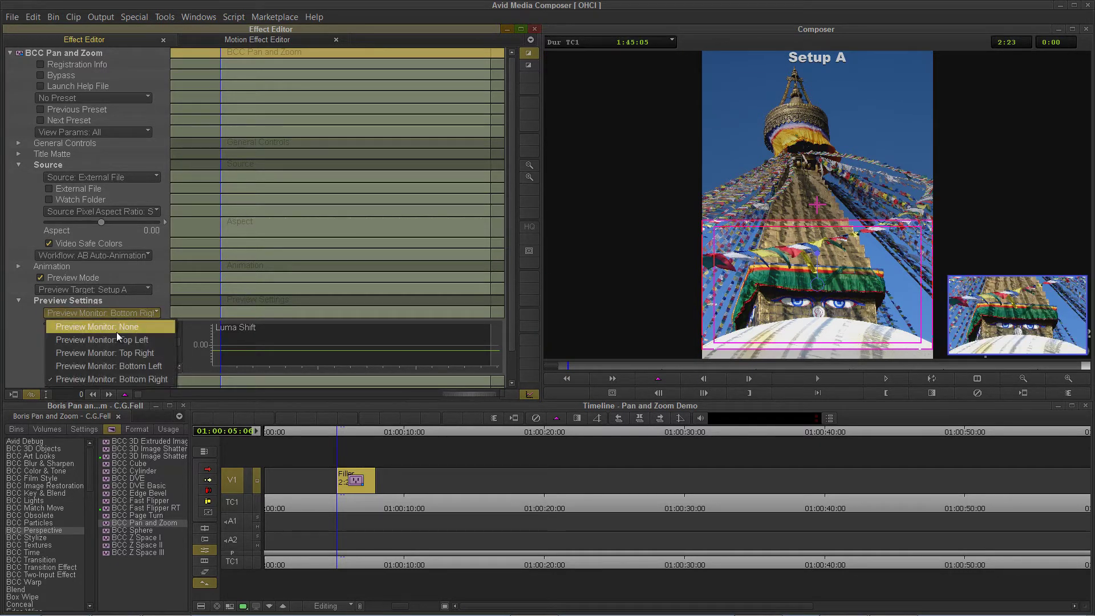
click(116, 332)
click(111, 313)
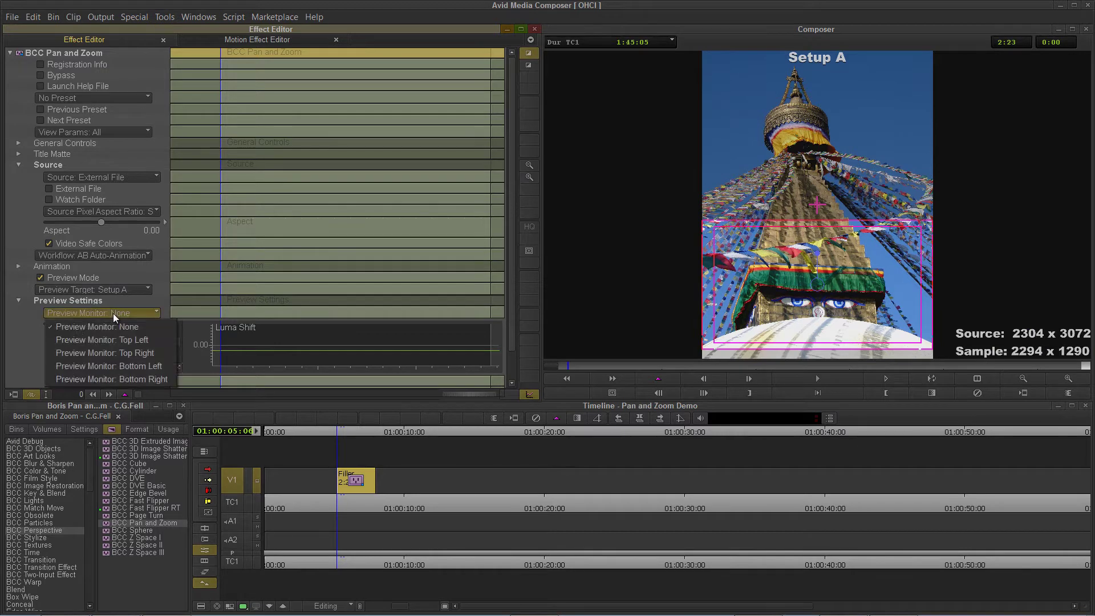
click(118, 337)
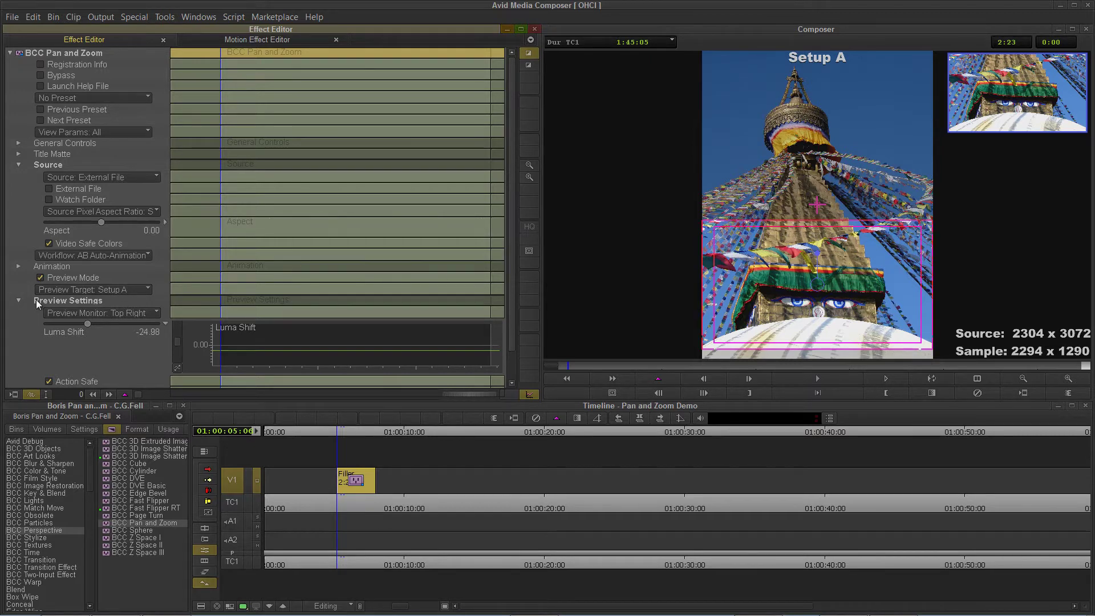
click(16, 302)
- Set the Preview Target to Setup B, fit its frame across the picture's full width over the spire, and scrub to the effect's last frame
click(104, 291)
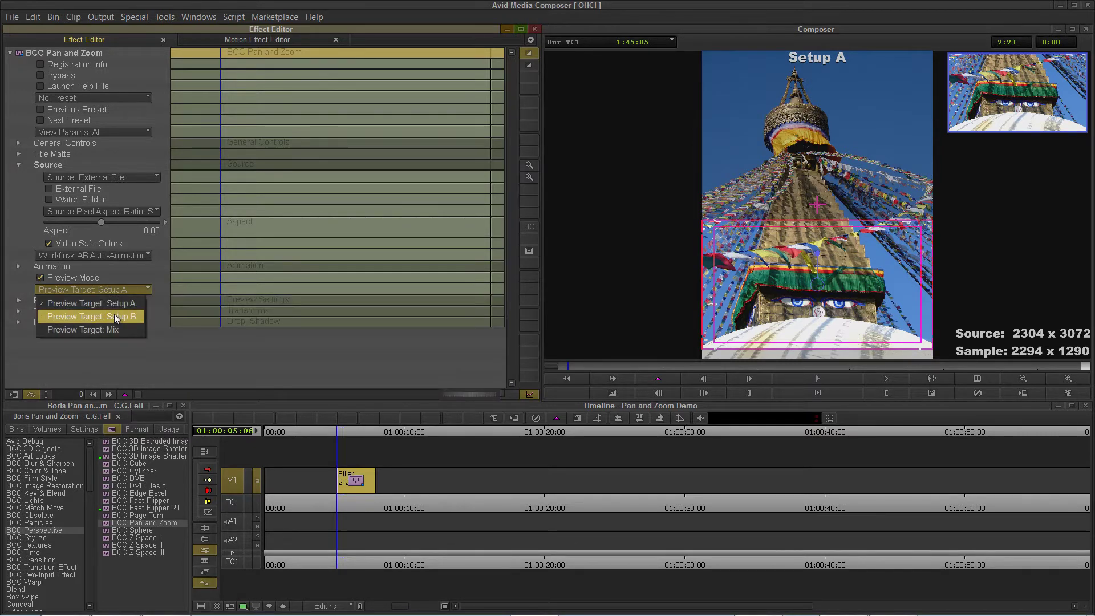
click(114, 314)
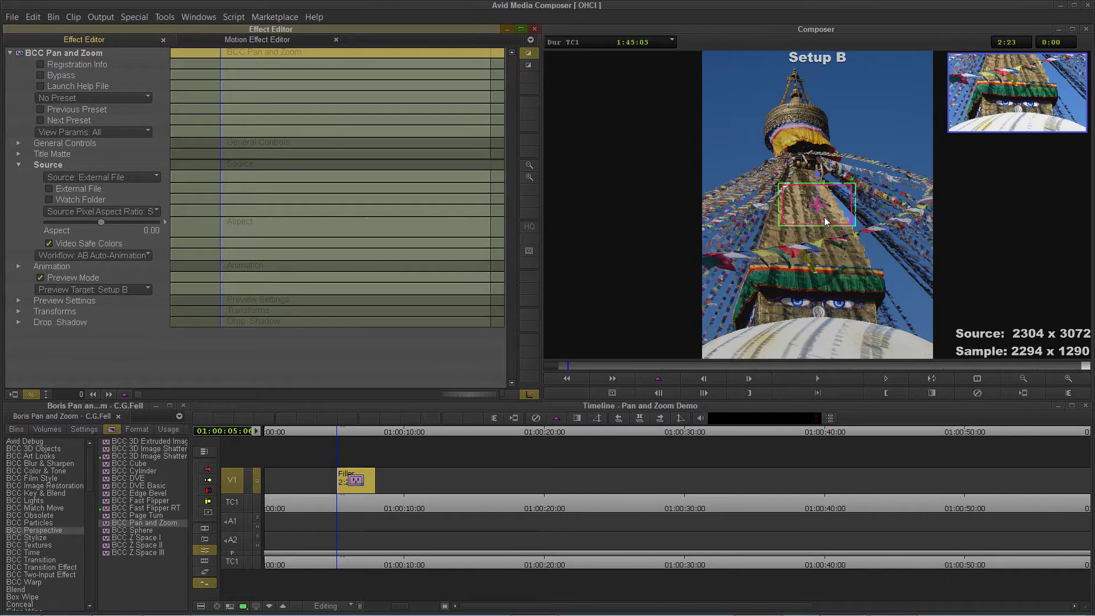
drag(825, 221, 906, 182)
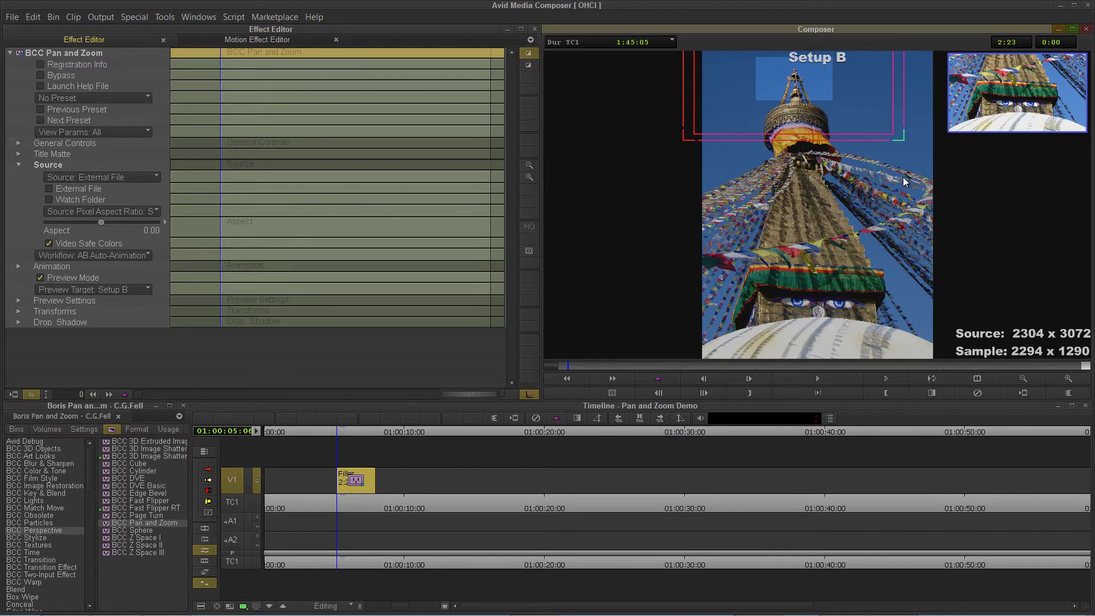
drag(813, 139, 837, 183)
drag(922, 187, 928, 190)
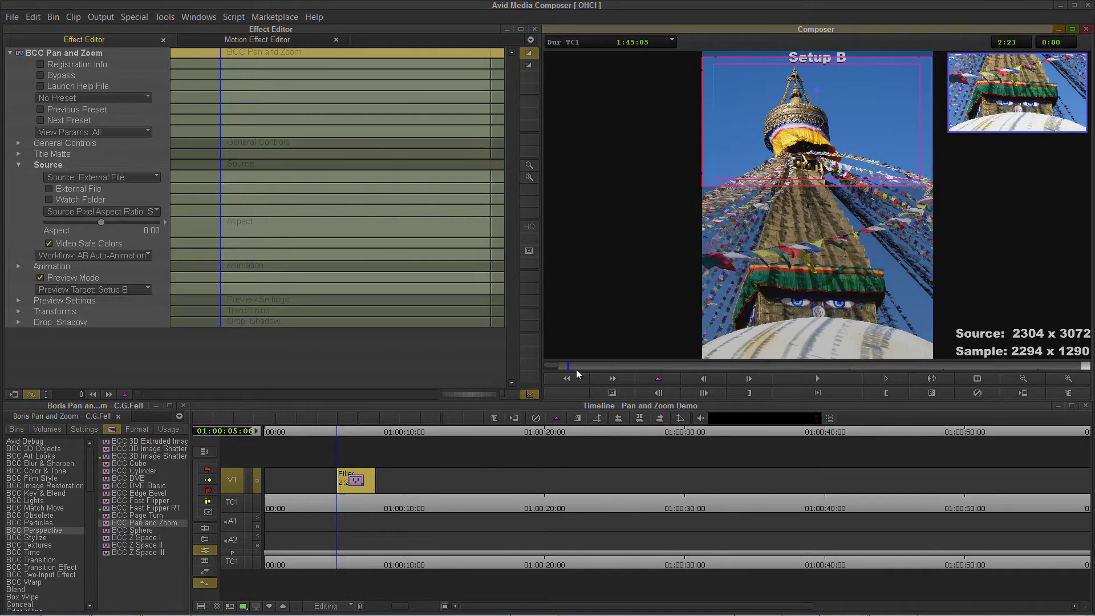
drag(577, 370, 1086, 366)
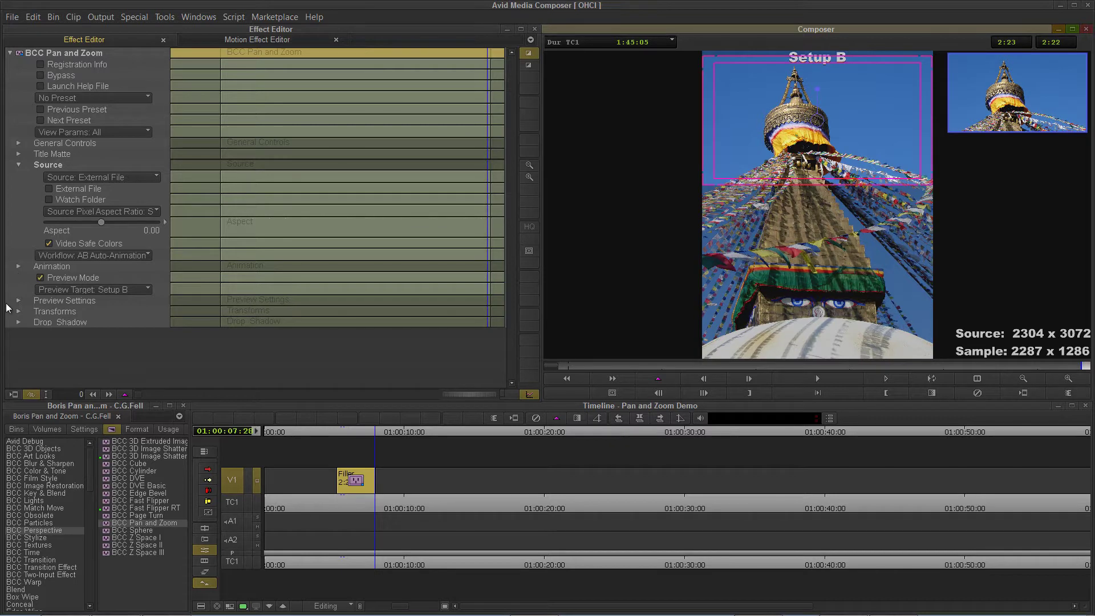
- Examine the Action Safe and Rotation Control options in Preview Settings and try the rotation handle on the Setup B frame
click(18, 301)
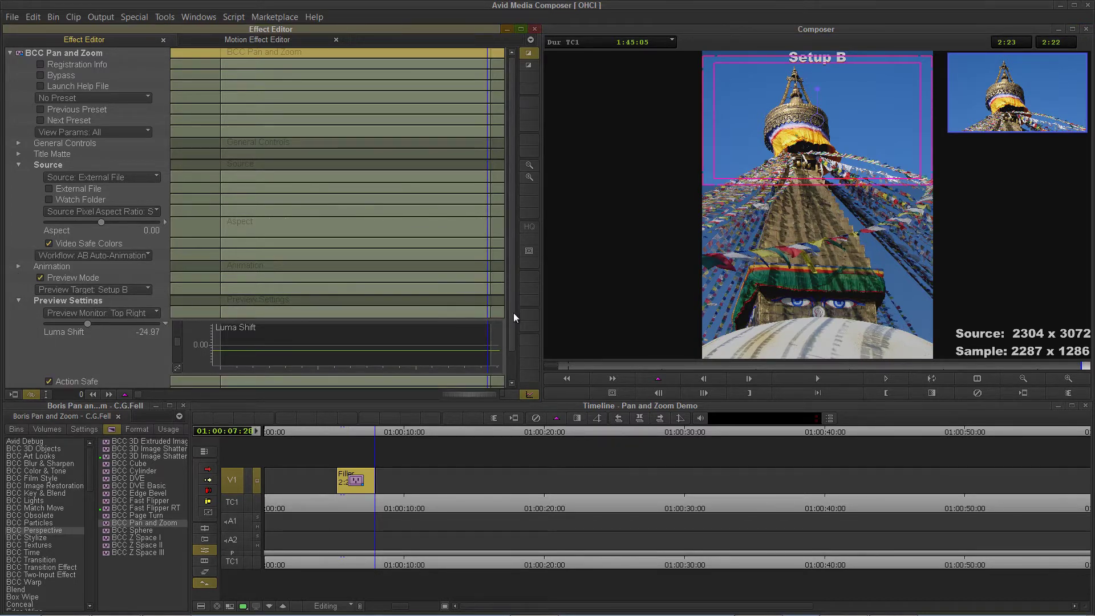
scroll(511, 365, down, 2)
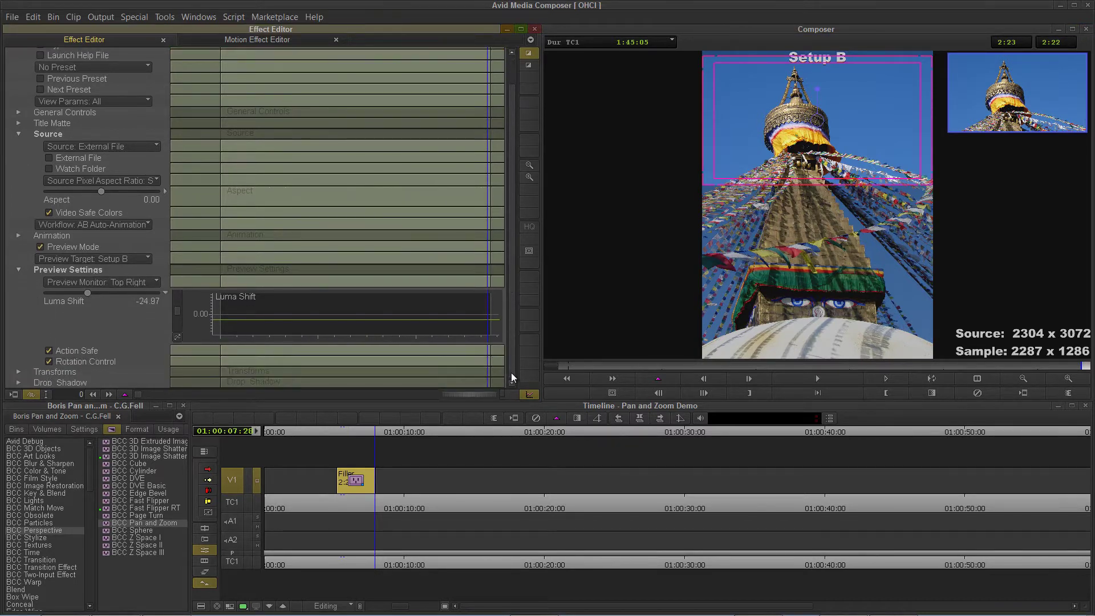
click(53, 350)
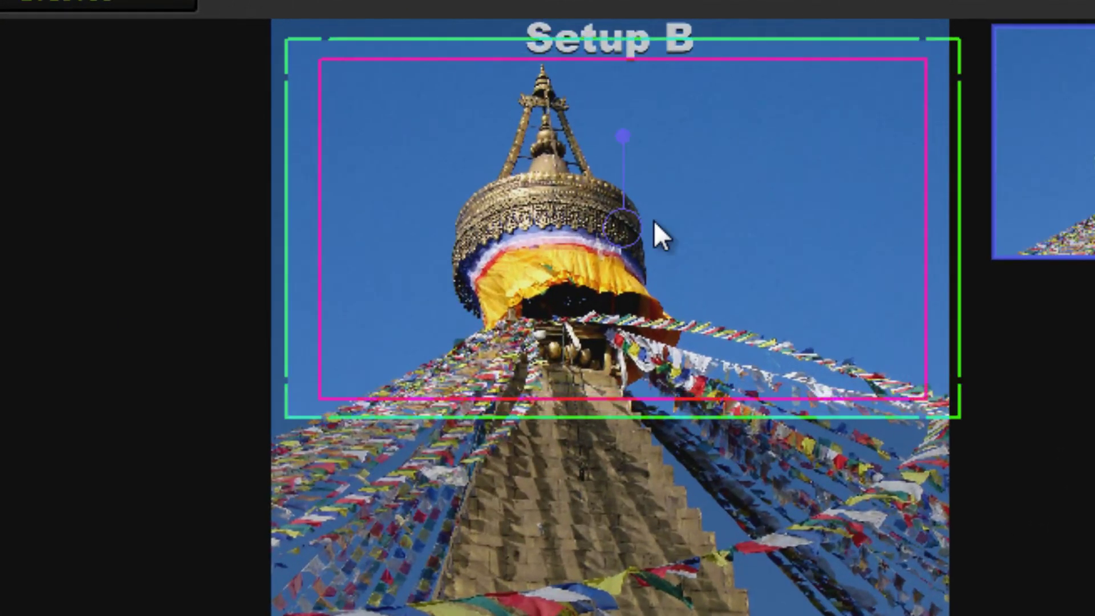
drag(626, 234, 612, 228)
drag(608, 130, 732, 180)
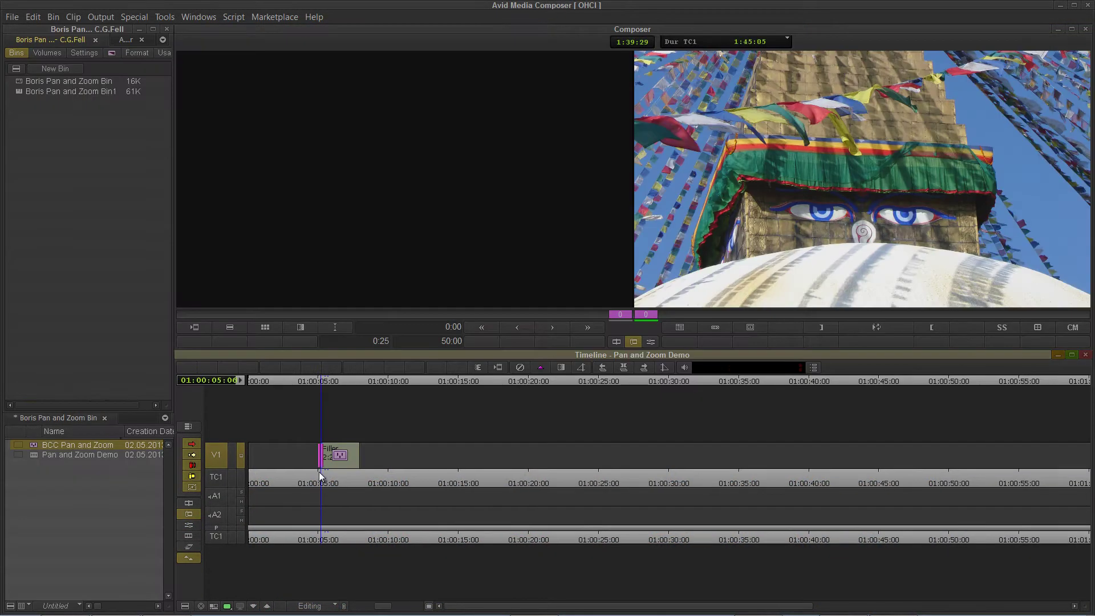
- Play the stupa clip, reopen its BCC Pan and Zoom settings, and load BA.JPG as the external source picture
key(space)
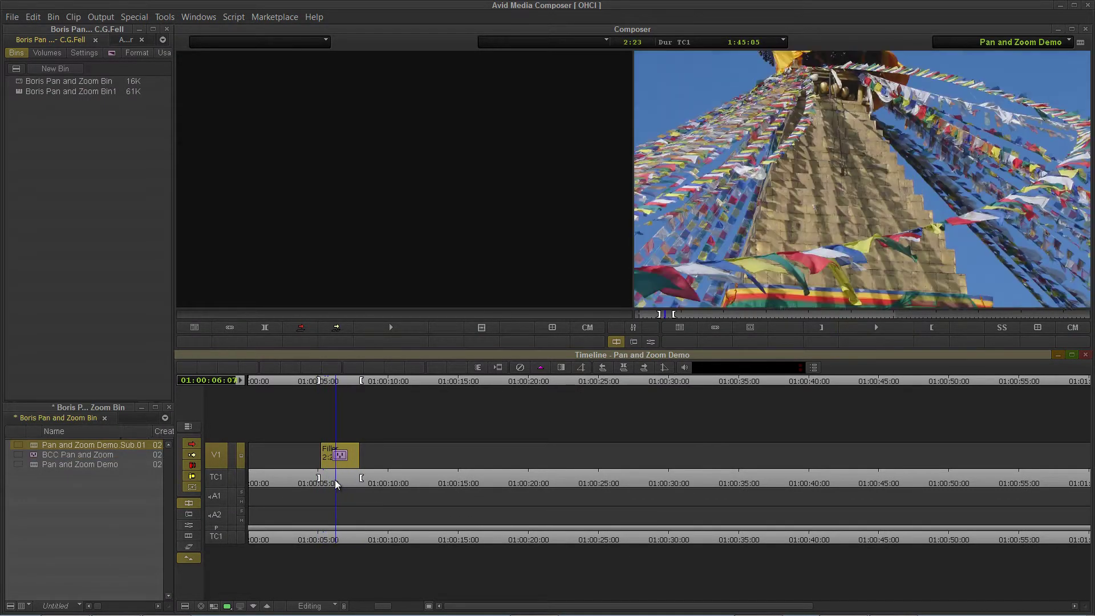
click(335, 482)
click(646, 342)
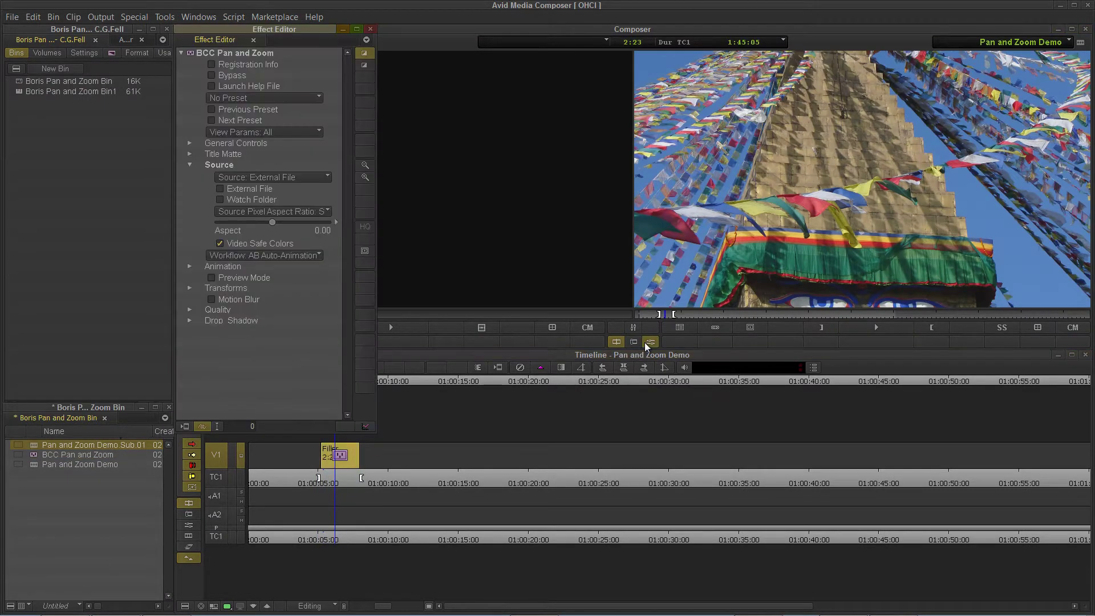
click(246, 186)
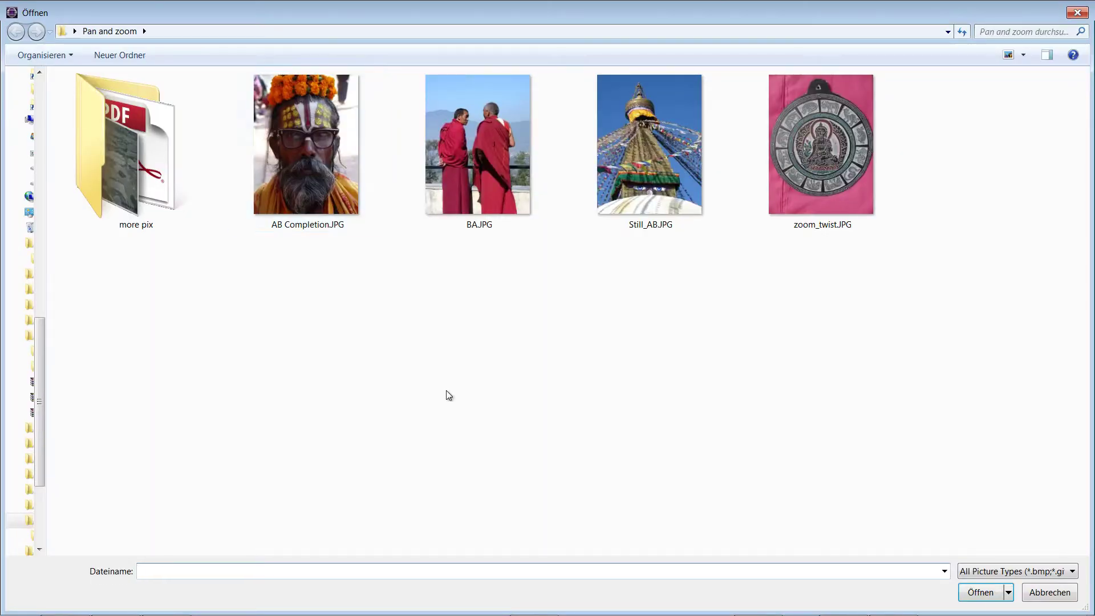
click(481, 183)
double_click(481, 186)
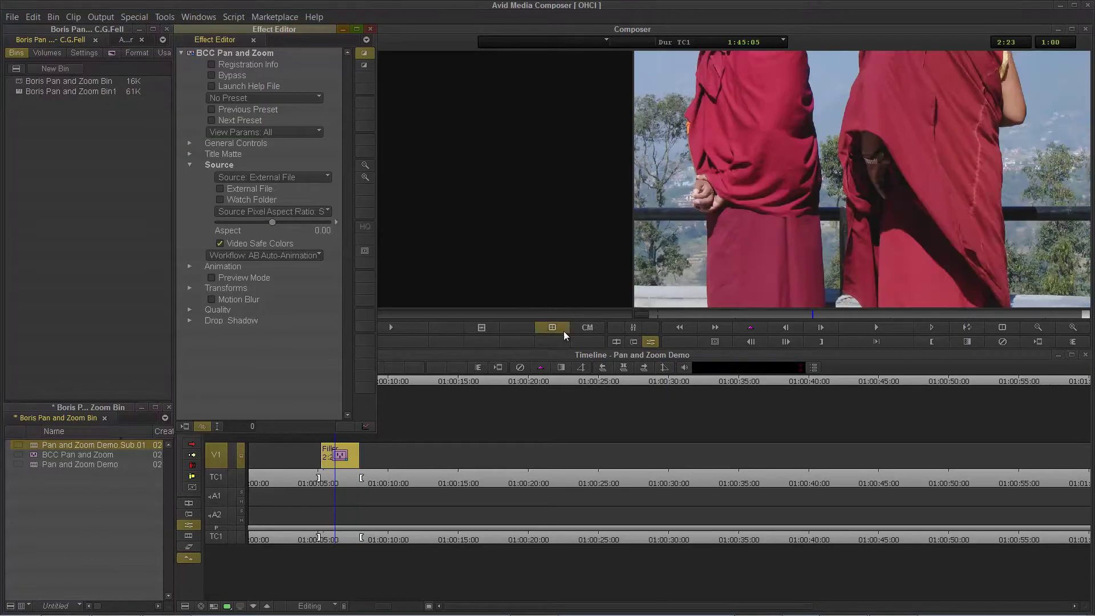
- Play and scrub the new picture's animation from the first frame towards its end, and return to the start
click(615, 319)
click(648, 315)
key(space)
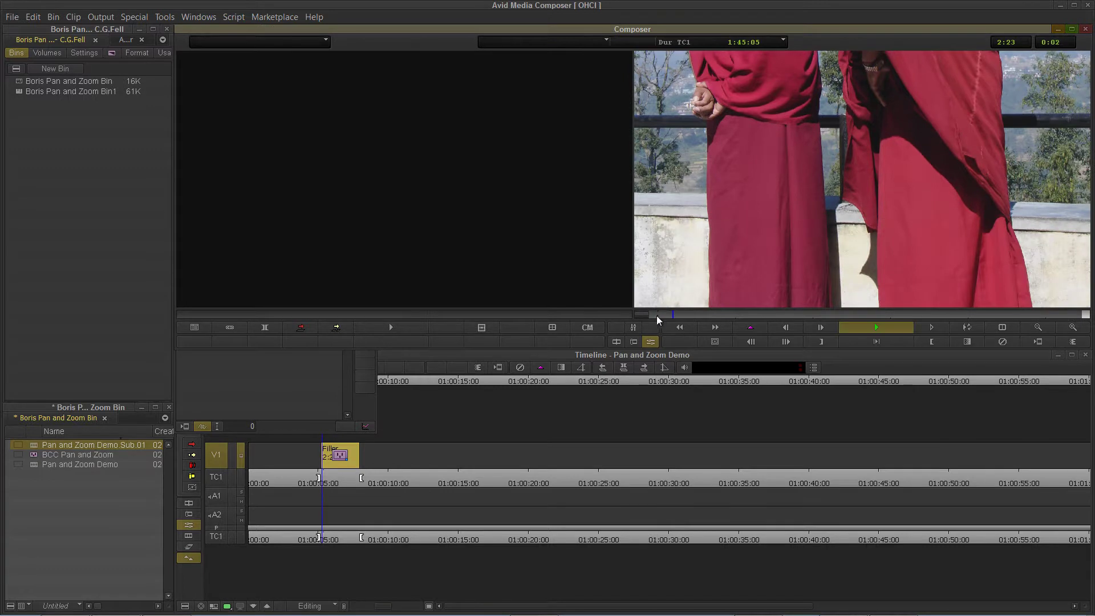
drag(723, 318, 1031, 314)
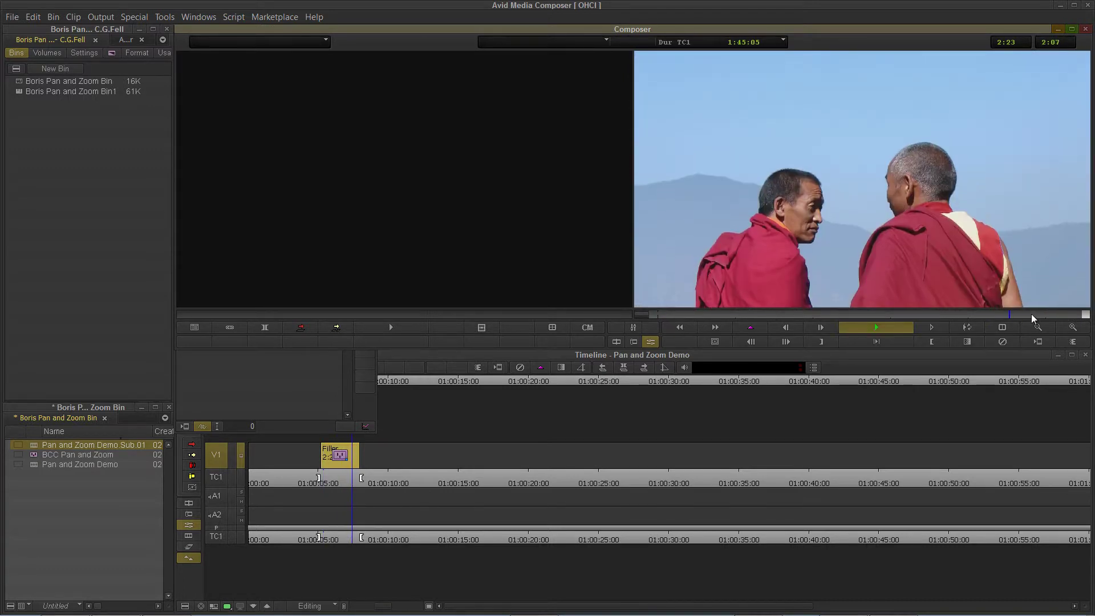
click(656, 317)
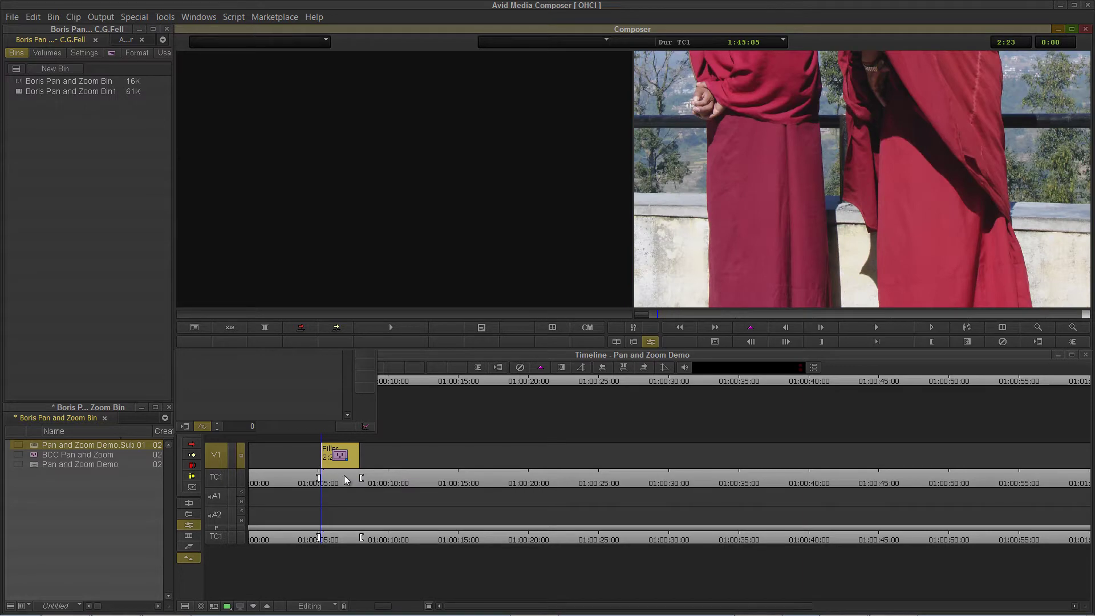
- Turn on Preview Mode in the effects workspace and lower the Setup B frame over the two monks' heads and shoulders
key(ctrl+8)
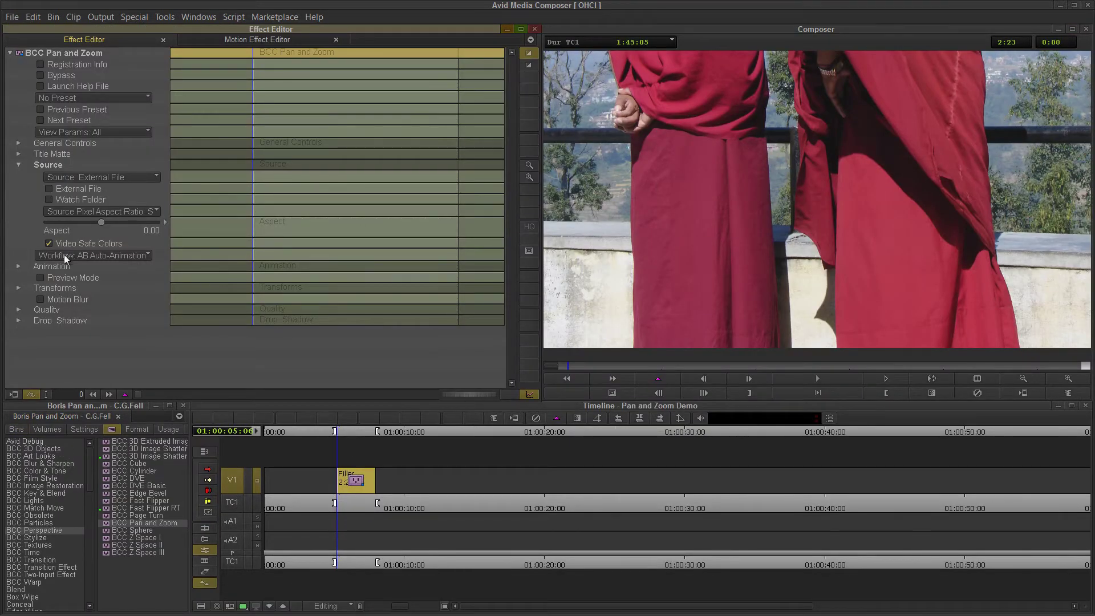
click(69, 278)
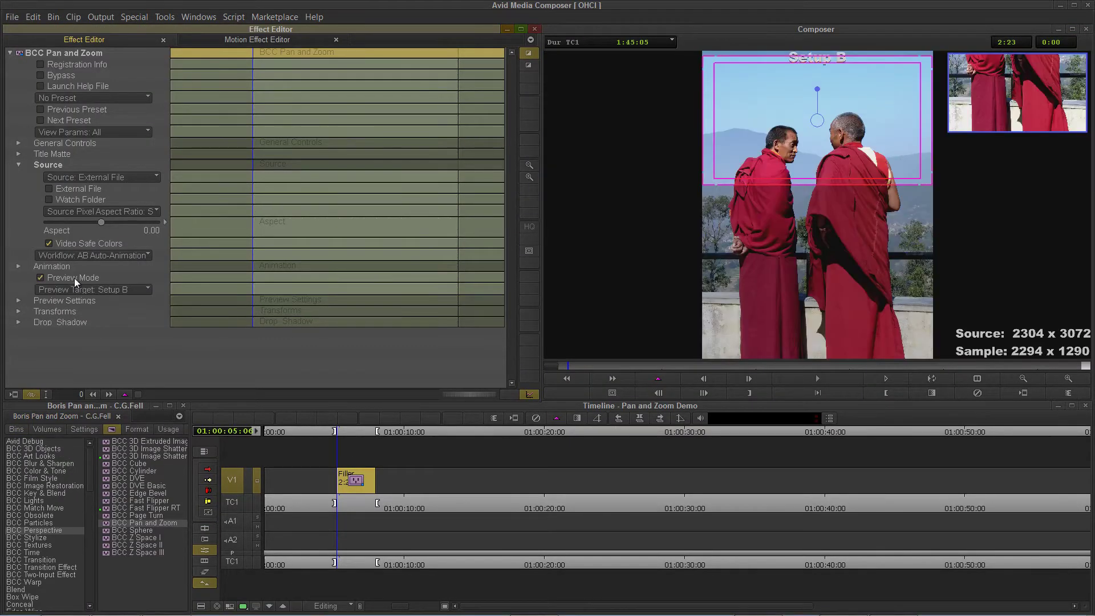
drag(824, 182, 823, 205)
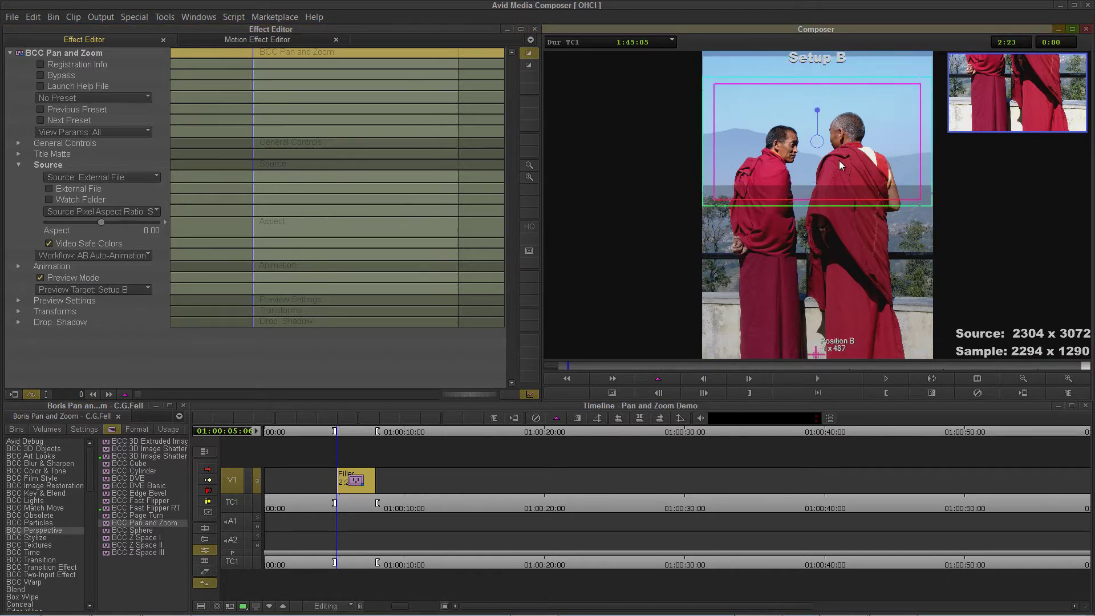
- Switch the Preview Target to Setup A and raise its frame over the monks' backs
click(99, 292)
click(100, 311)
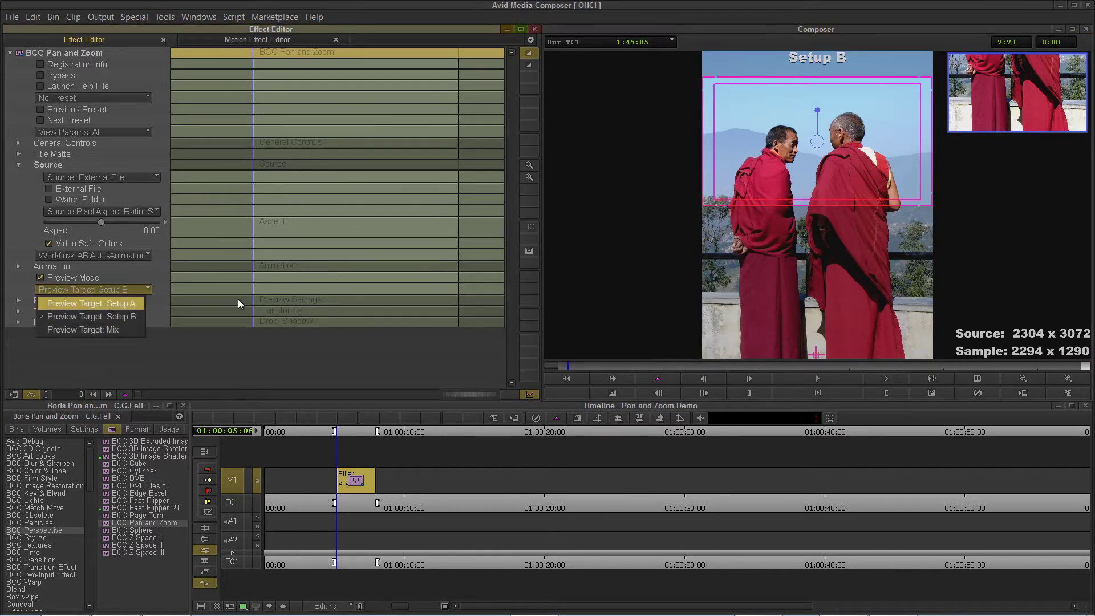
drag(829, 273, 834, 234)
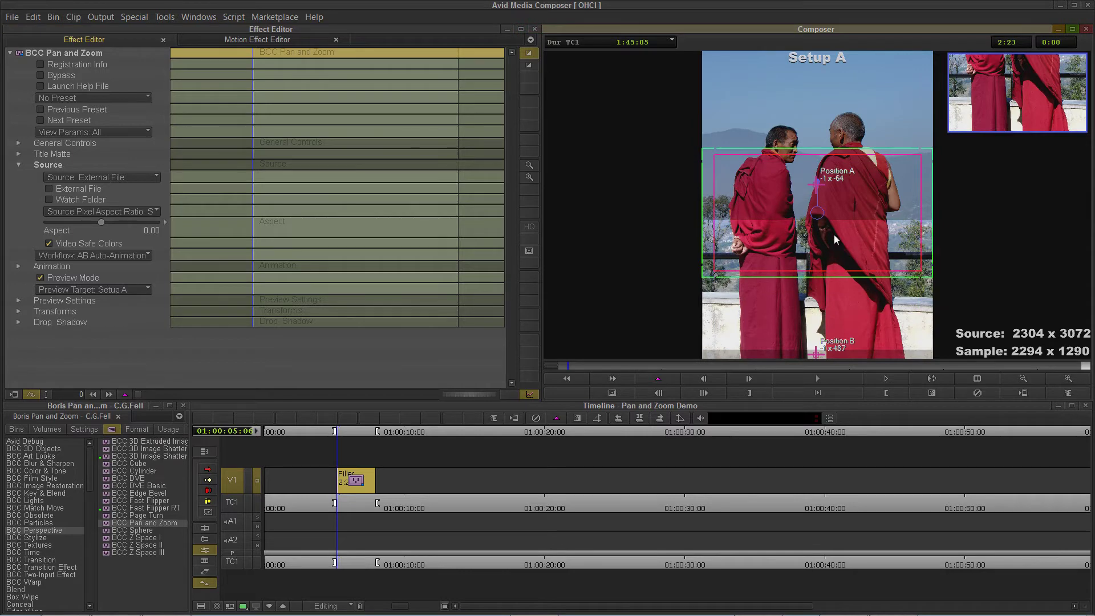
- Leave Preview Mode and play the monks' animation at its beginning and again near its end
key(space)
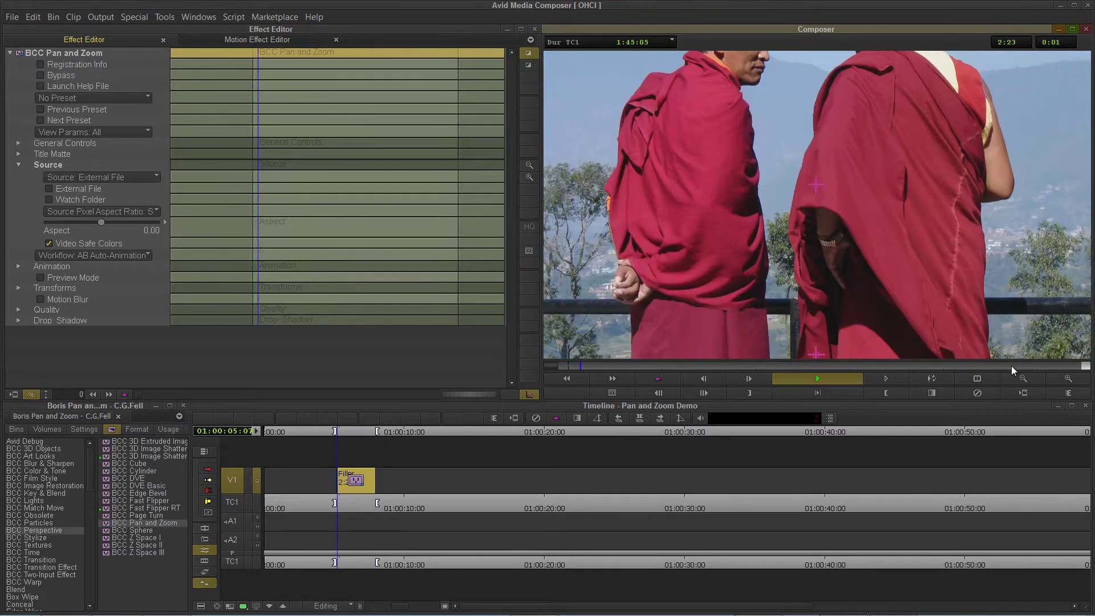
key(space)
click(1015, 367)
key(space)
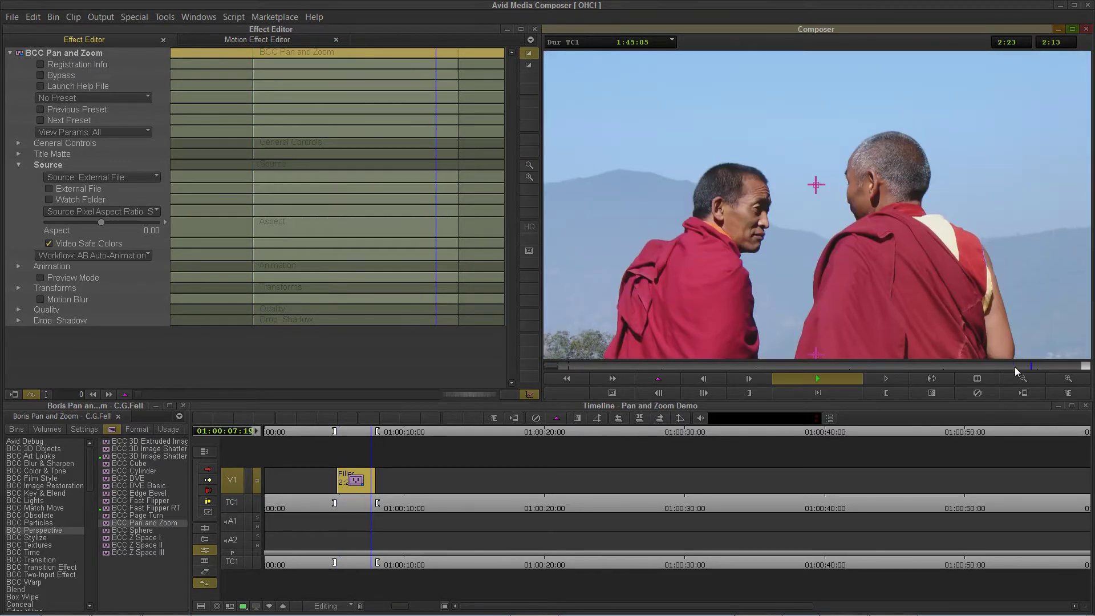
key(space)
- Set the Workflow to BA Auto-Animation and play the reversed move from the first frame
click(121, 257)
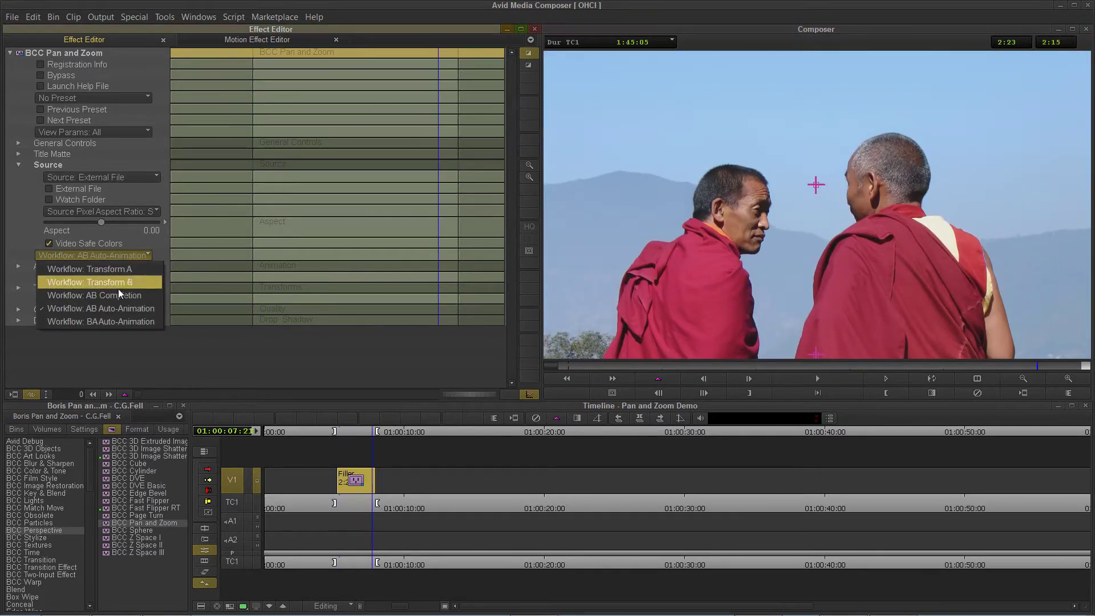
click(116, 322)
click(585, 364)
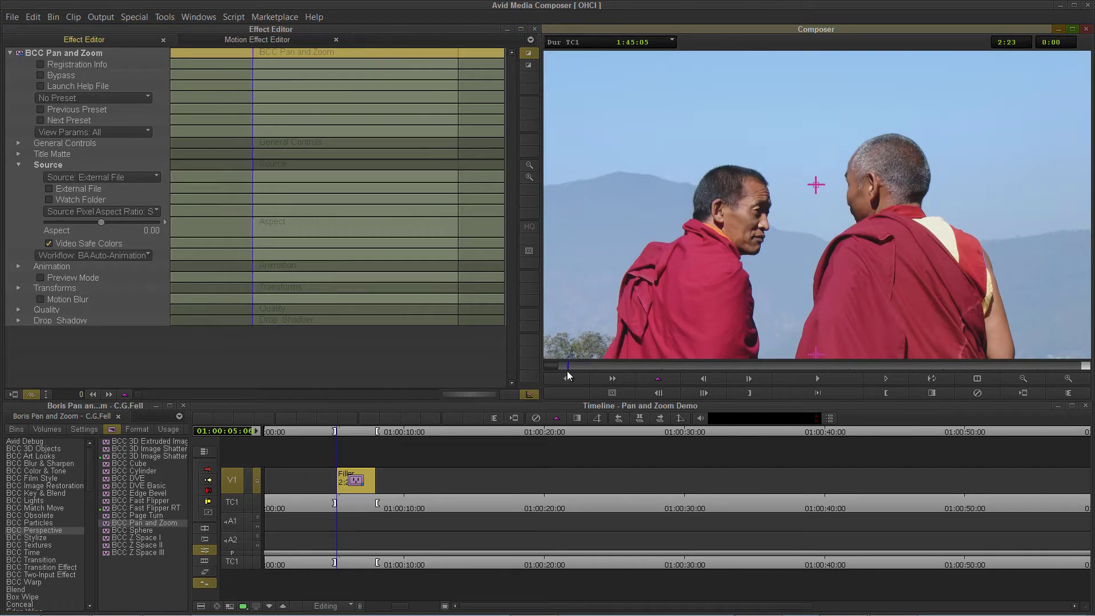
key(space)
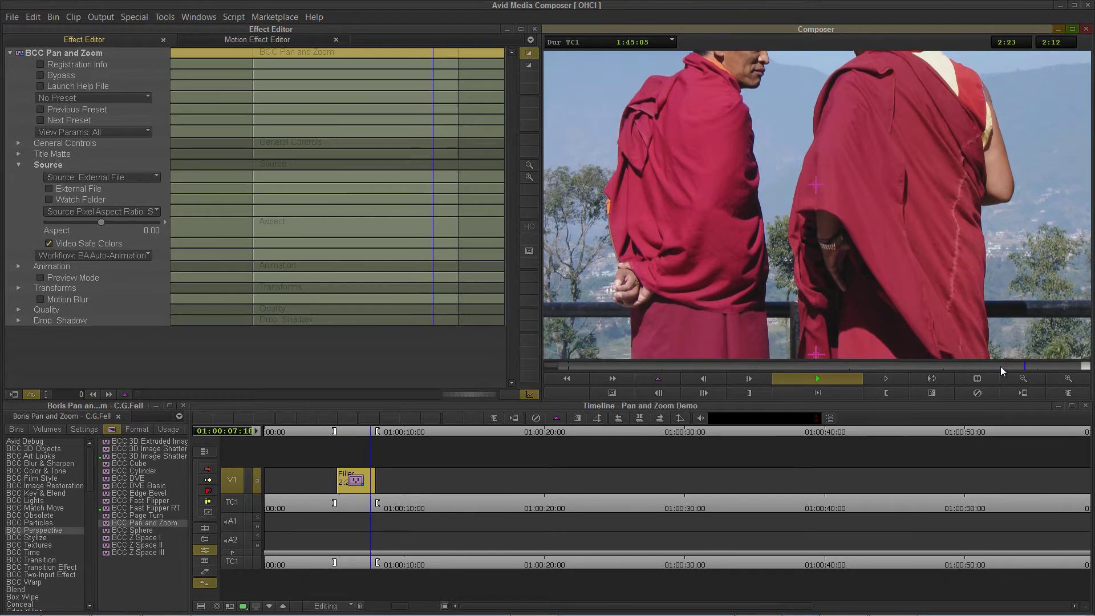
click(604, 366)
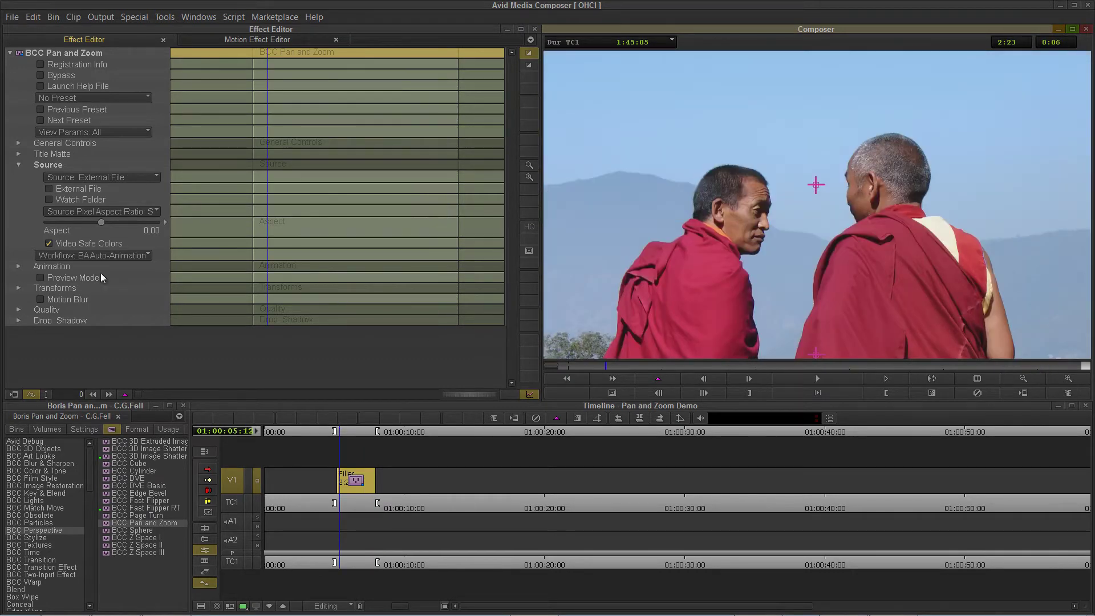
- With the ease curve previewed in the Animation settings, set Ease In to 20 and raise Ease Out to about 47, then hide the curve
click(19, 266)
scroll(193, 265, down, 2)
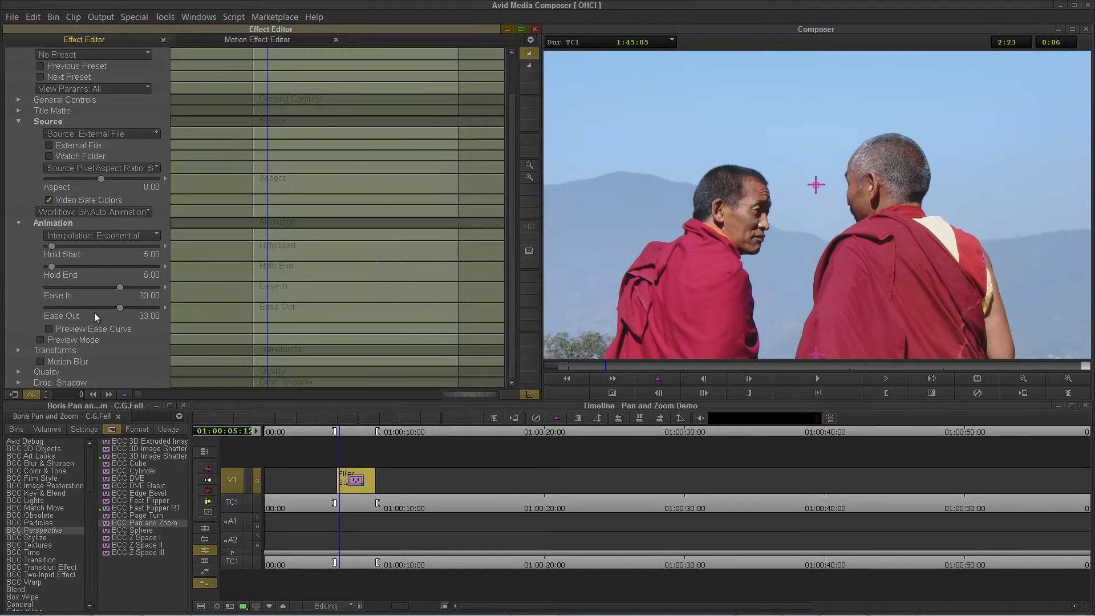
click(57, 331)
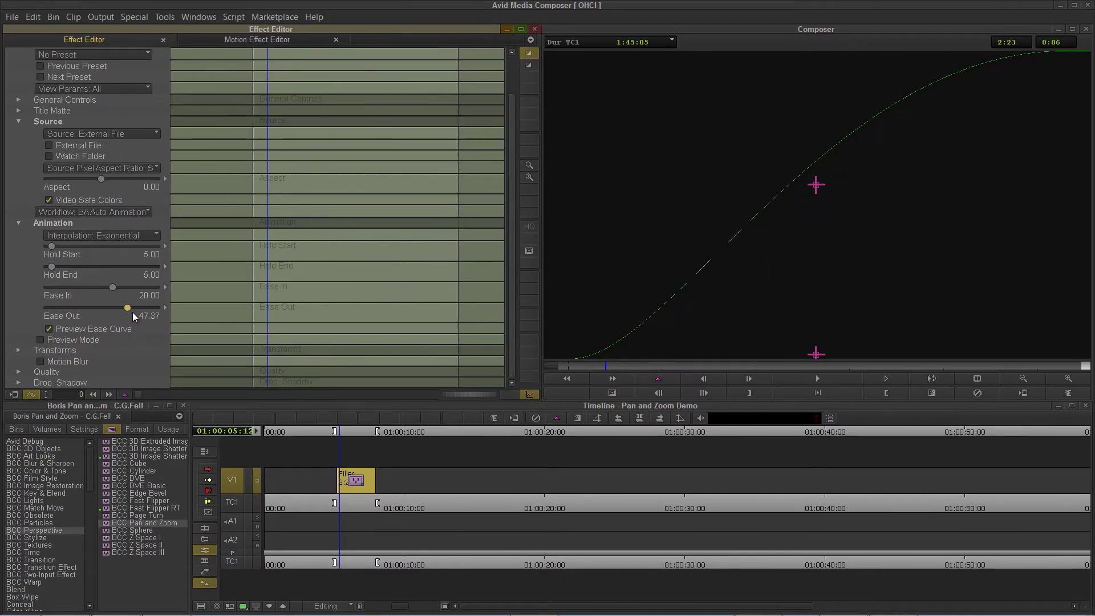
drag(116, 309, 140, 313)
click(49, 329)
- Check the opening frames of the BA animation, return to the source/record editing workspace, and play the clip through
click(579, 366)
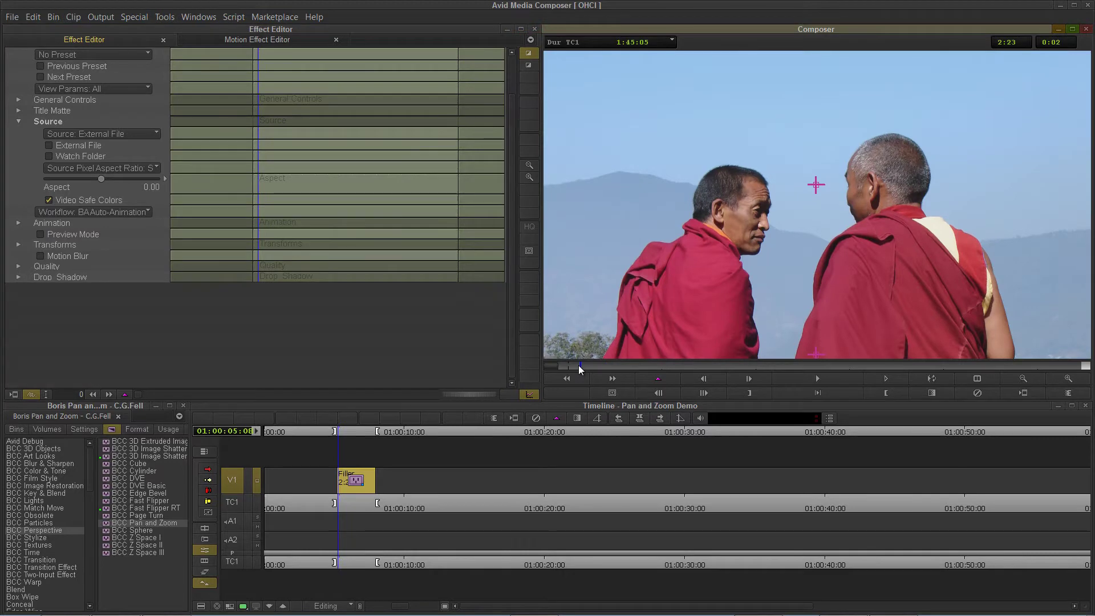
drag(578, 365, 613, 375)
click(514, 418)
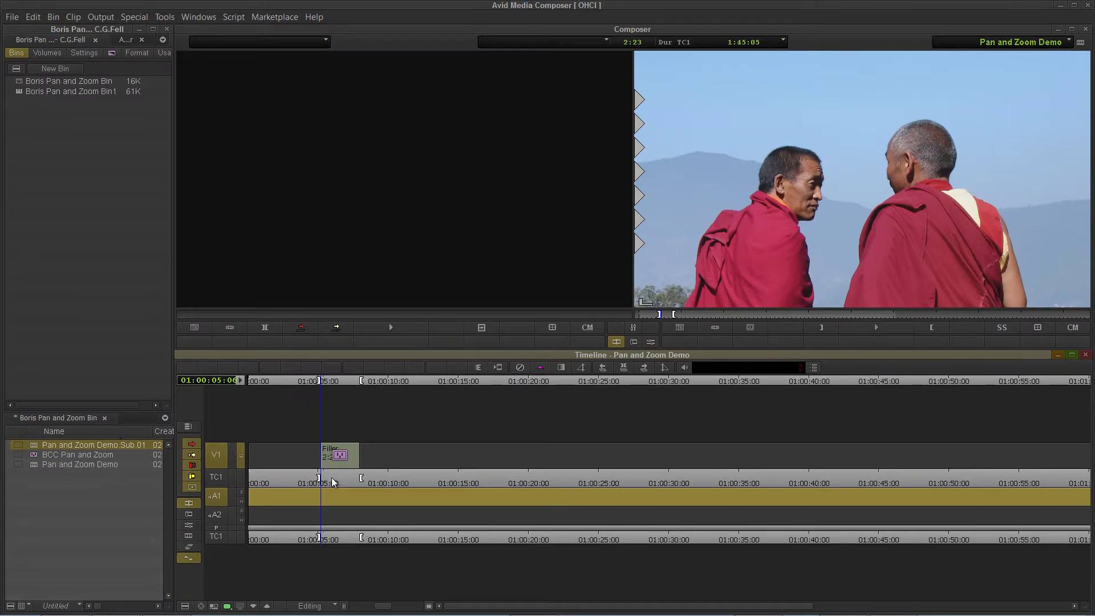
click(319, 473)
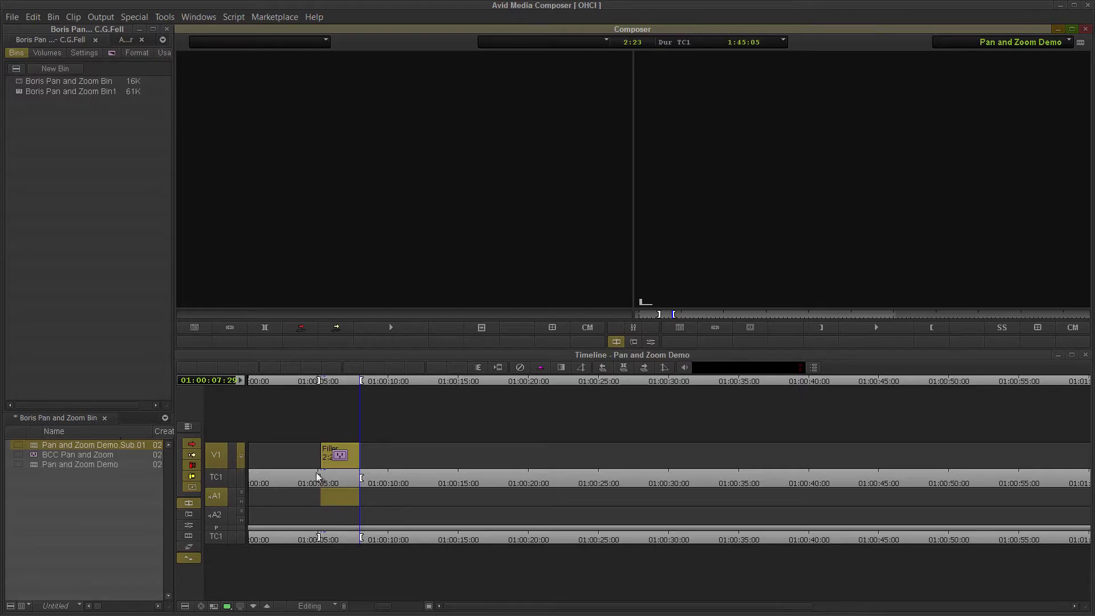
- Trim the end of the Pan and Zoom filler clip on V1 outward to 5:27, then scrub the lengthened clip
click(319, 476)
click(360, 459)
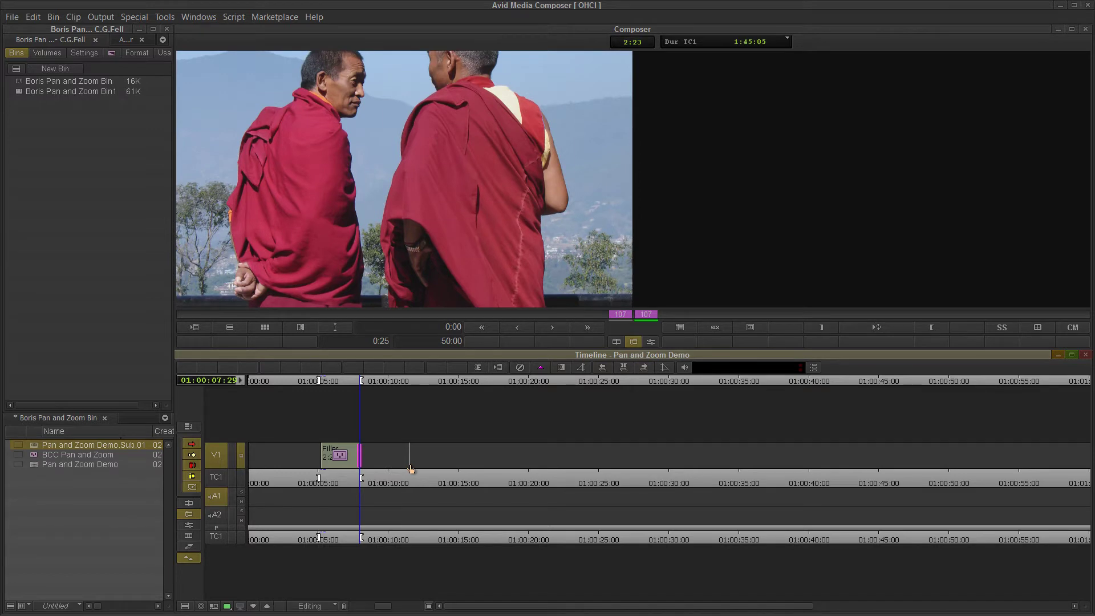
drag(410, 469, 409, 469)
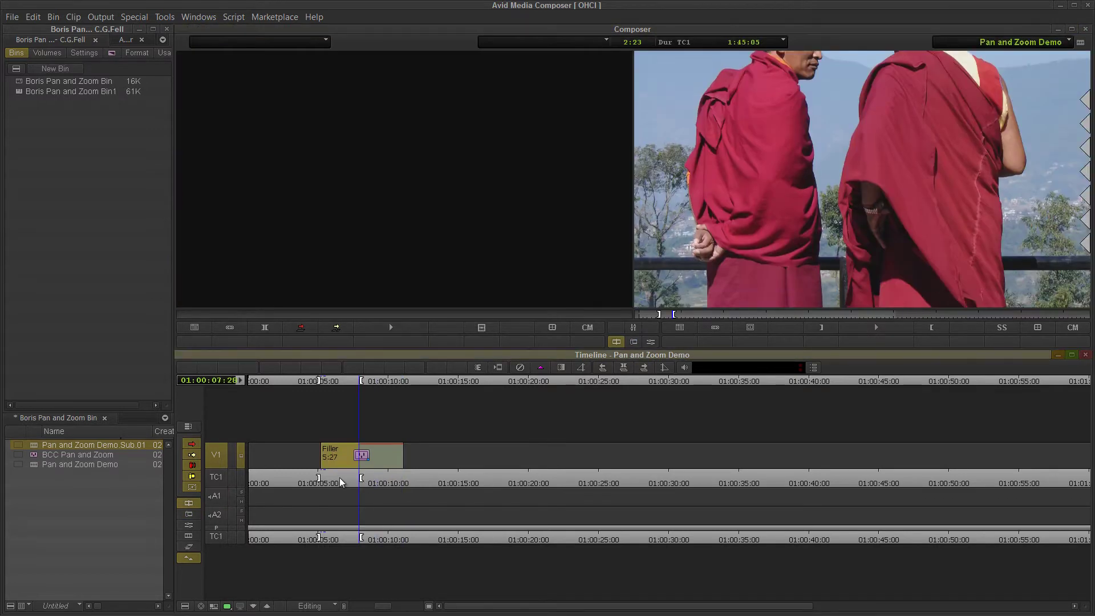
mouse_move(340, 478)
mouse_down()
mouse_move(386, 481)
mouse_move(316, 488)
mouse_move(371, 487)
mouse_move(348, 488)
mouse_up()
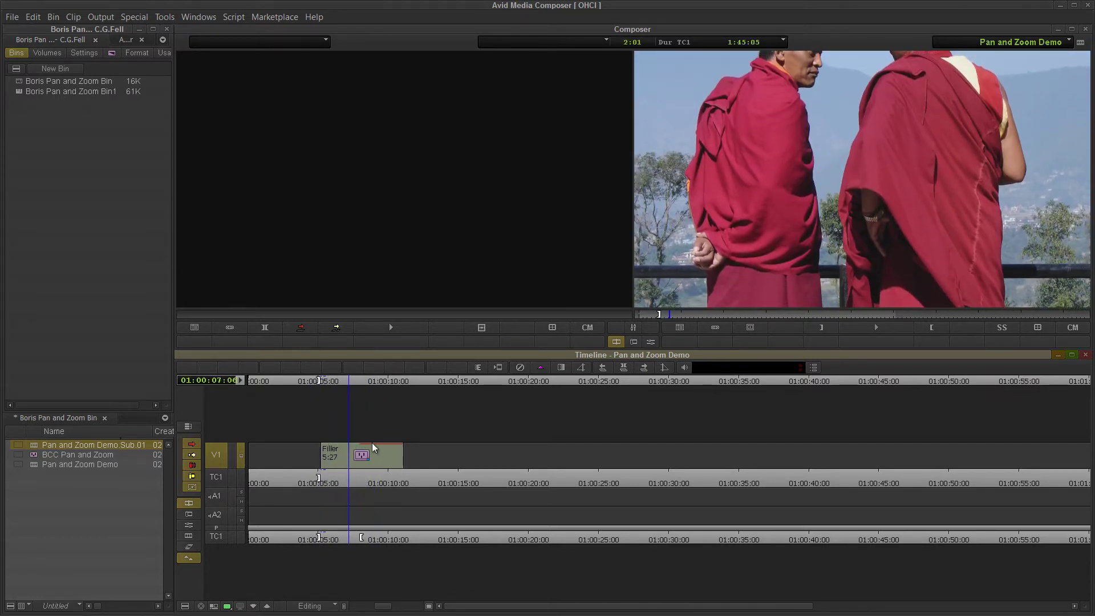
mouse_move(374, 482)
mouse_down()
mouse_move(386, 480)
mouse_move(364, 483)
mouse_up()
- Clear the renders of the lengthened clip, skipping motion effects and unknown effects
right_click(371, 452)
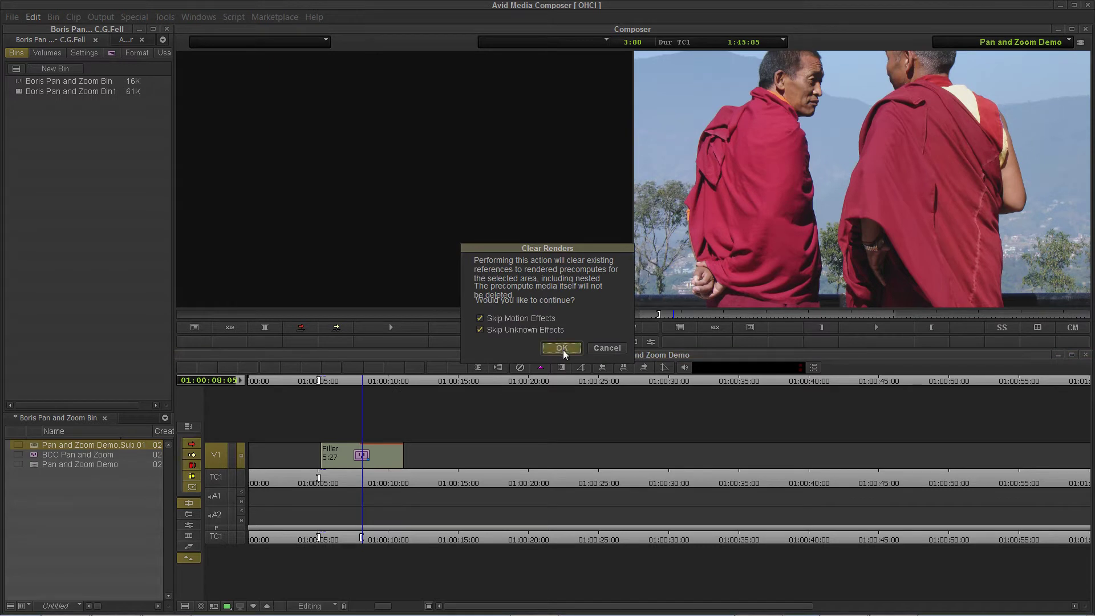
click(562, 349)
click(499, 368)
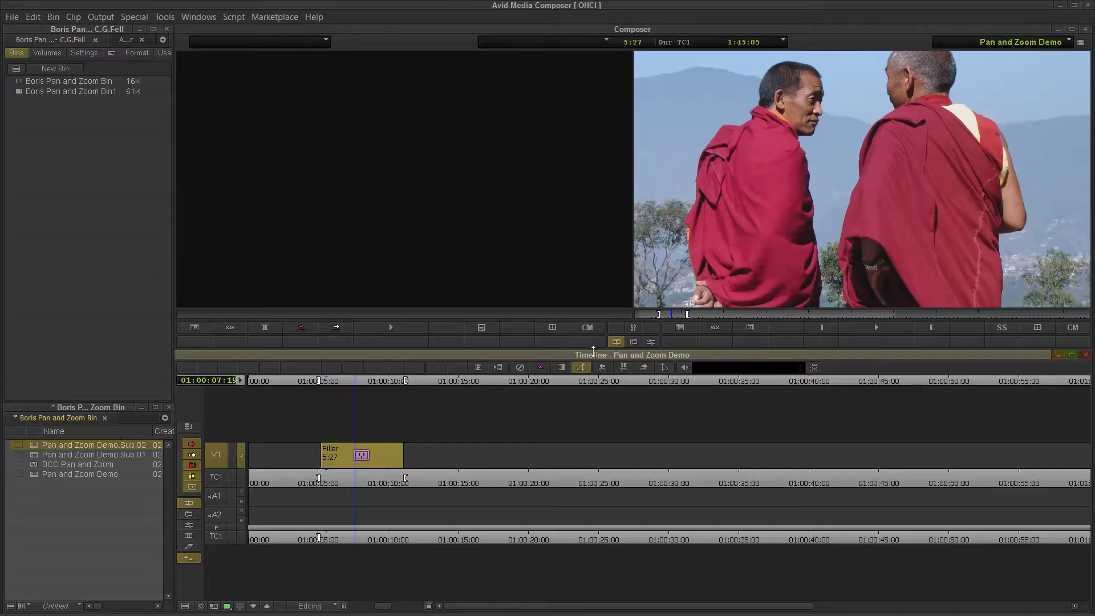
- Enter effect editing for the clip and load AB Completion.JPG as the external source picture
click(650, 341)
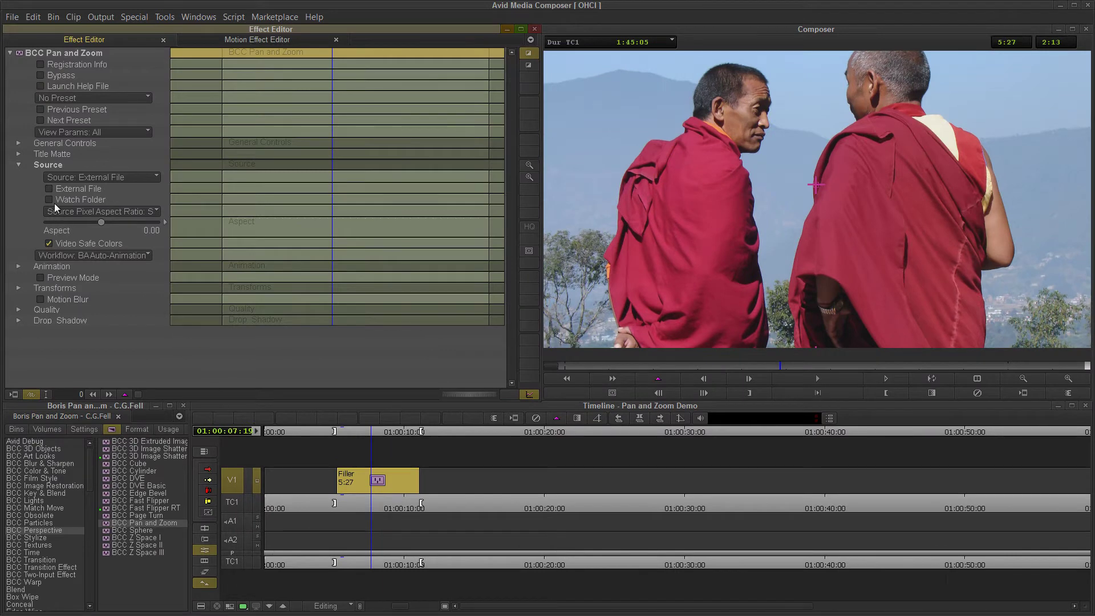
click(59, 188)
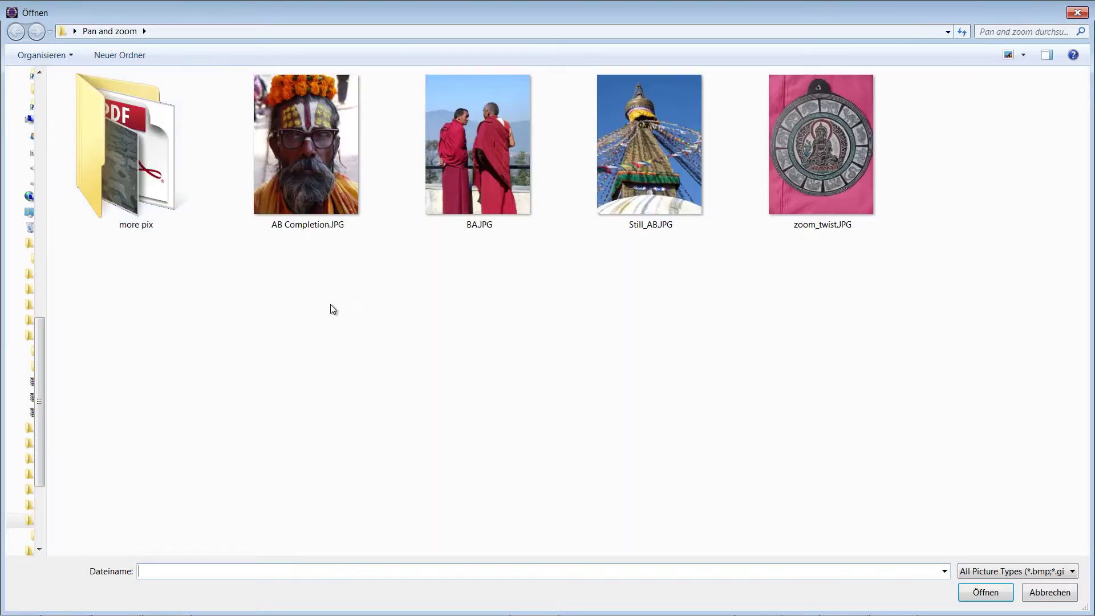
double_click(296, 155)
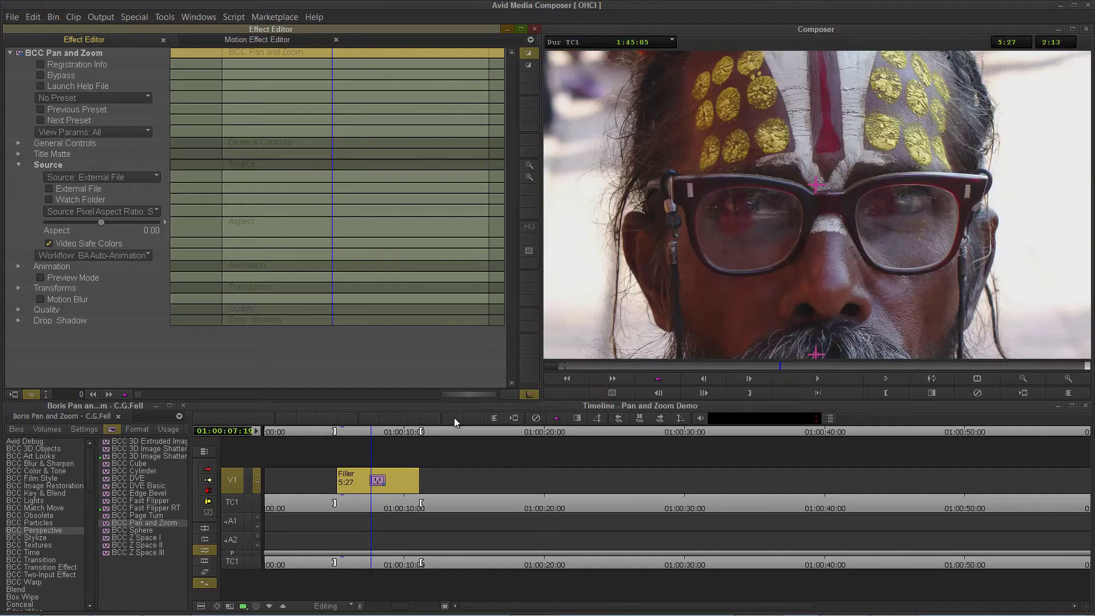
- Set the Workflow to Transform A and frame the man's painted forehead with a sample of about 1008 x 567
click(127, 255)
click(85, 265)
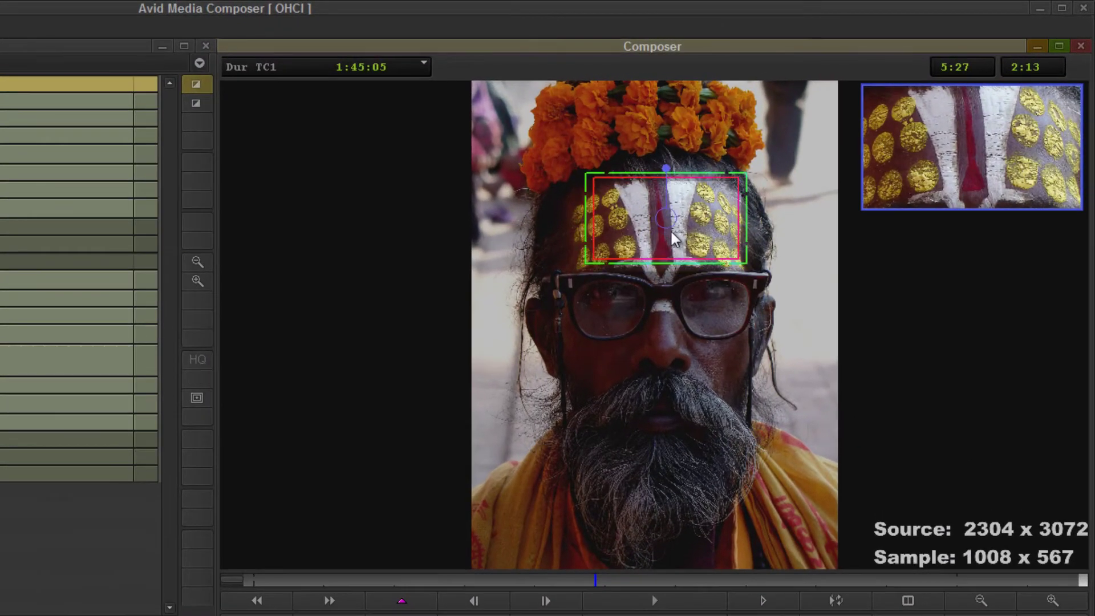
drag(672, 233, 662, 235)
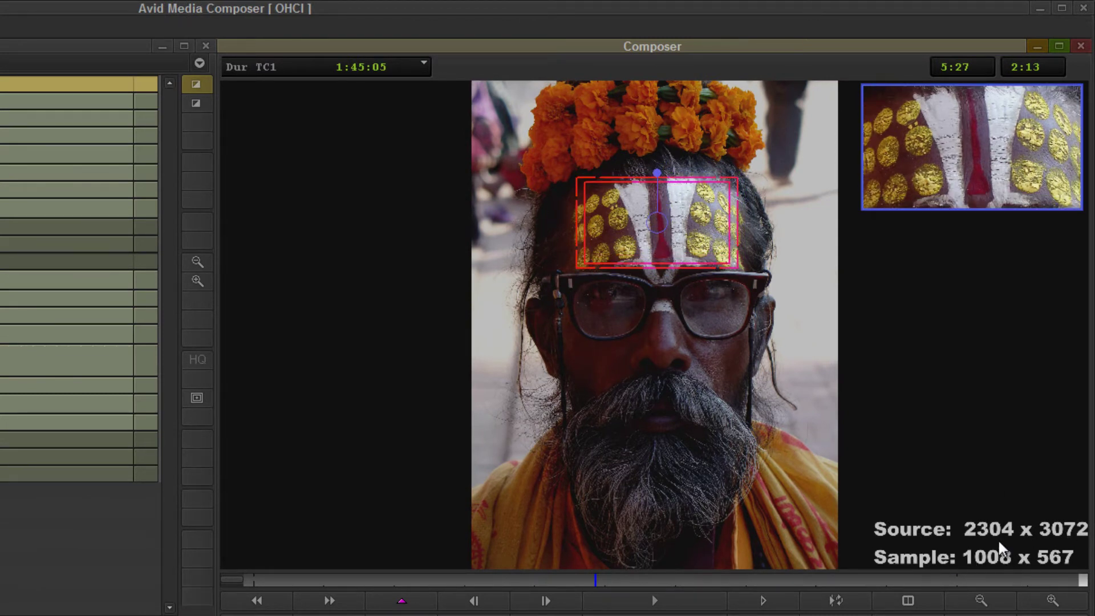
- At the first frame, position the Transform B framing over the man's face with a sample of about 2287 x 1286
click(710, 210)
key(Home)
drag(751, 306, 752, 420)
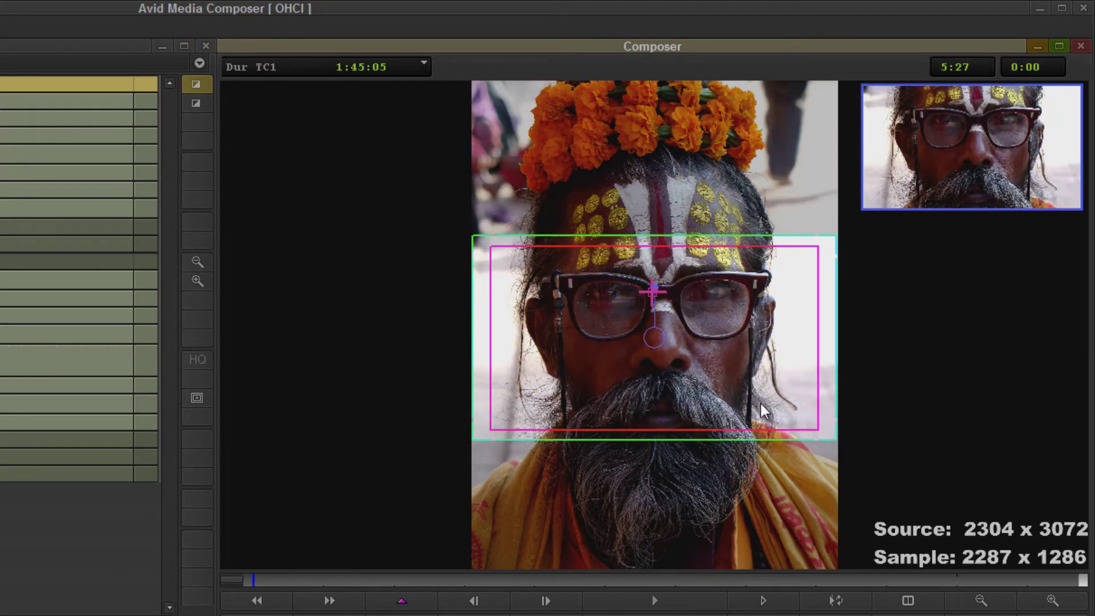
- Set the Workflow to AB Auto-Animation and scrub through the move from forehead to face in the preview inset
click(97, 255)
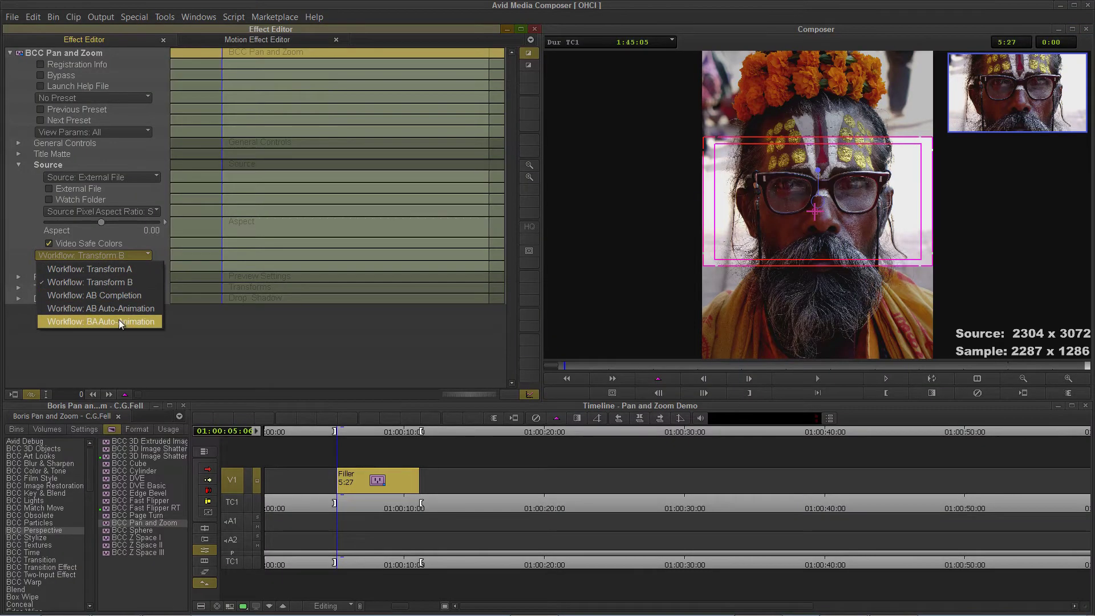
click(118, 320)
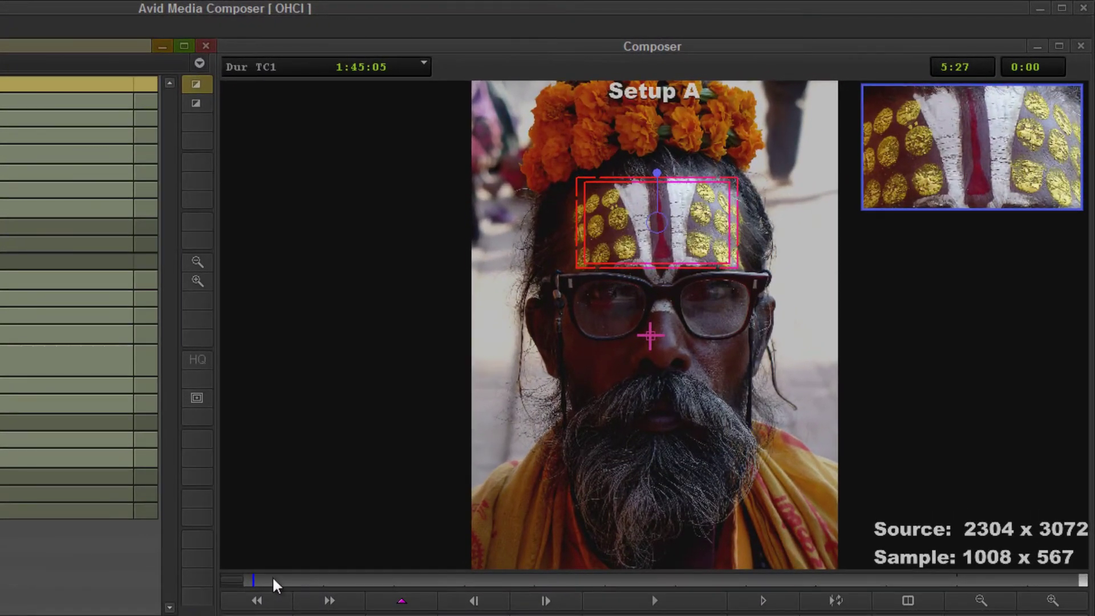
drag(273, 580, 544, 580)
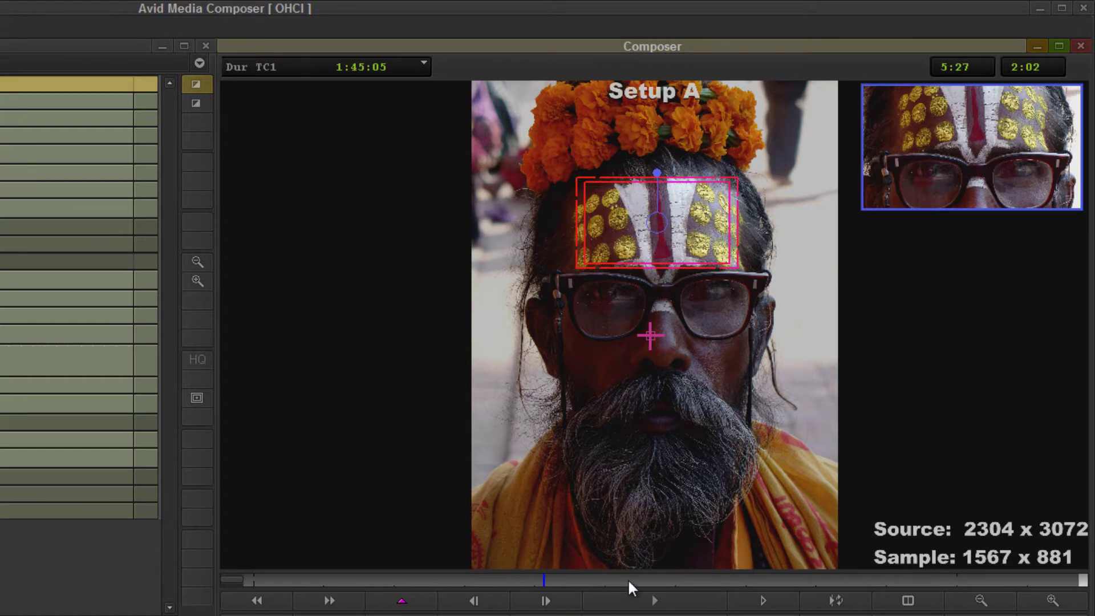
drag(804, 579, 948, 579)
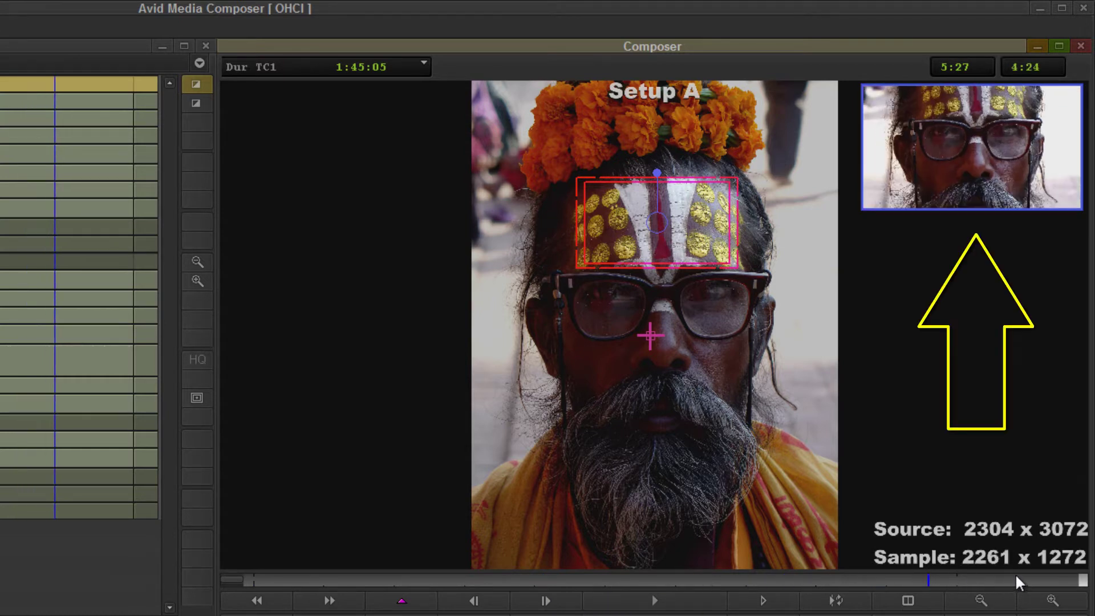
drag(1015, 573, 738, 580)
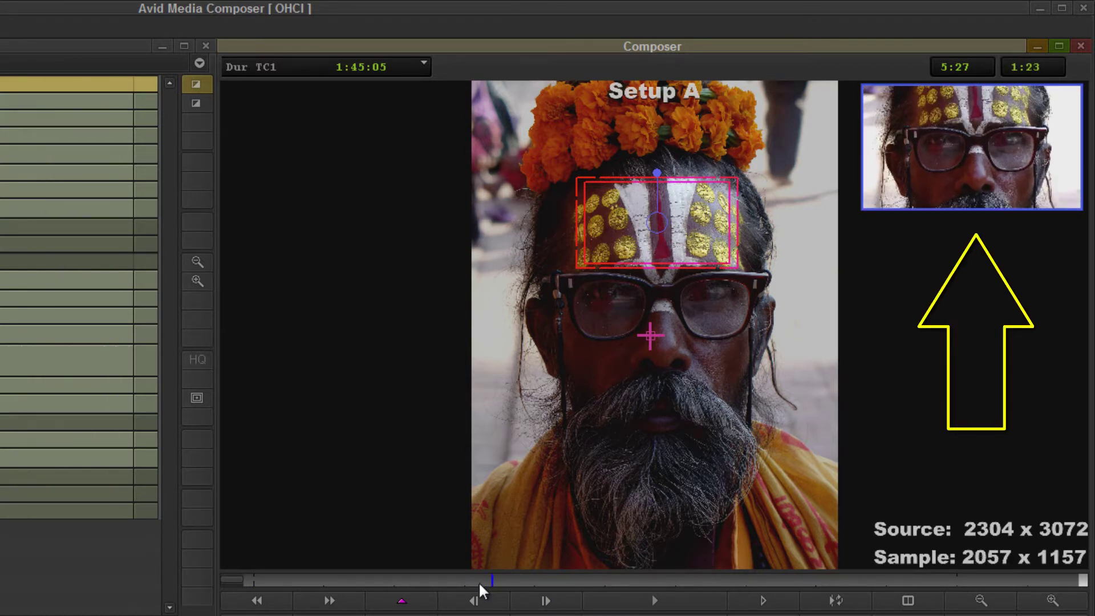
drag(478, 581, 410, 583)
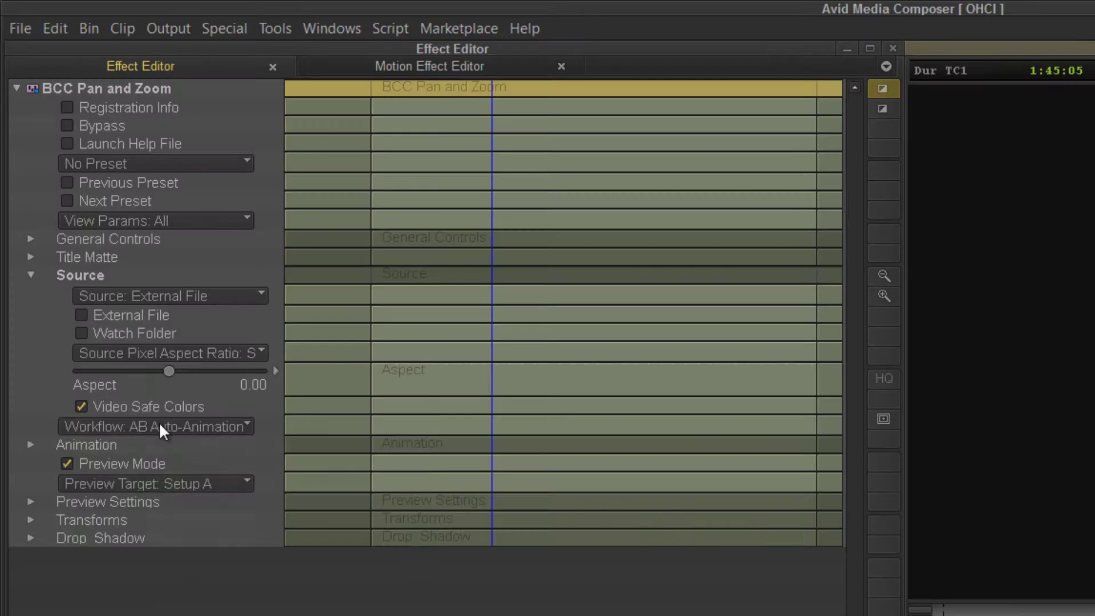
- Switch the Workflow to AB Completion and show the keyframe graph of the Completion parameter
click(159, 425)
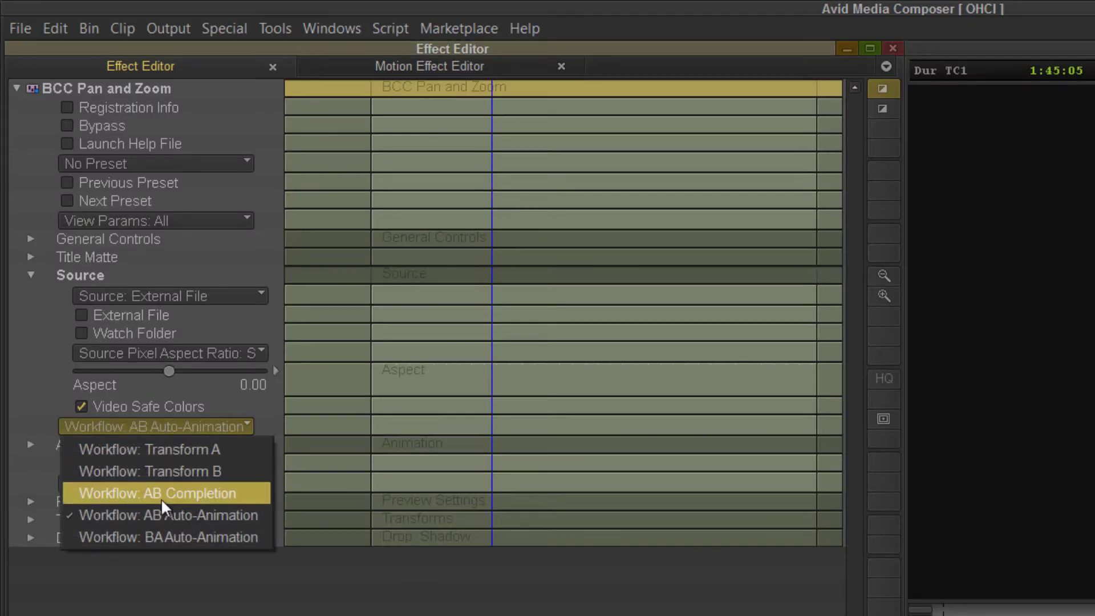
click(141, 494)
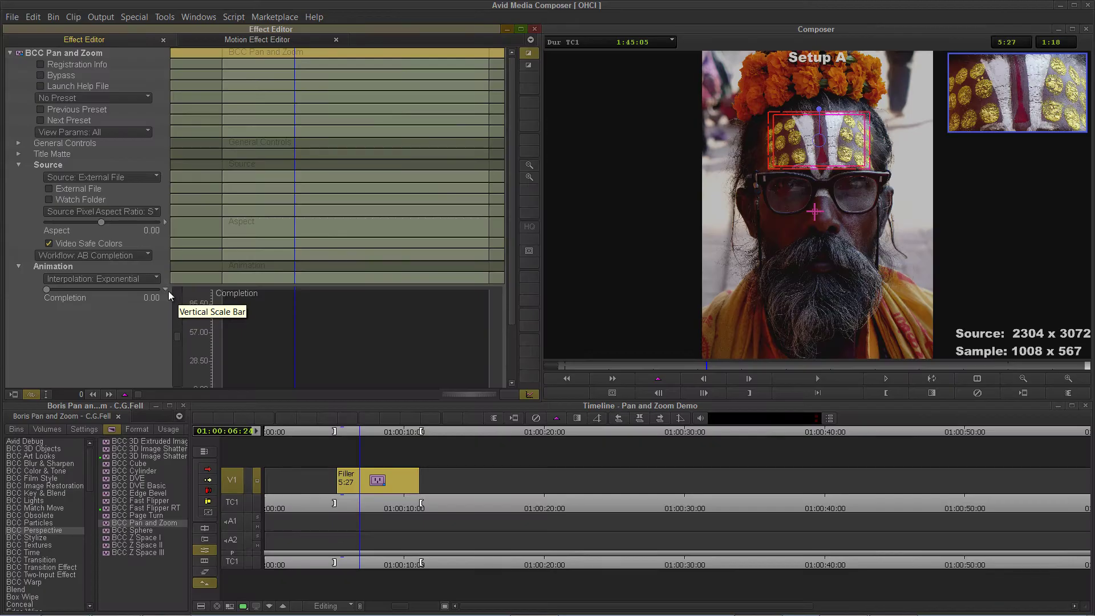
click(164, 289)
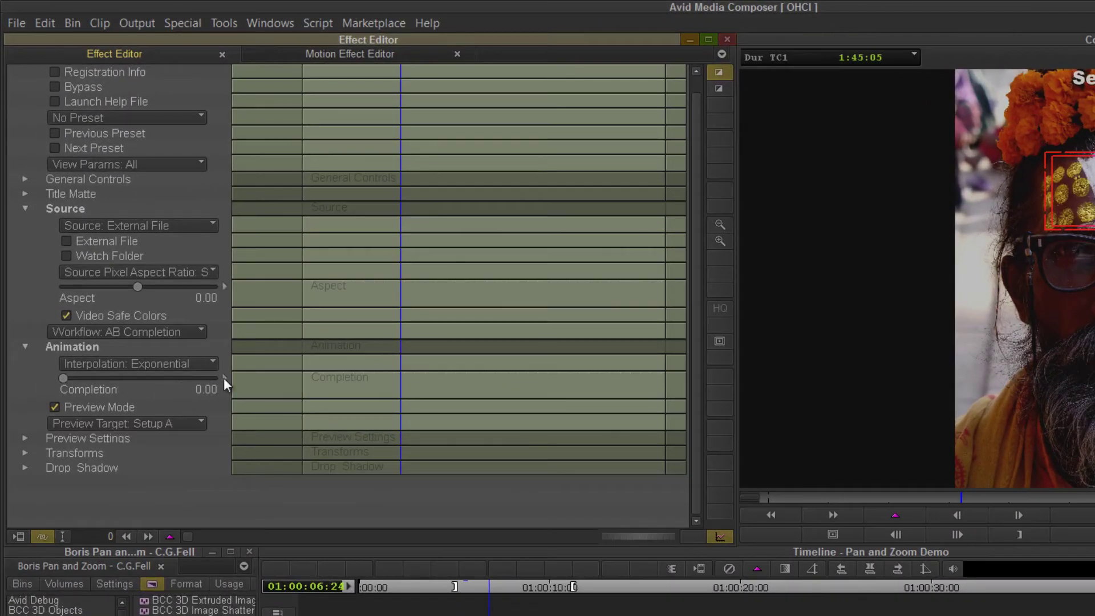
click(224, 377)
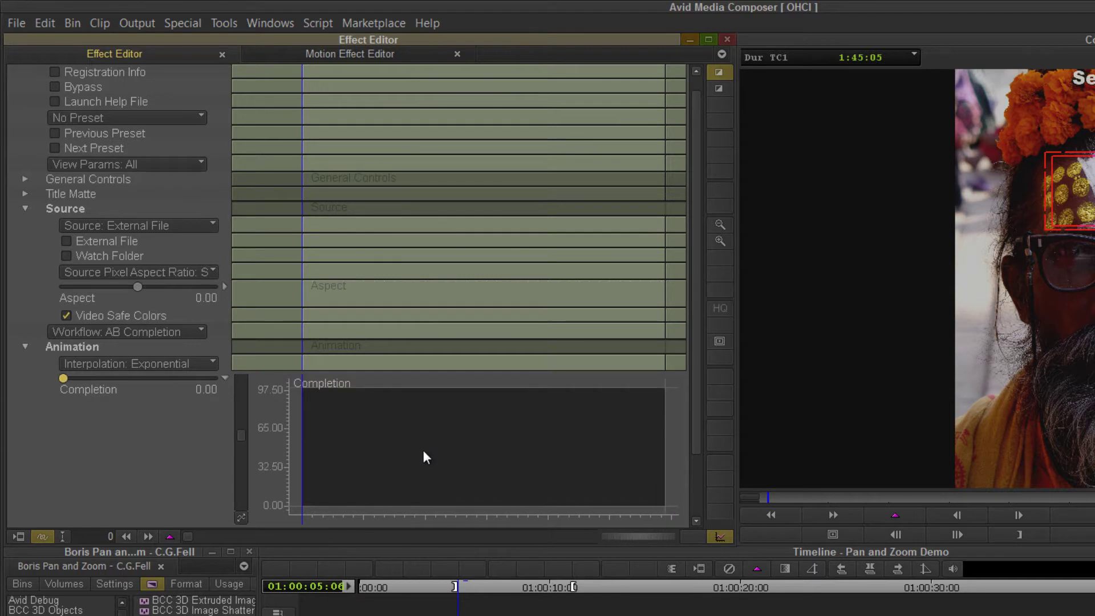
- Add Completion keyframes at the start and end of the clip, and set the end keyframe to 100
right_click(368, 440)
click(400, 447)
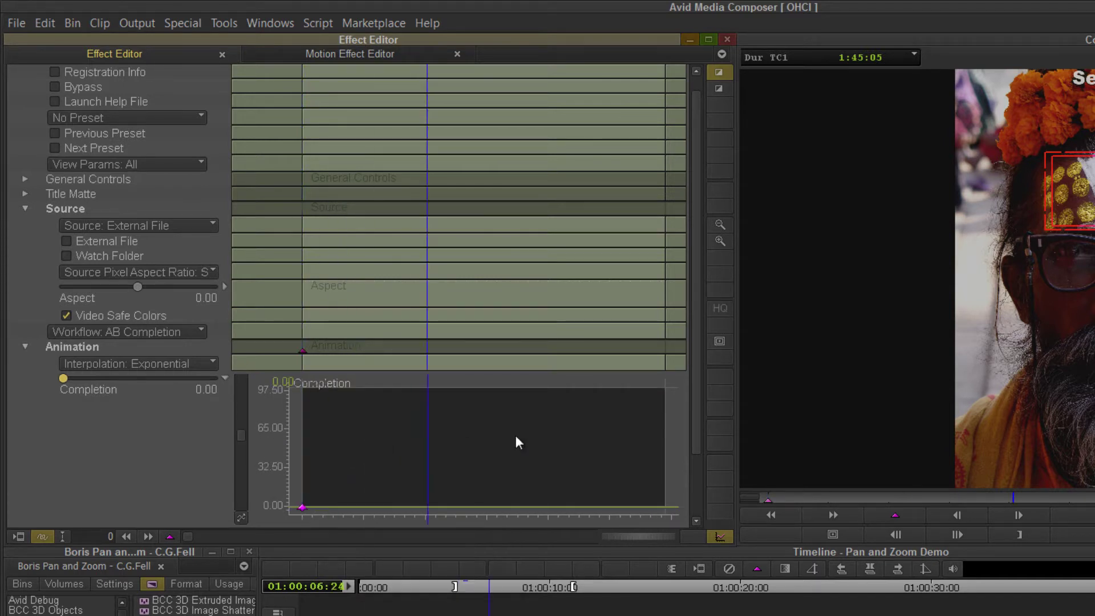
click(662, 437)
right_click(614, 433)
click(671, 440)
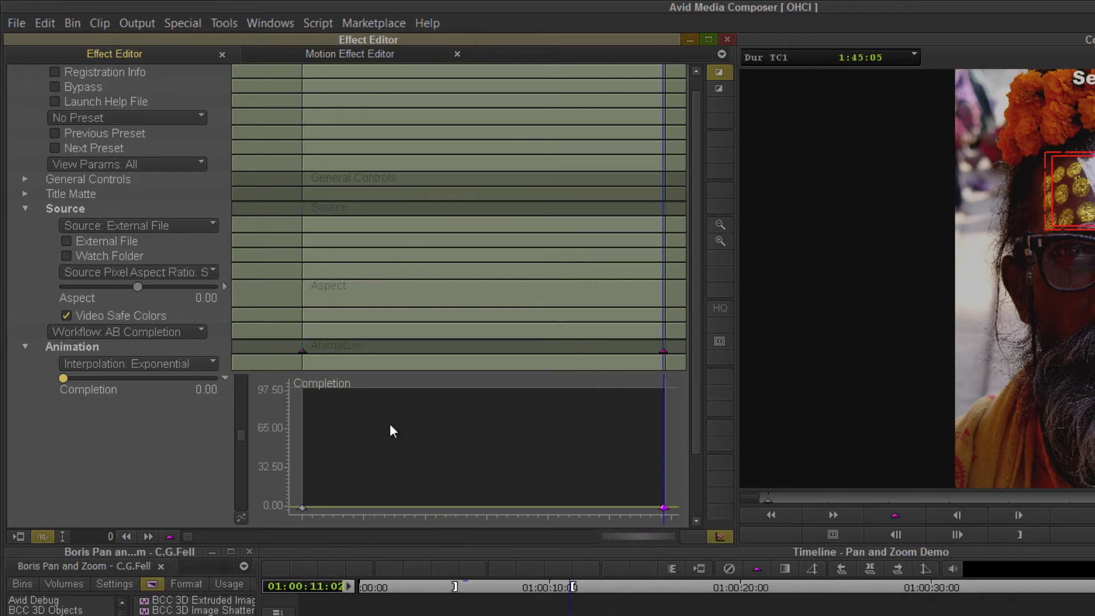
drag(65, 378, 415, 394)
- Scrub and play sections of the clip to check the linear Completion animation
drag(354, 430, 312, 440)
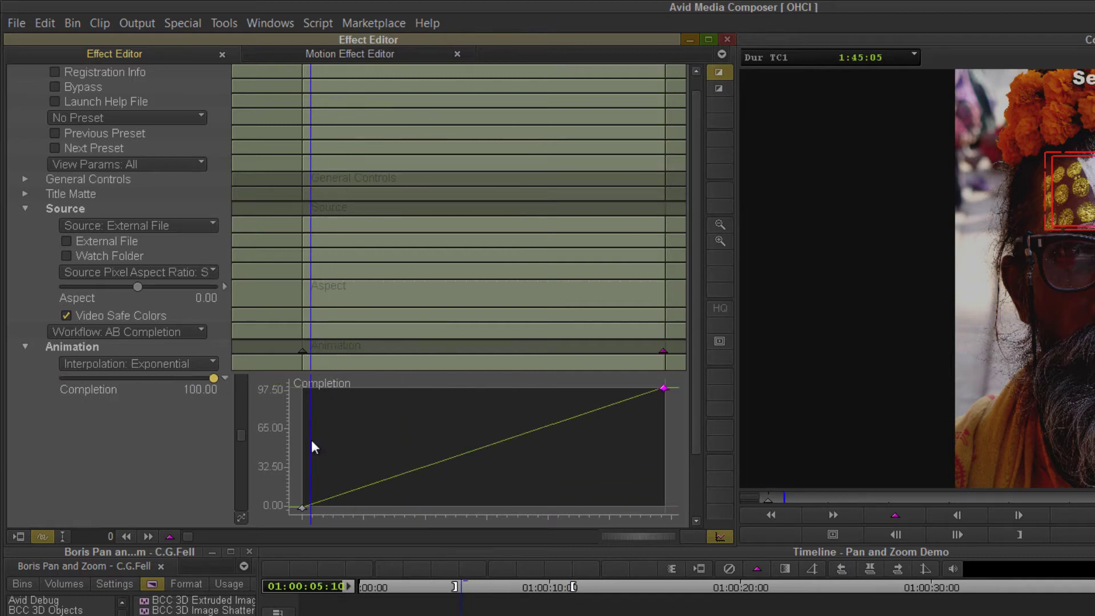
key(space)
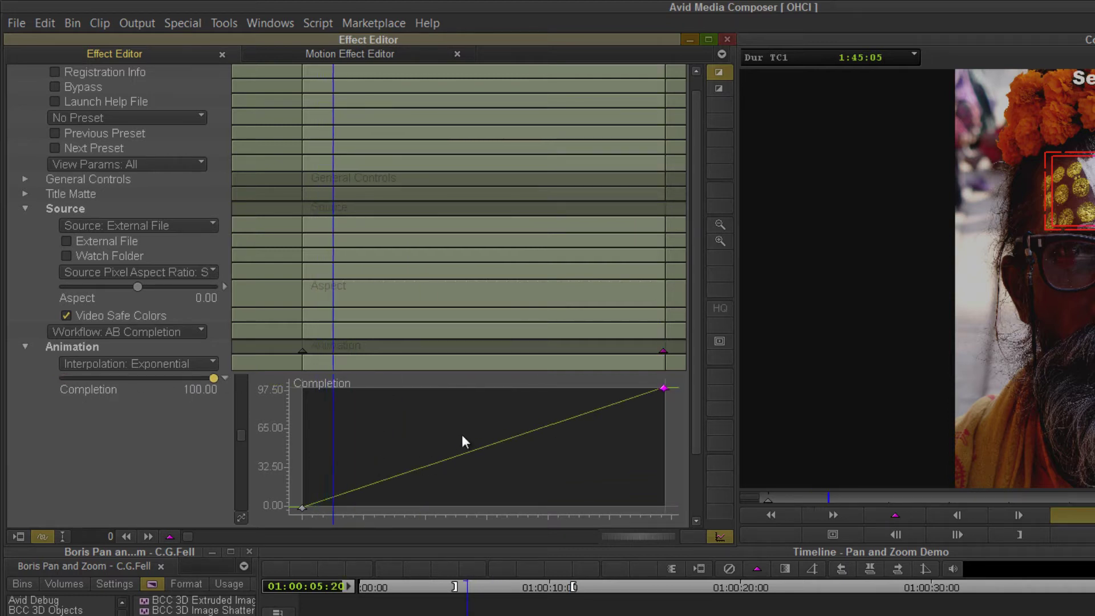
drag(430, 436, 483, 440)
key(space)
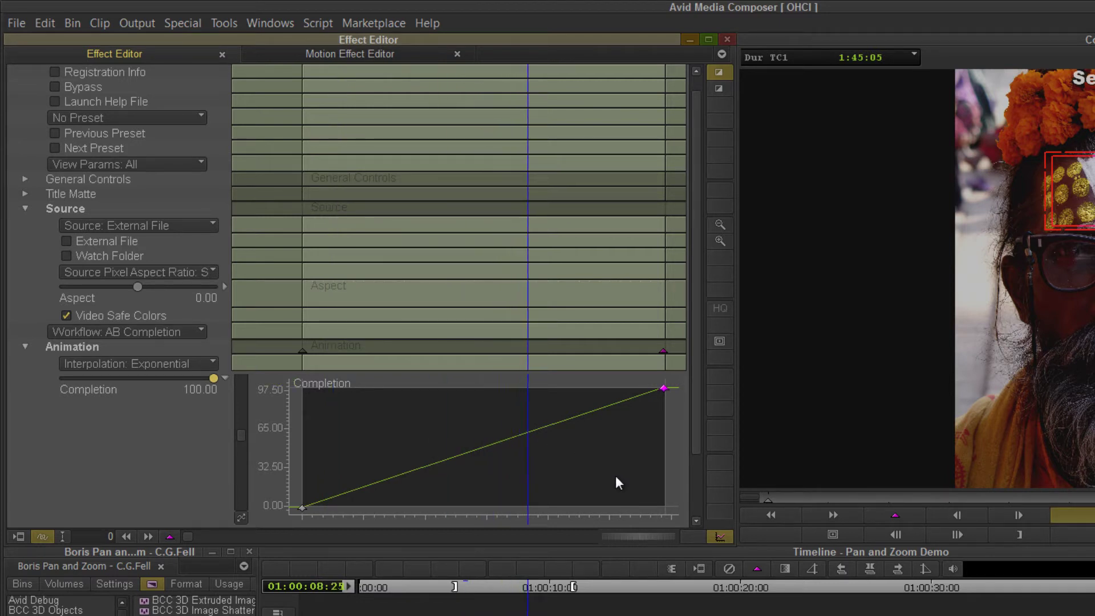
click(435, 490)
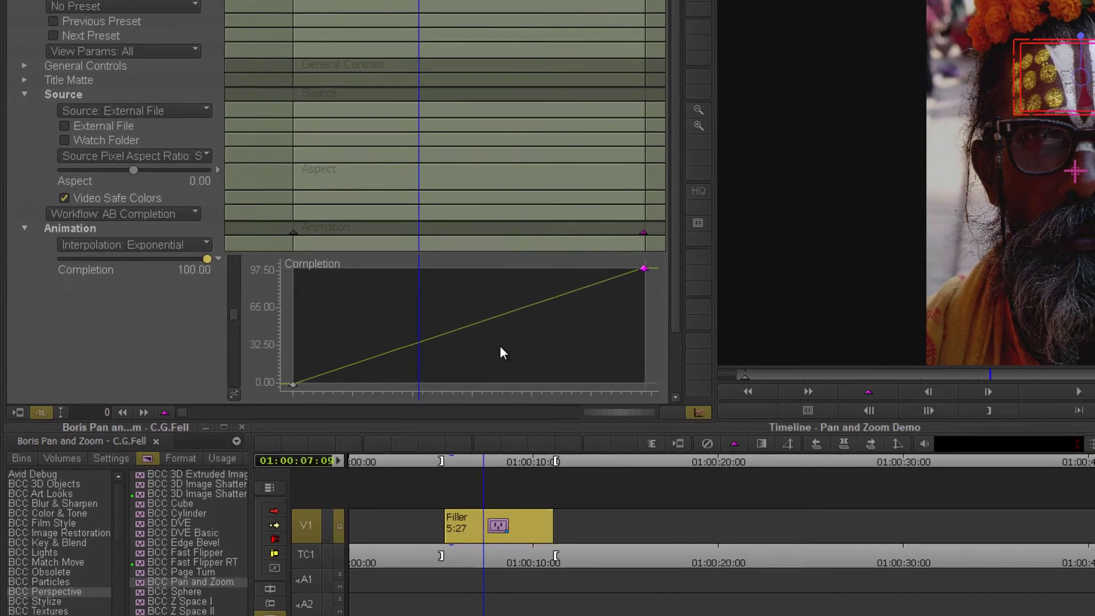
- Change the Completion curve's interpolation to Spline and scrub through the eased move
right_click(515, 468)
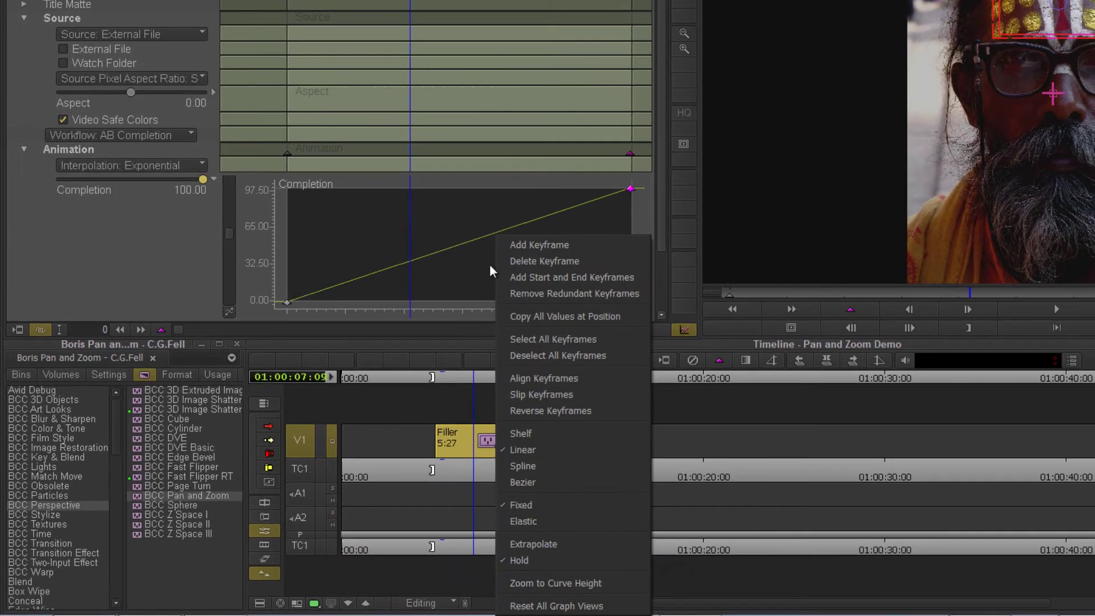
click(521, 473)
drag(343, 255, 416, 271)
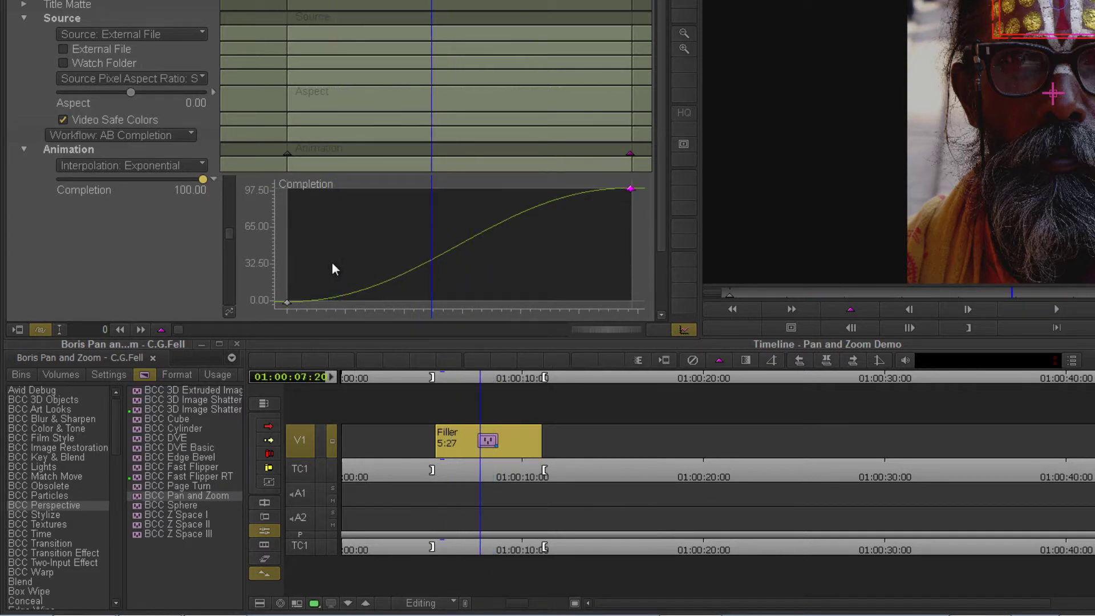
- Move the first Completion keyframe later in time and up to about 22.15, then shift it slightly earlier
click(286, 302)
drag(287, 306, 337, 279)
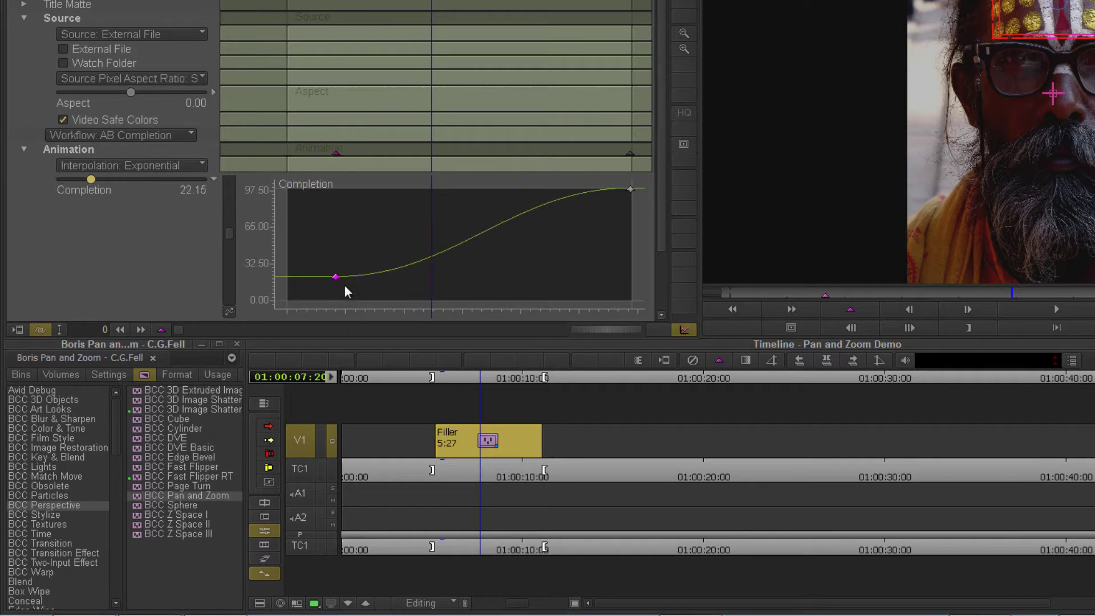
click(341, 280)
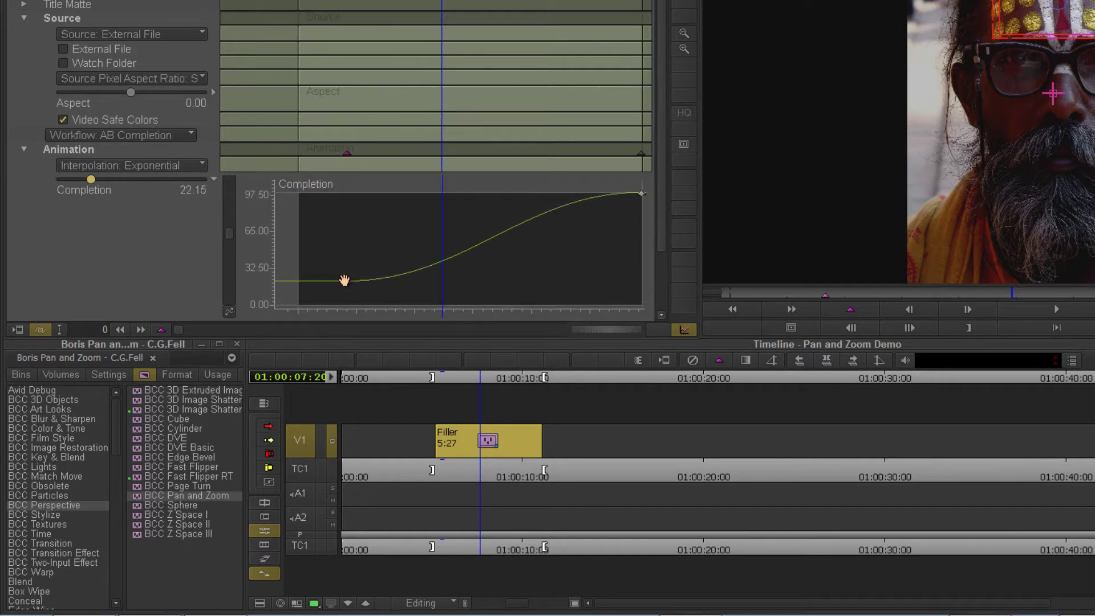
mouse_move(344, 279)
mouse_down()
mouse_move(464, 286)
mouse_move(338, 282)
mouse_up()
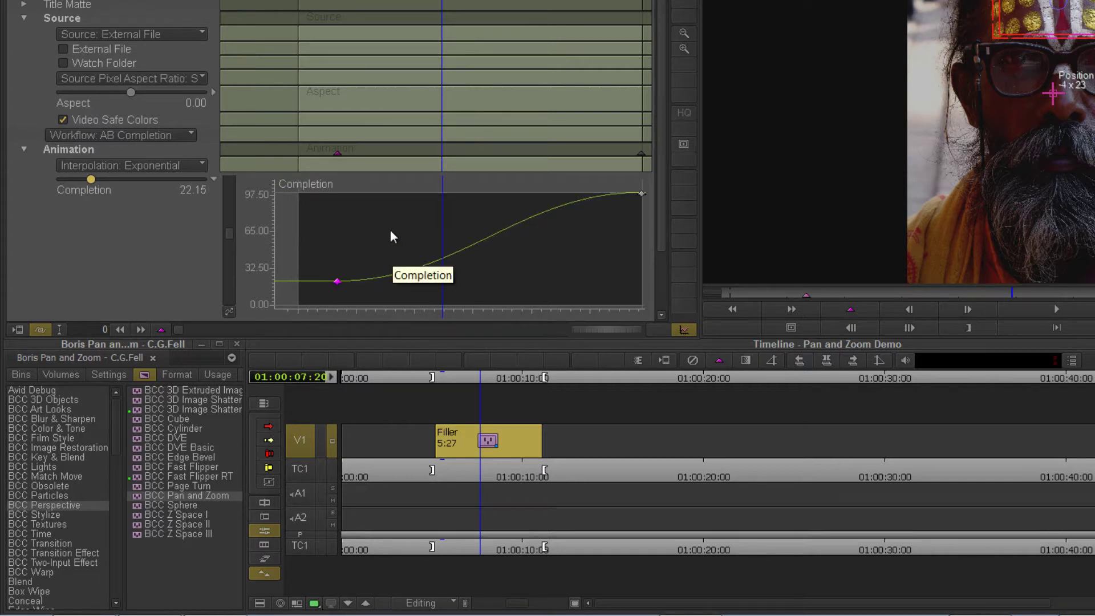
- Fit the Completion graph to the curve's height and set the first keyframe's Completion to 0
mouse_move(391, 237)
mouse_down()
mouse_move(384, 166)
mouse_move(345, 252)
mouse_move(386, 224)
mouse_move(371, 239)
mouse_up()
scroll(388, 251, down, 3)
scroll(388, 251, up, 8)
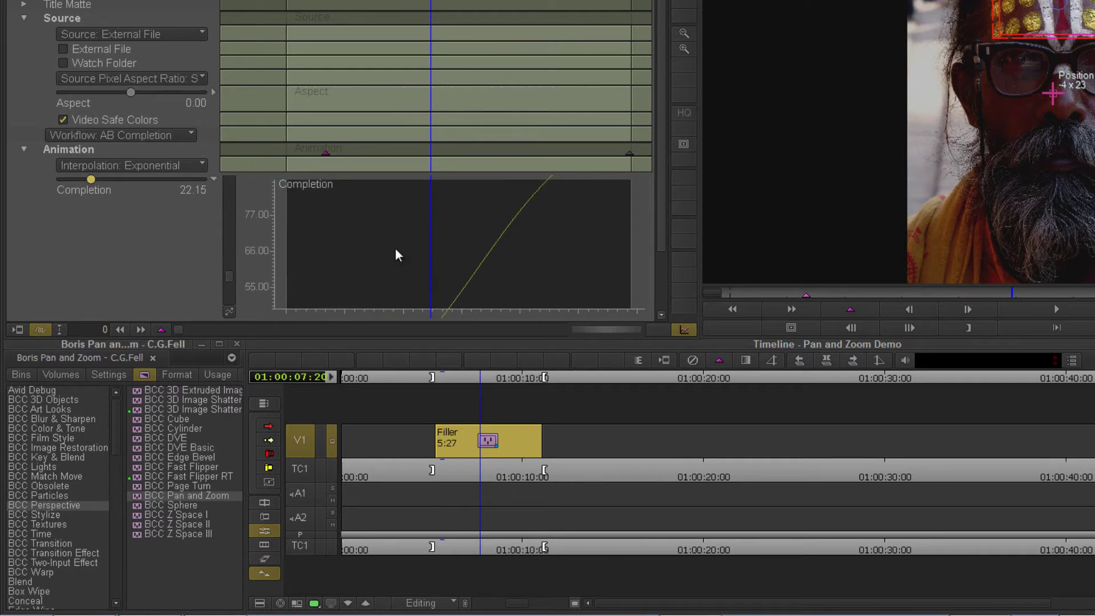
click(226, 313)
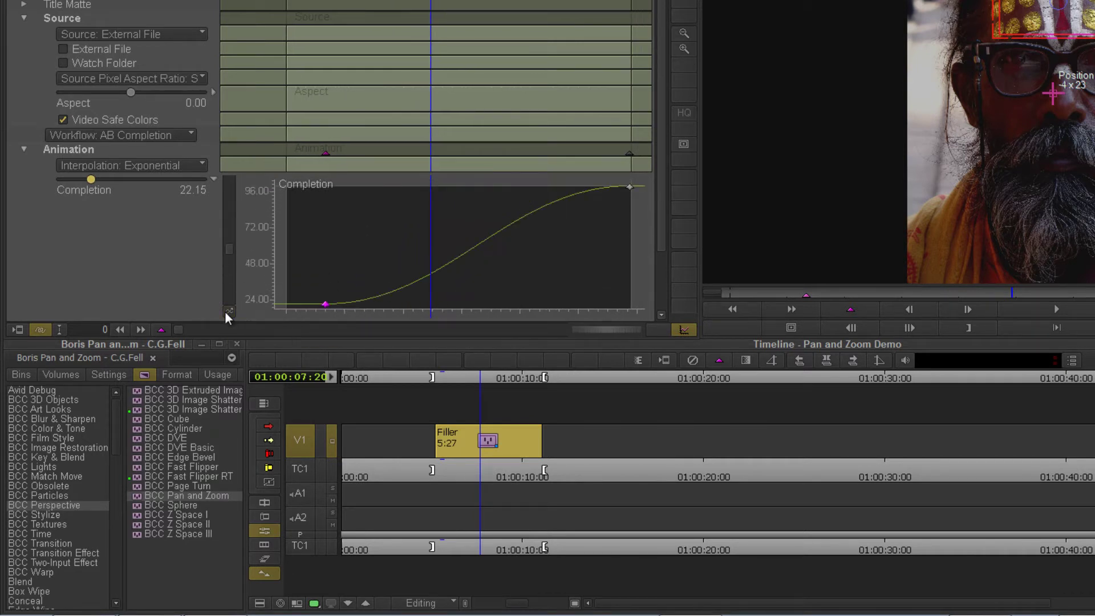
mouse_move(328, 304)
mouse_down()
mouse_move(330, 323)
mouse_move(333, 295)
mouse_up()
drag(100, 178, 60, 179)
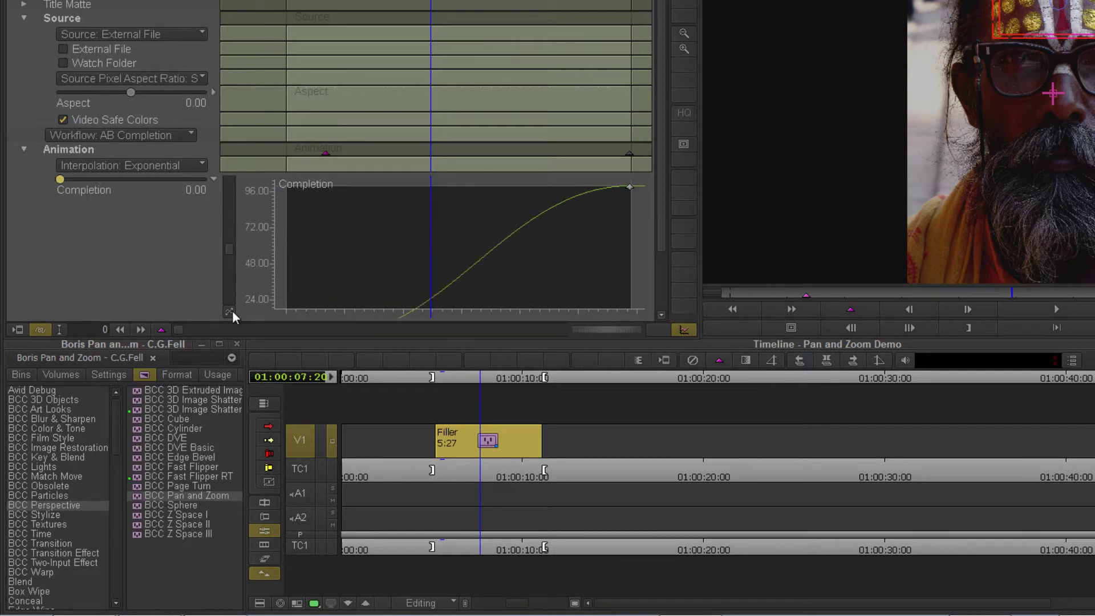
- Try aligning the last Completion keyframe to the position indicator near mid-clip, and undo the alignment
mouse_move(325, 306)
mouse_down()
mouse_move(283, 302)
mouse_move(312, 308)
mouse_move(436, 277)
mouse_up()
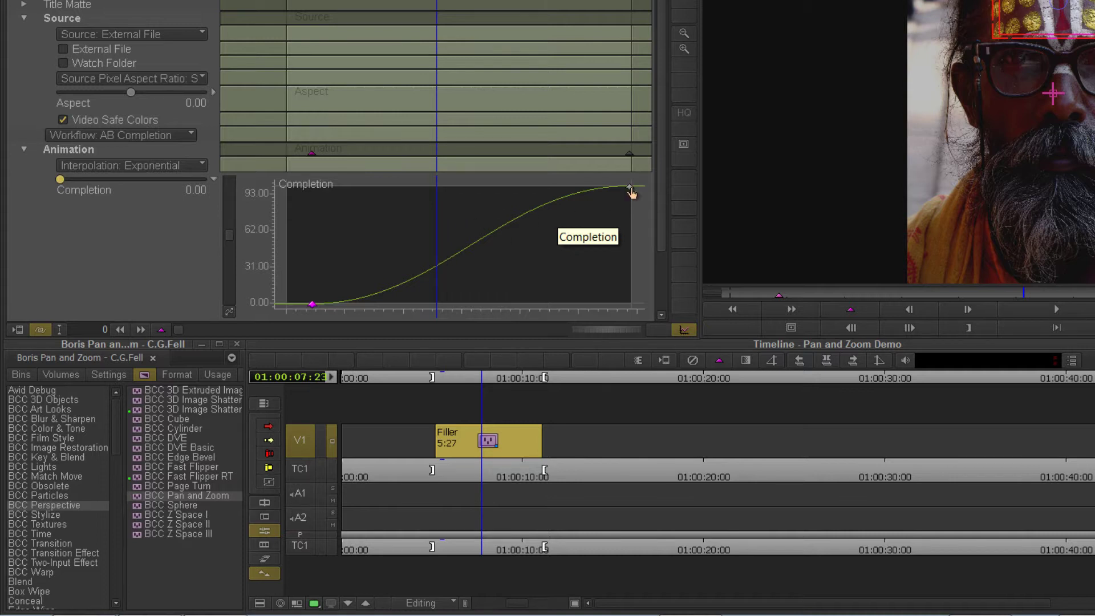
click(630, 187)
right_click(450, 234)
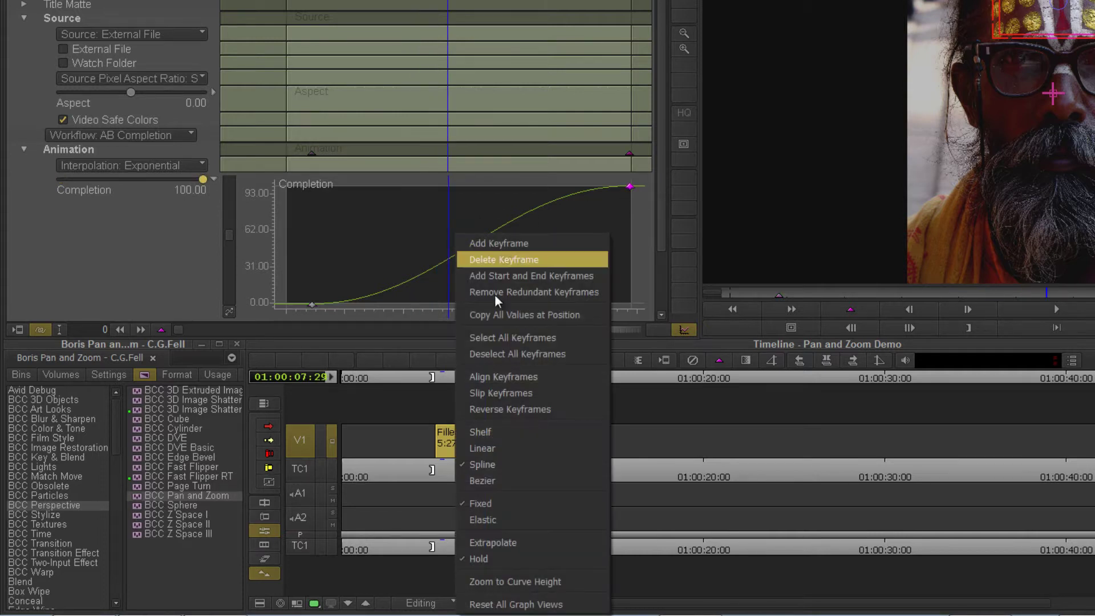
click(532, 377)
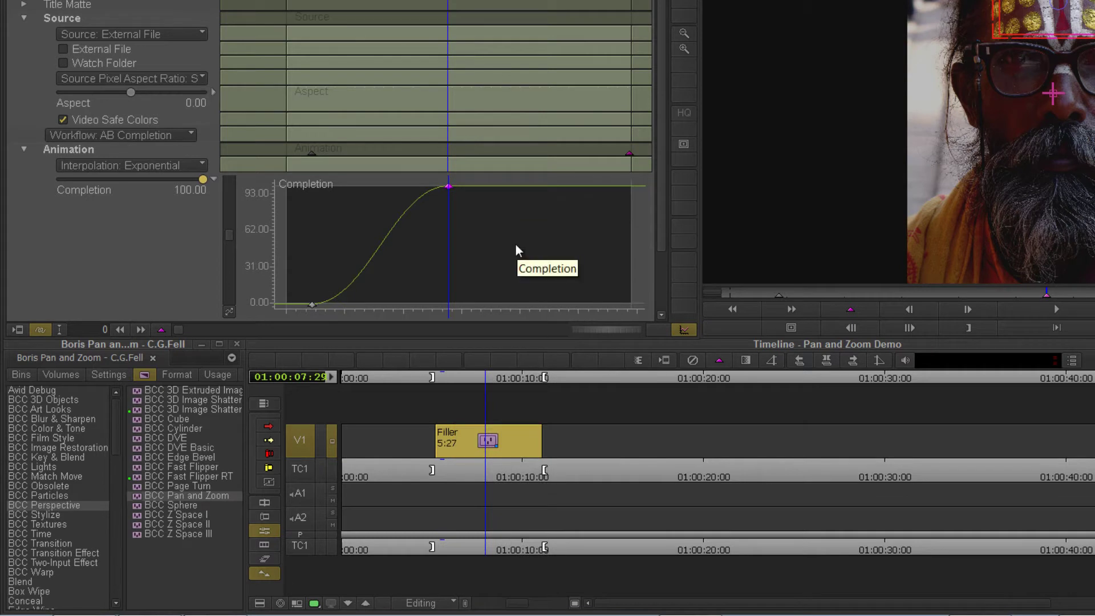
key(ctrl+z)
- Turn on Set Position To Keyframe, jump between the first and last Completion keyframes, and turn the option off again
right_click(164, 331)
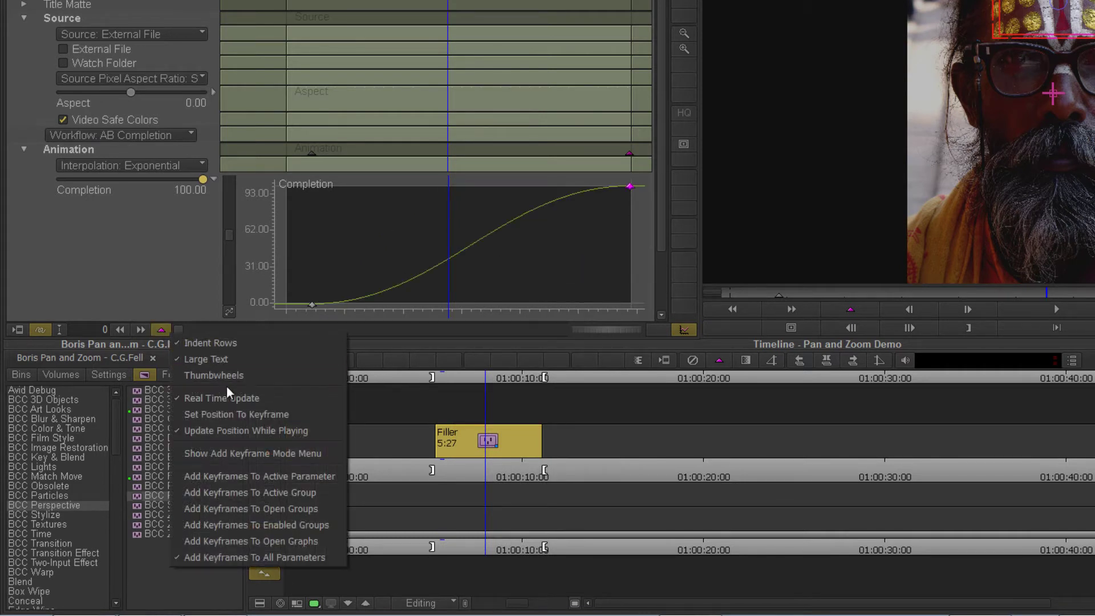
click(244, 413)
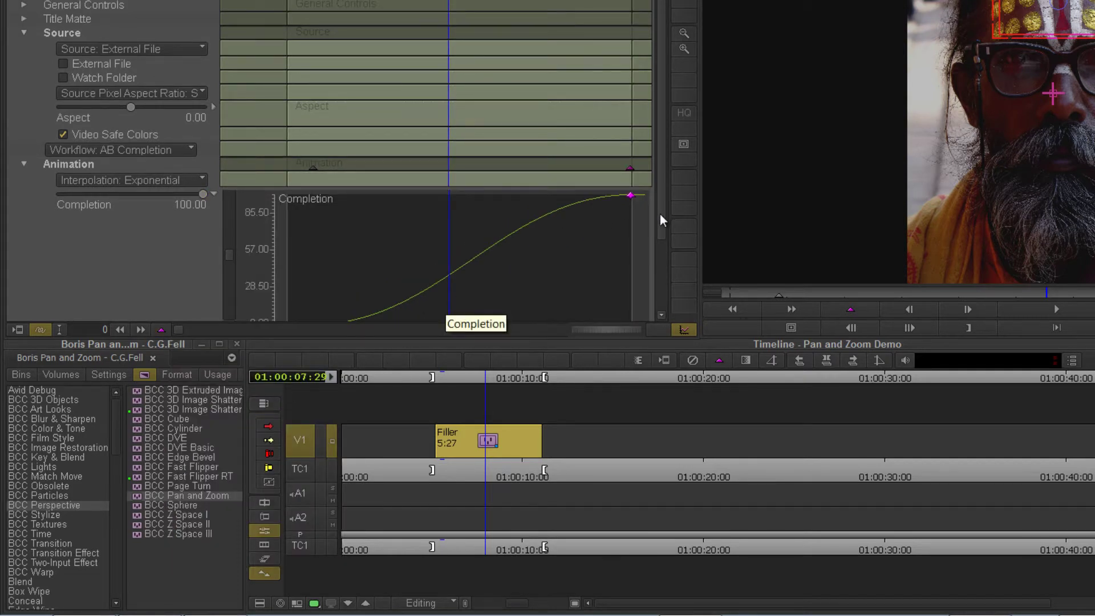
drag(660, 214, 663, 242)
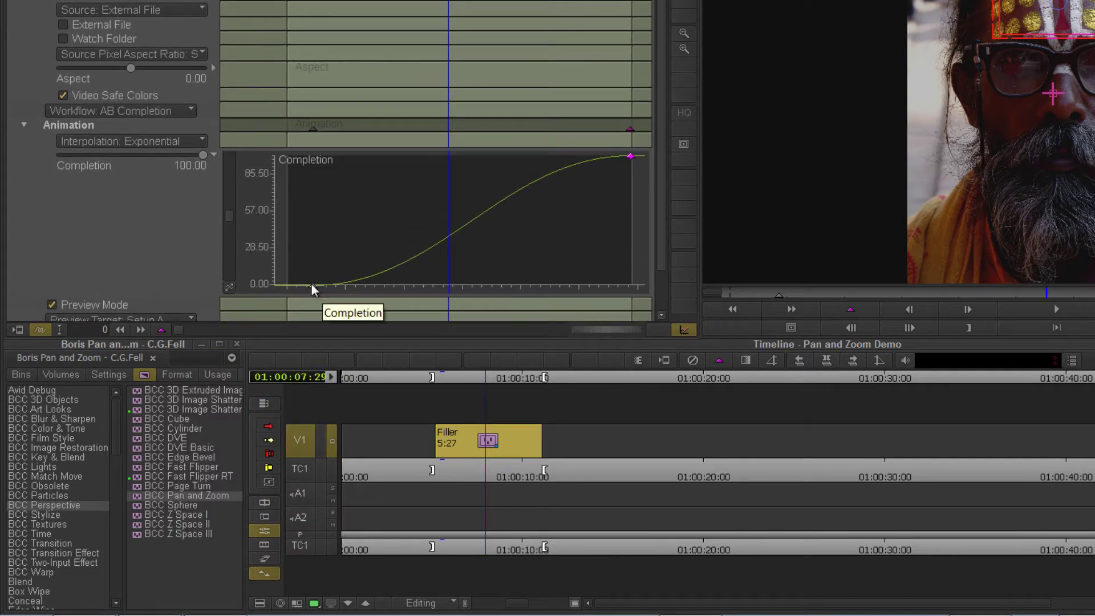
click(312, 284)
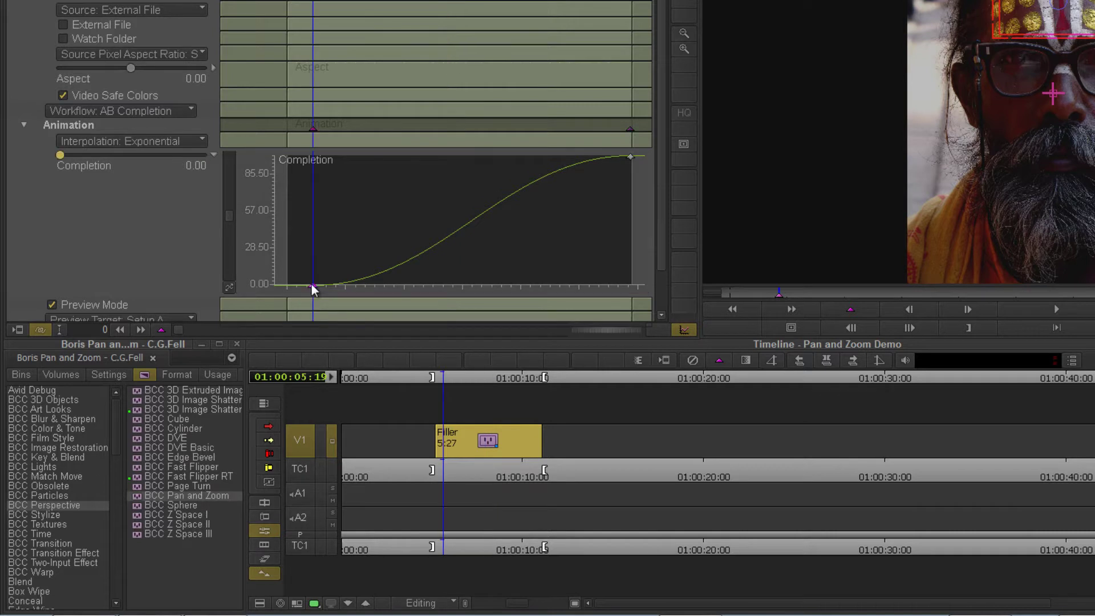
click(631, 157)
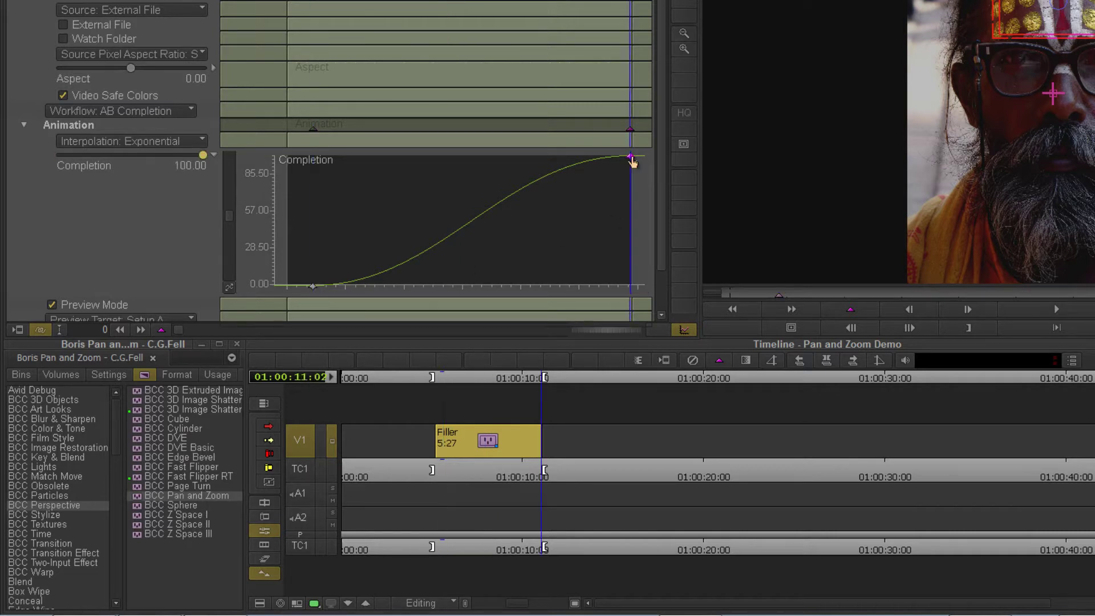
click(314, 284)
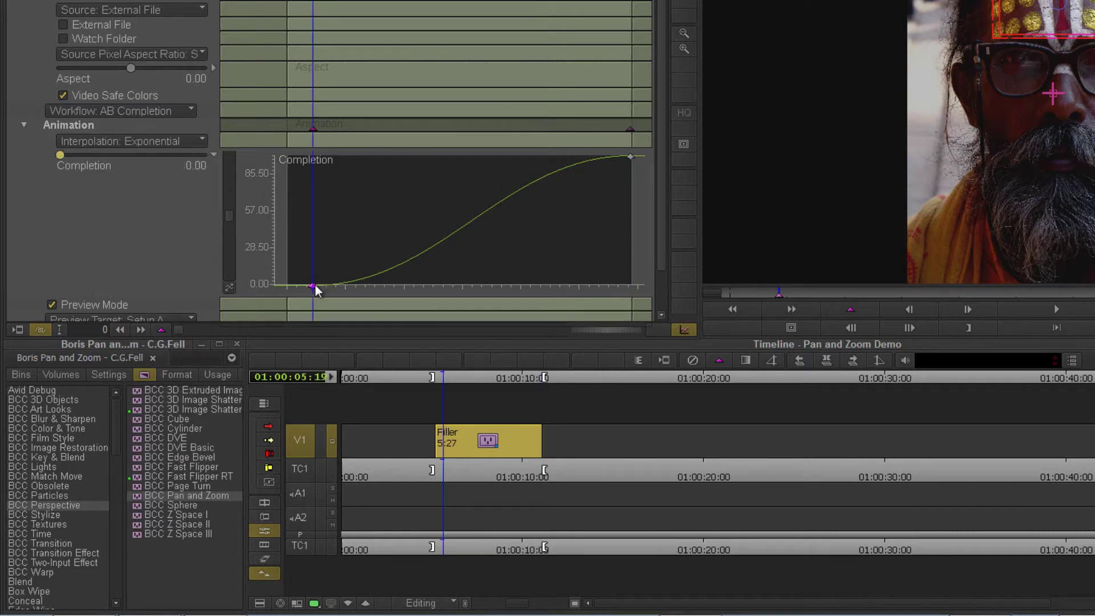
right_click(159, 332)
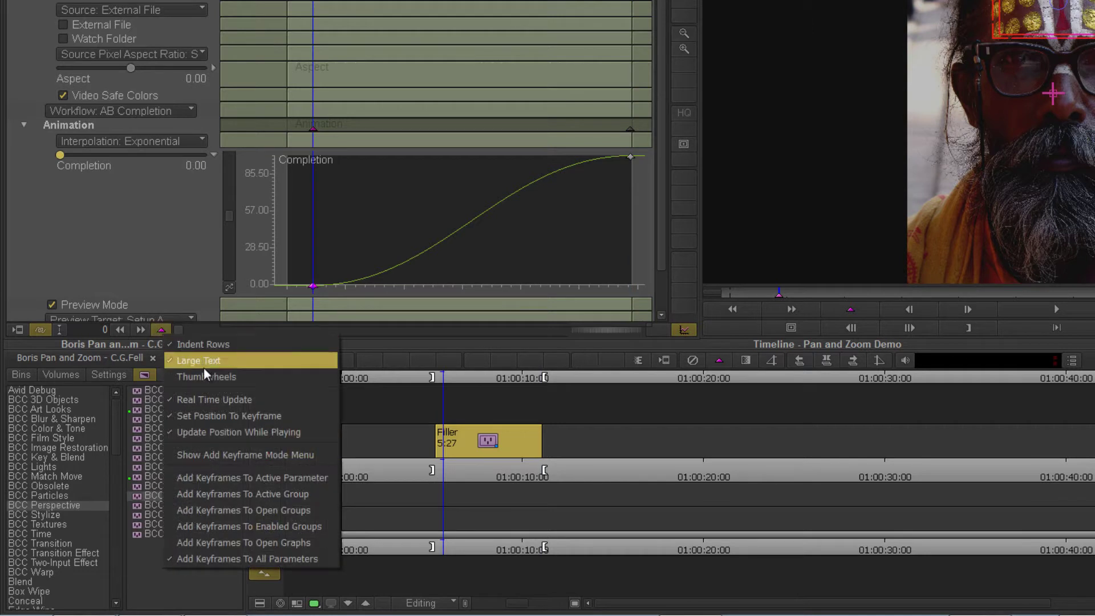
click(224, 416)
- Park the position indicator at 01:00:08:16 and align the last Completion keyframe to it
click(437, 264)
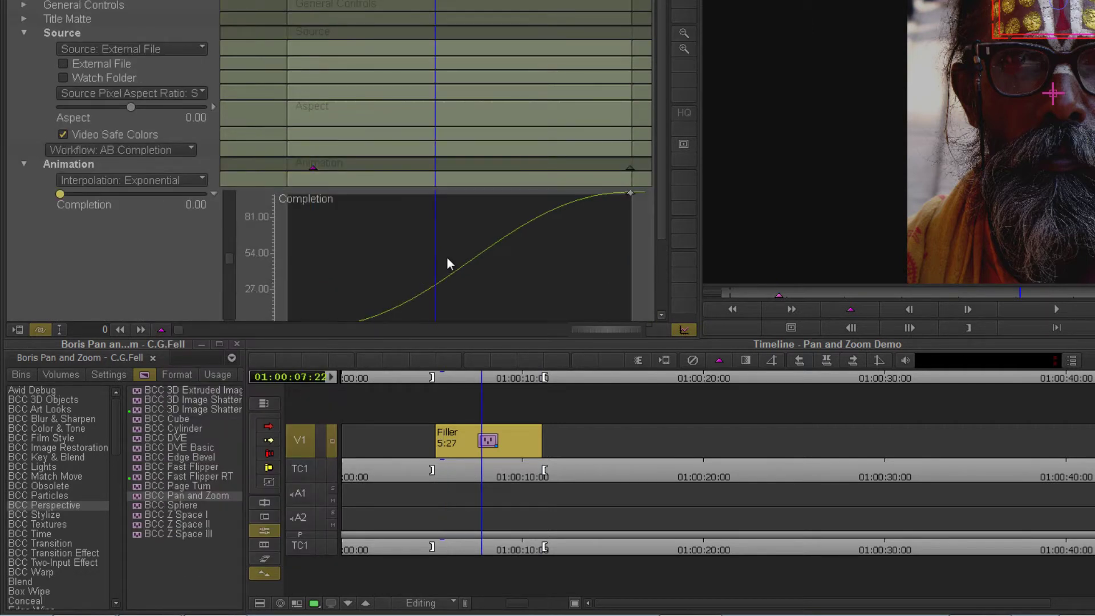
drag(659, 183, 543, 218)
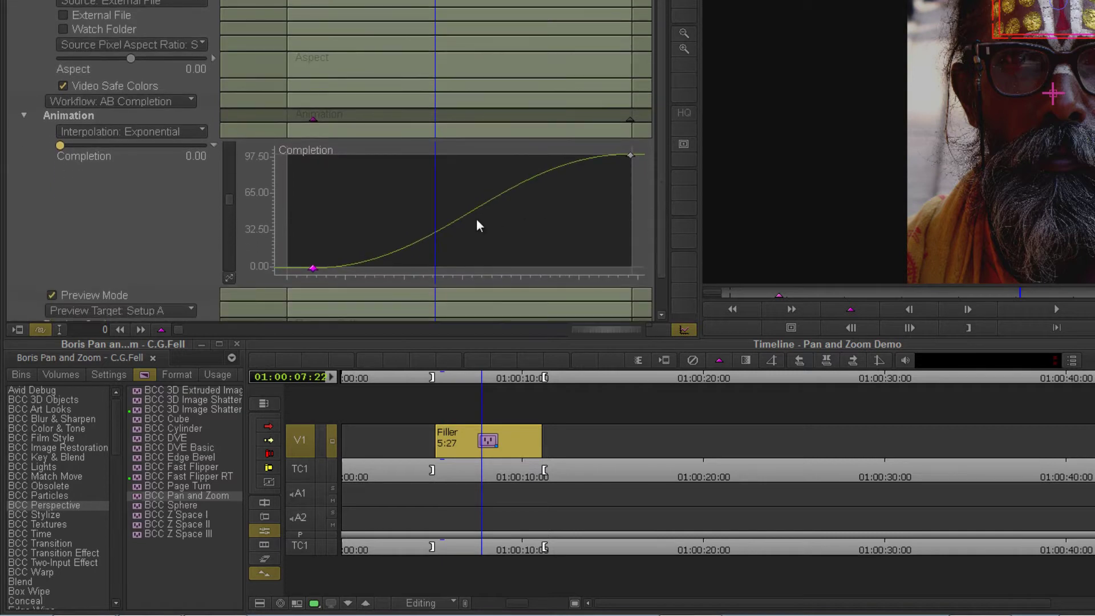
drag(477, 218, 484, 224)
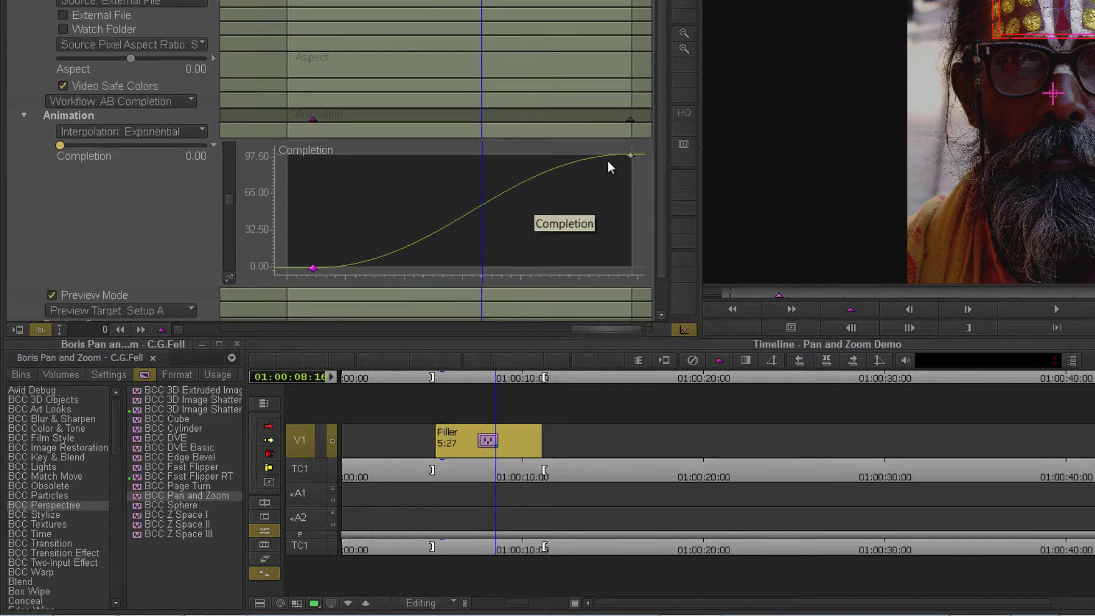
click(630, 155)
right_click(543, 194)
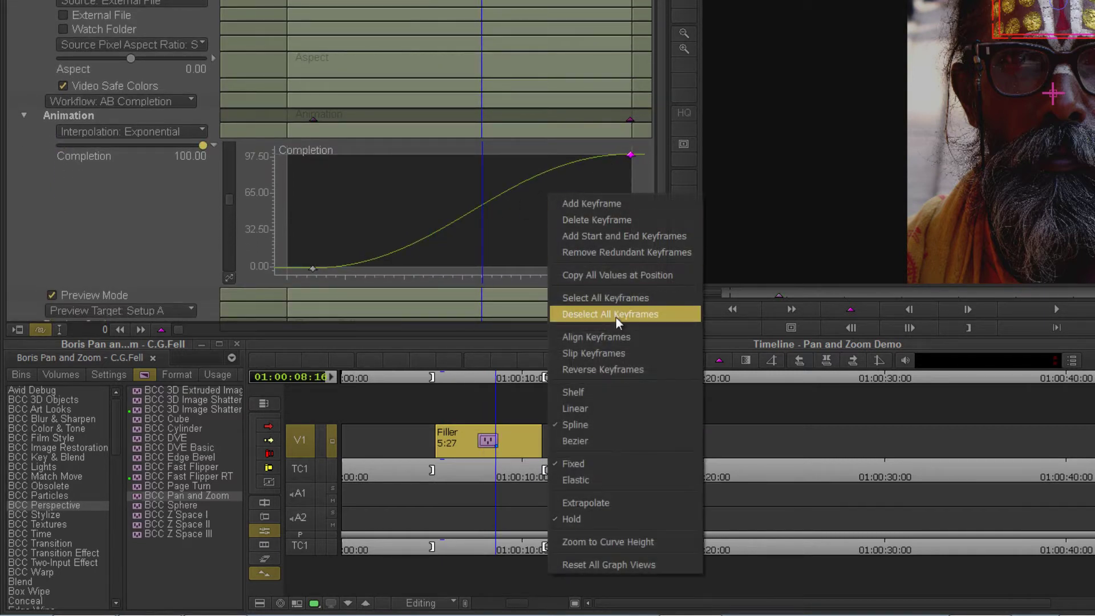
click(612, 336)
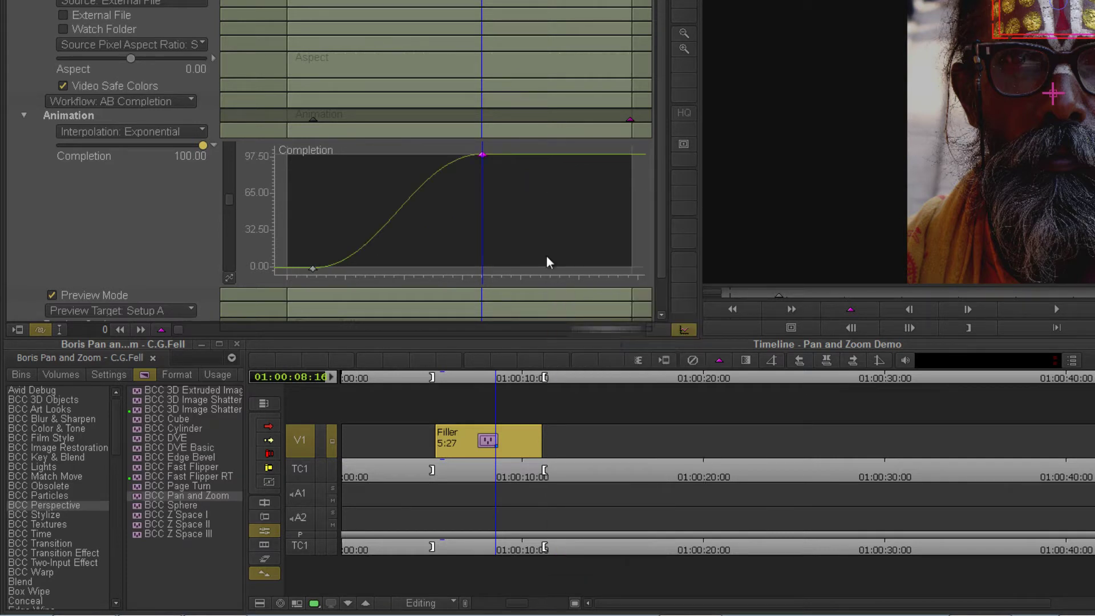
- Shift both Completion keyframes slightly later, and slip them together so the first one sits at 01:00:08:15
click(317, 271)
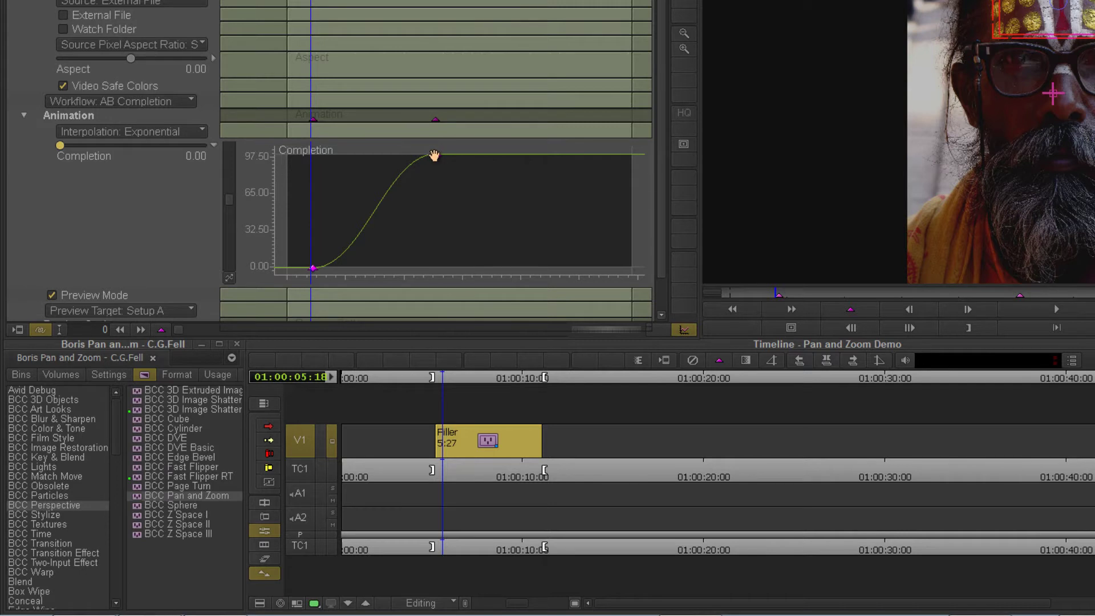
mouse_move(436, 156)
mouse_down()
mouse_move(474, 153)
mouse_move(442, 155)
mouse_up()
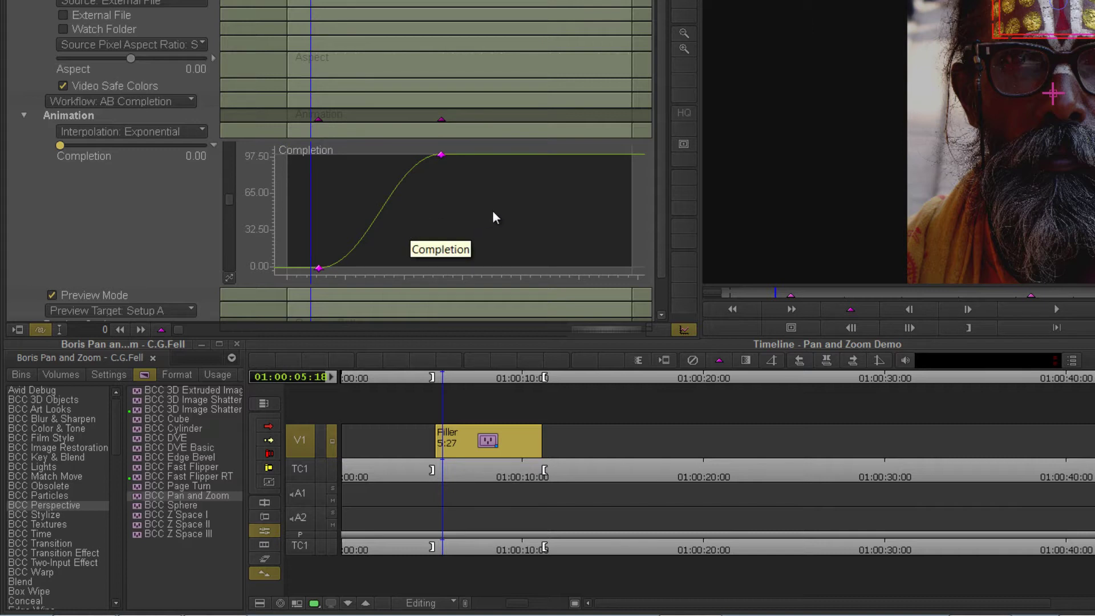
click(480, 219)
right_click(481, 217)
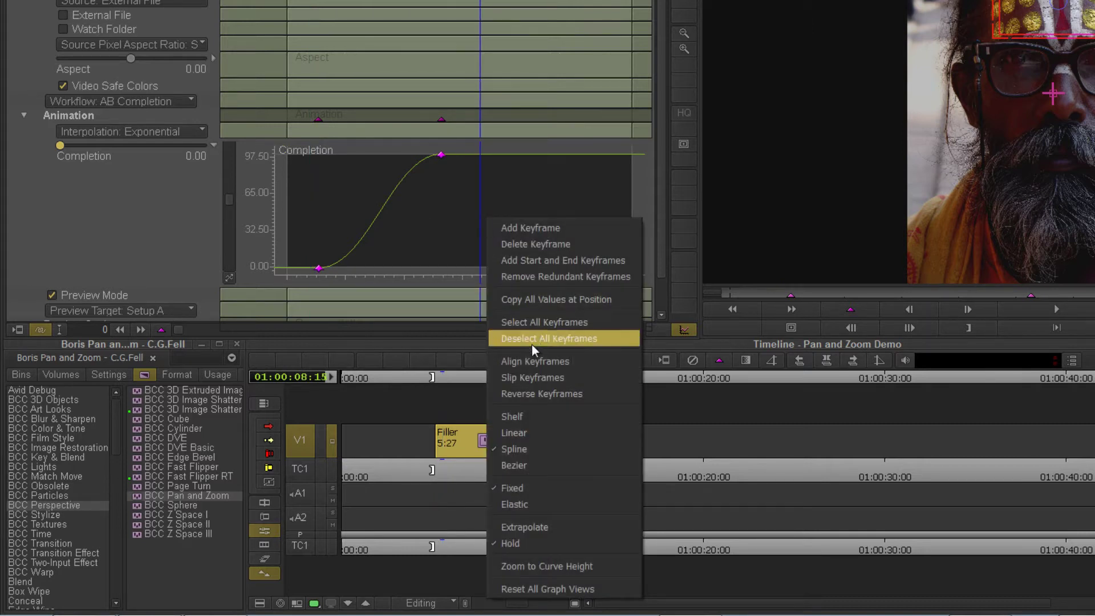
click(532, 372)
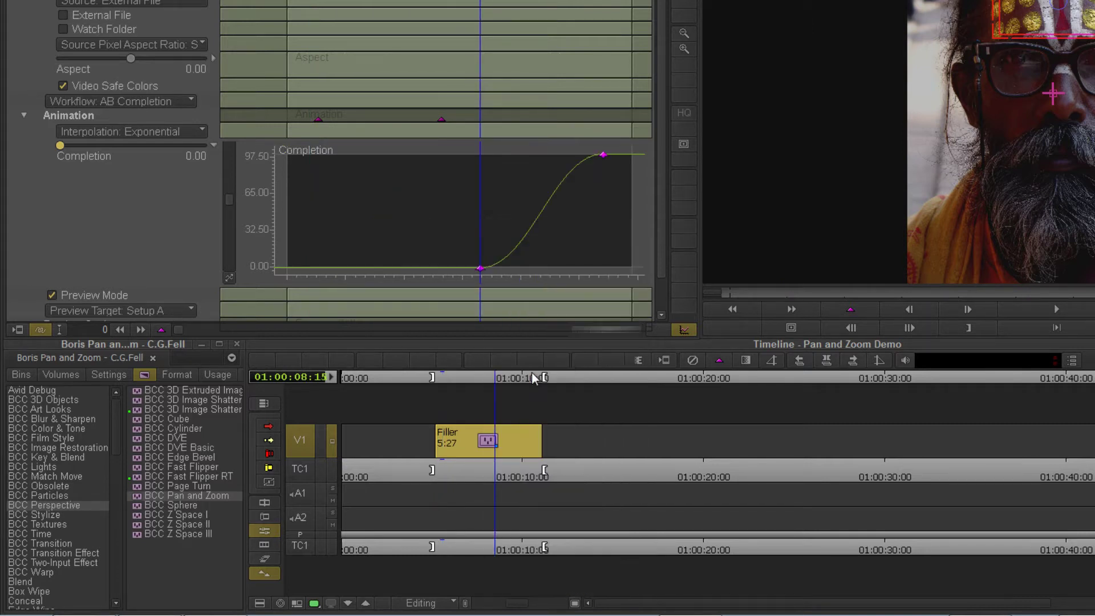
- Select only the first Completion keyframe and slip it back to 01:00:05:21
click(337, 228)
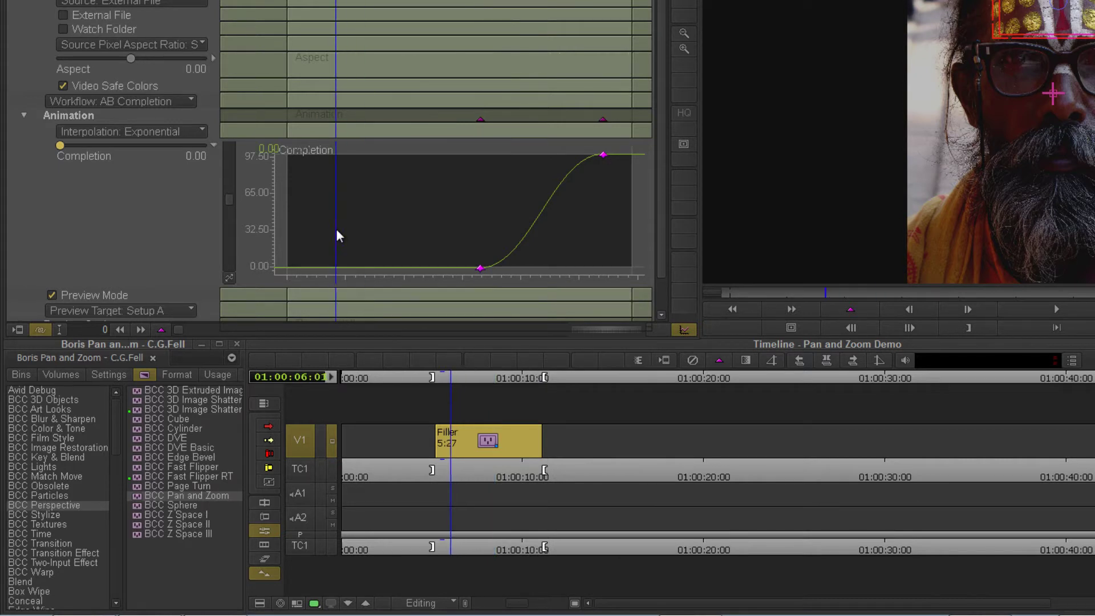
right_click(355, 217)
click(528, 205)
click(481, 277)
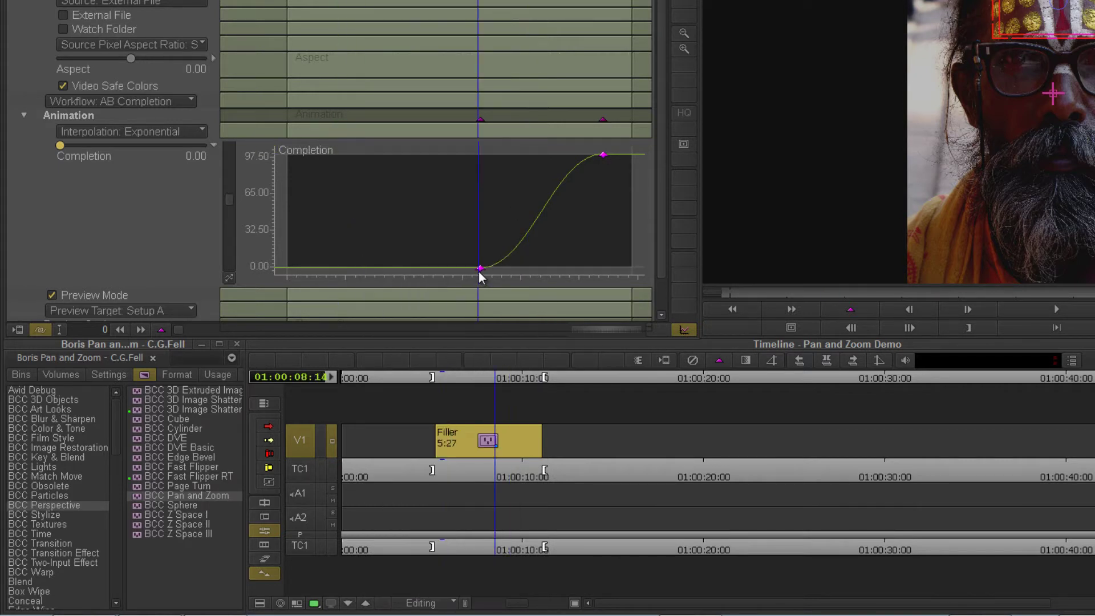
click(336, 242)
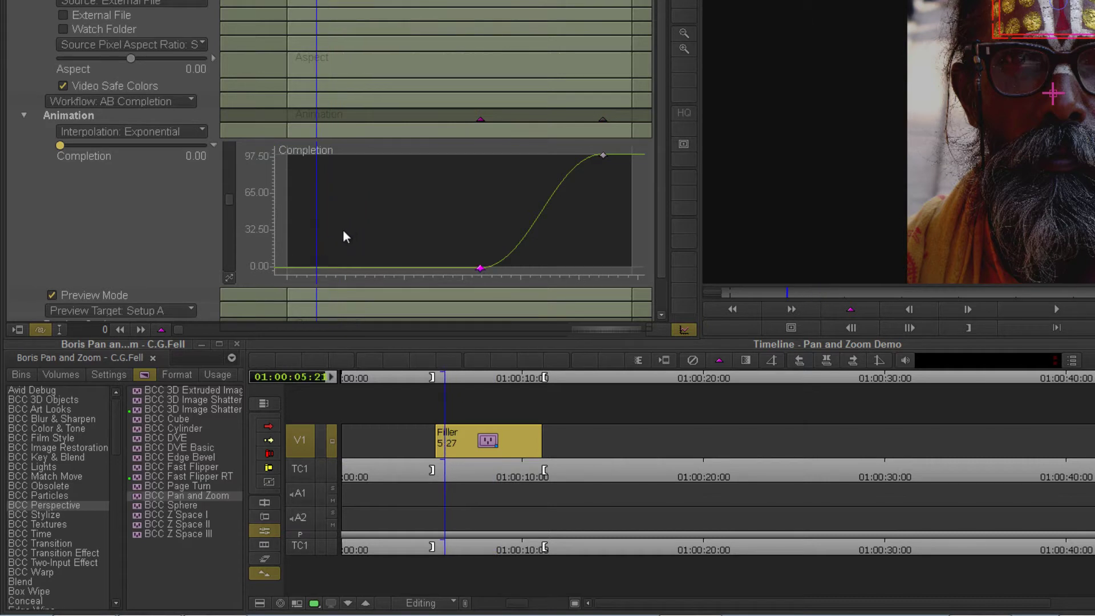
right_click(353, 220)
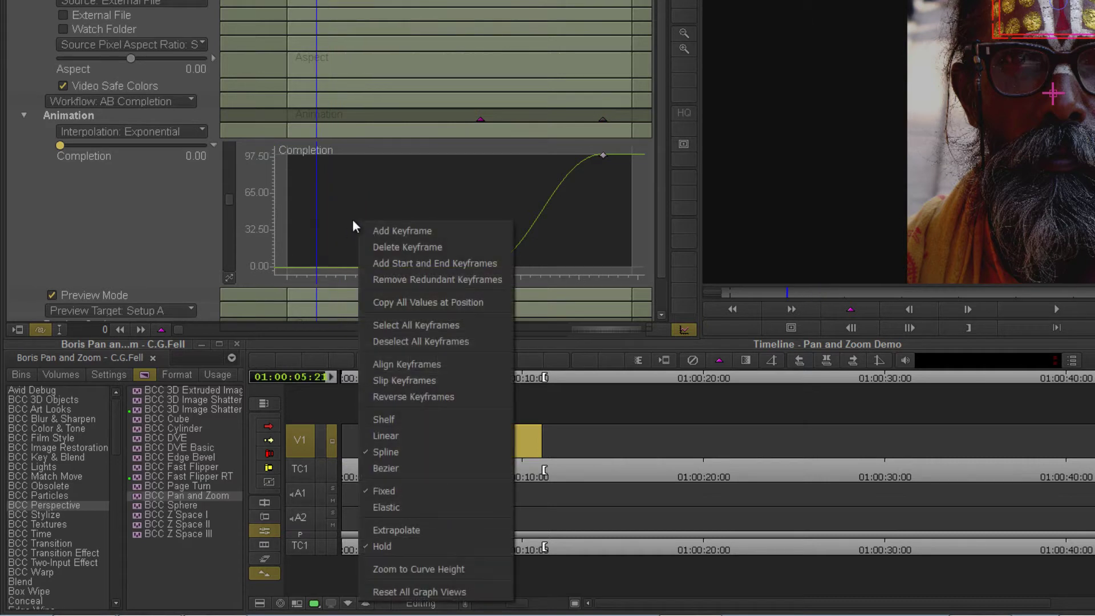
click(418, 381)
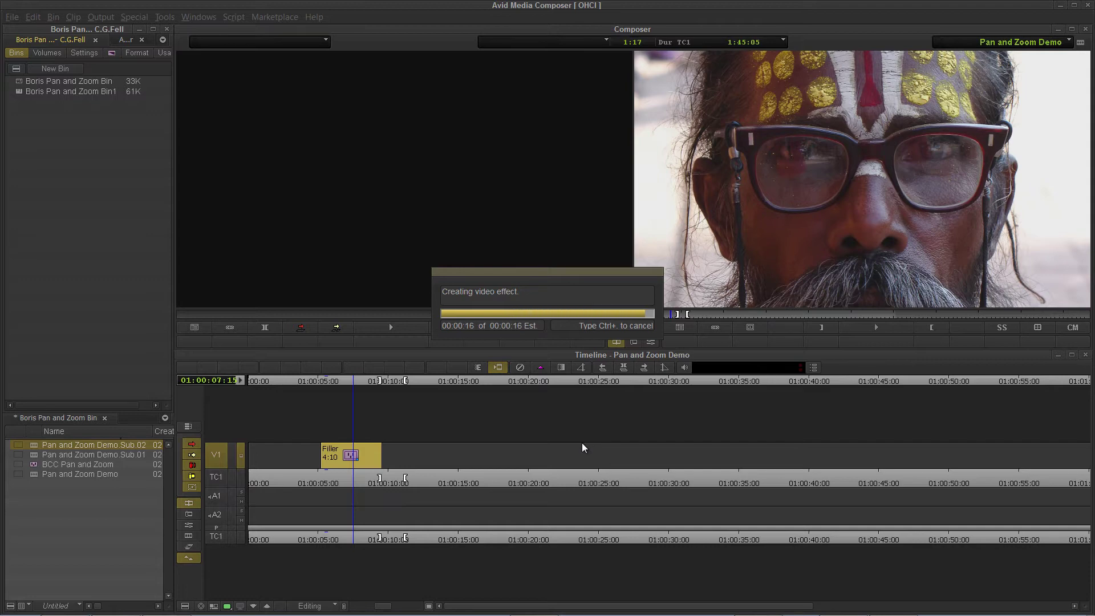
- Try extending the clip's end to a length of 14:05 and scrub through it to check the keyframe timing
click(324, 479)
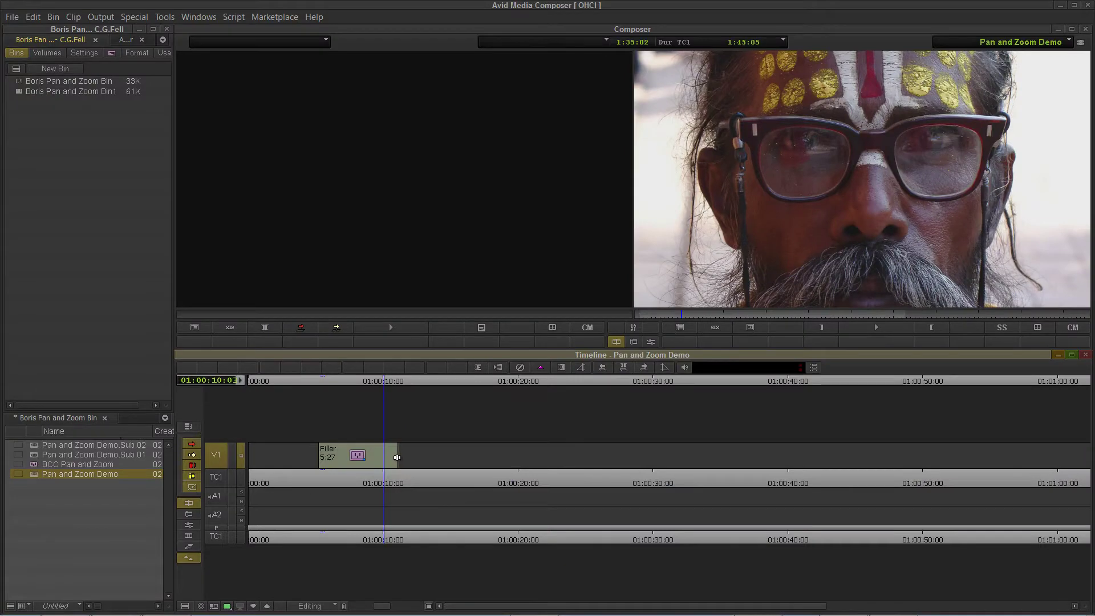
click(397, 458)
drag(509, 462, 509, 462)
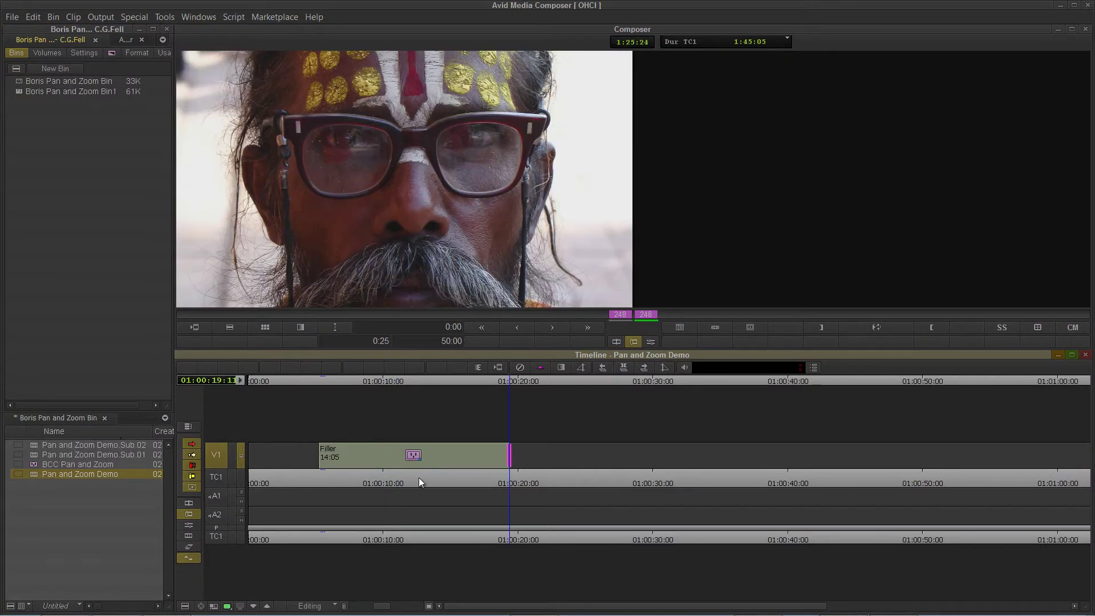
drag(329, 482, 372, 491)
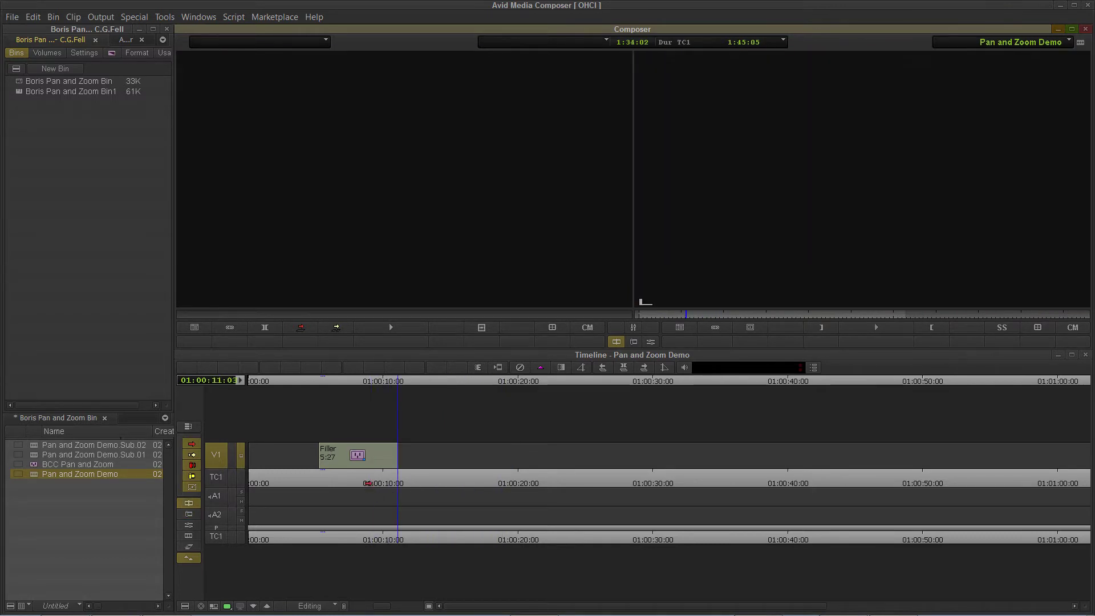
- Reopen the Effect Editor for the clip and switch the Completion keyframes to Elastic
click(372, 474)
key(shift+F10)
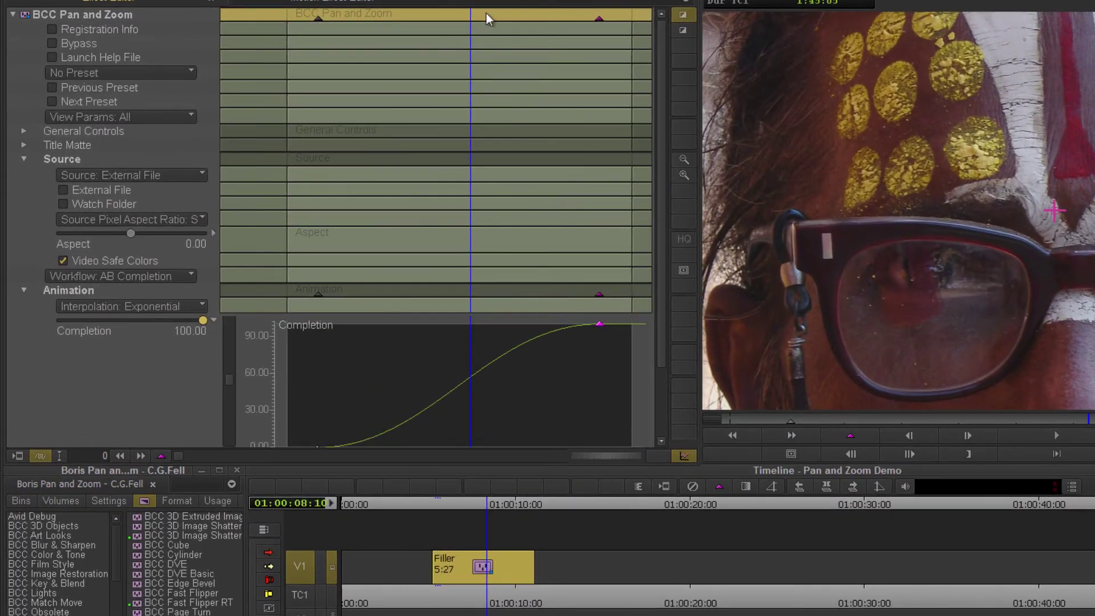
right_click(395, 53)
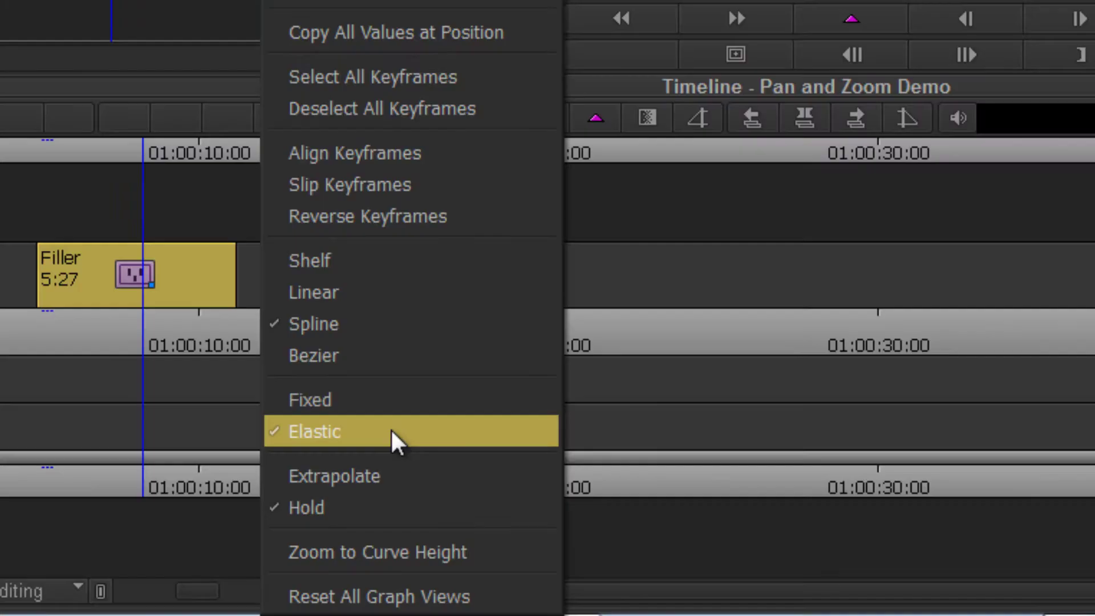
click(548, 292)
- Extend the clip's end to a length of 14:19 and park the position indicator at 01:00:10:17
click(381, 489)
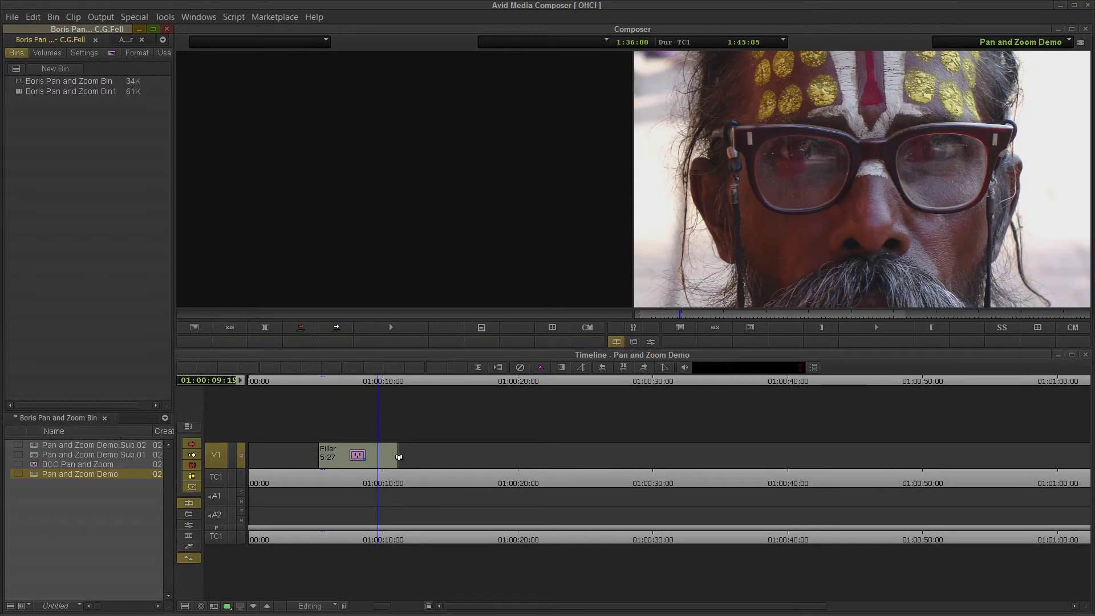
drag(399, 457, 517, 457)
click(390, 484)
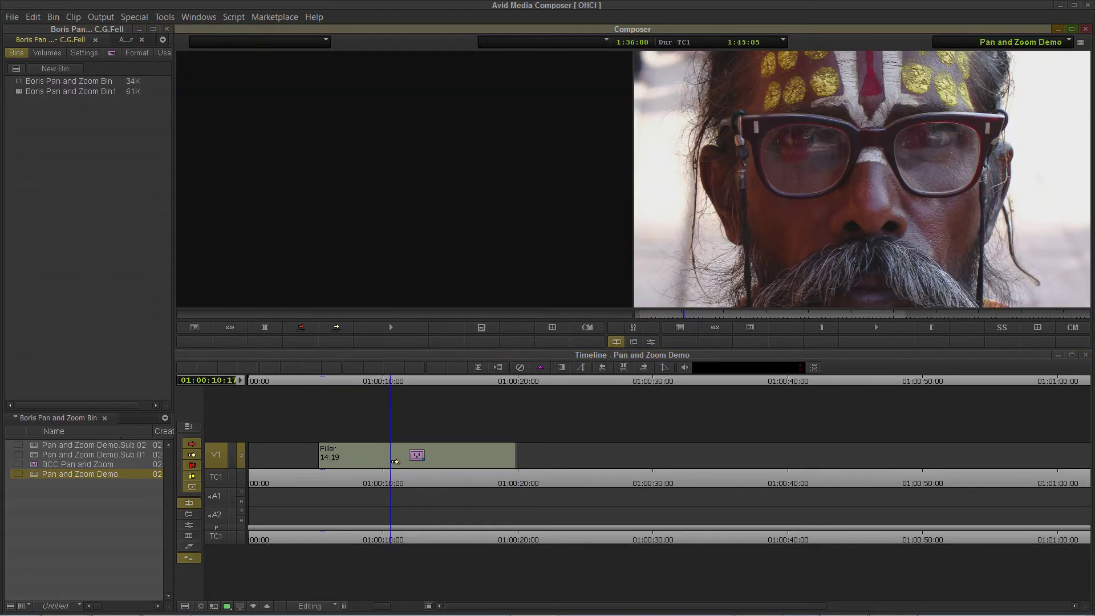
- Reopen the Effect Editor on the lengthened clip and examine the keyframe positions on the Completion curve
key(shift+F8)
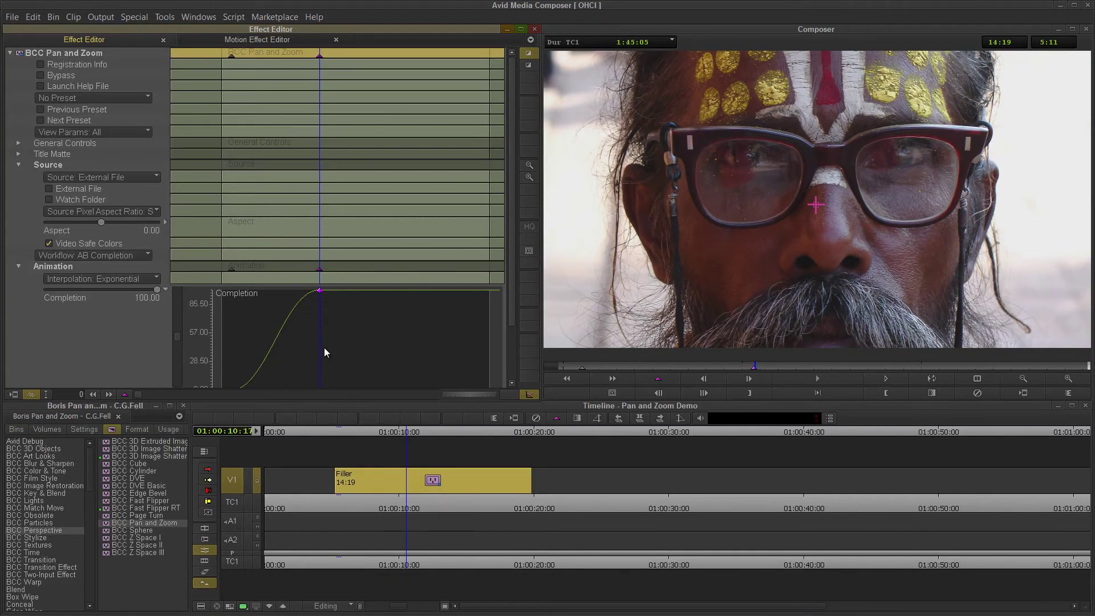
drag(324, 352, 272, 344)
scroll(342, 215, down, 3)
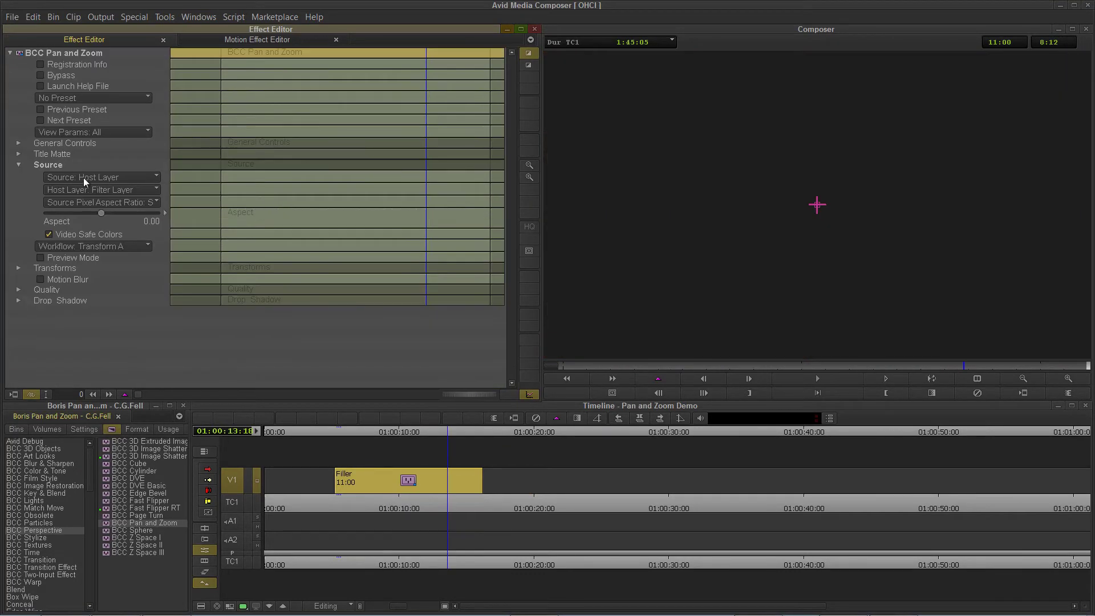
- Load zoom_twist.JPG as the effect's external file source and turn on Preview Mode
click(84, 177)
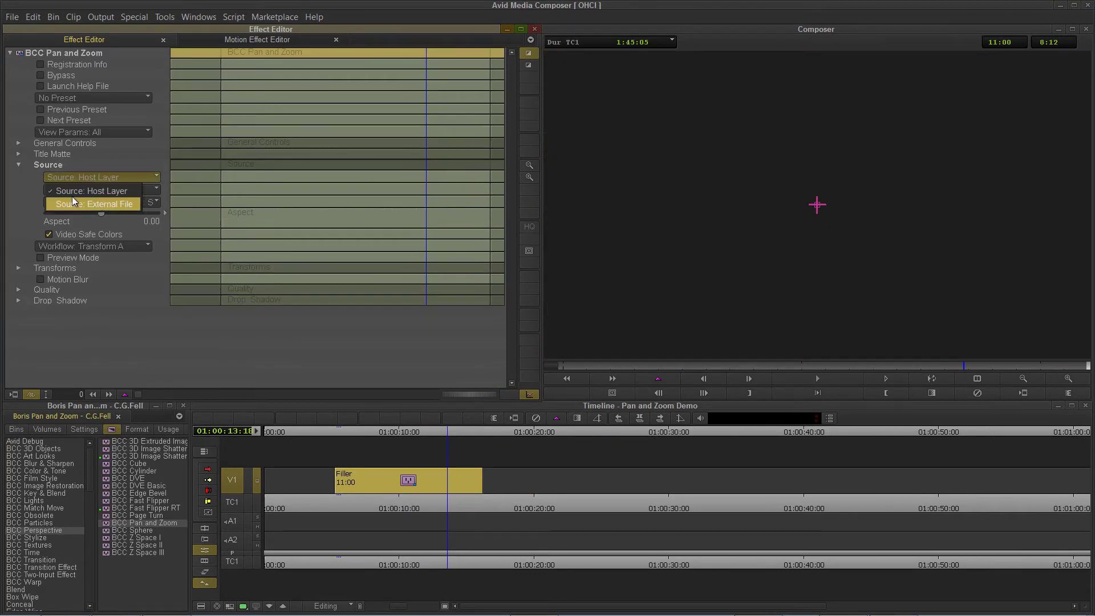
click(72, 197)
click(46, 190)
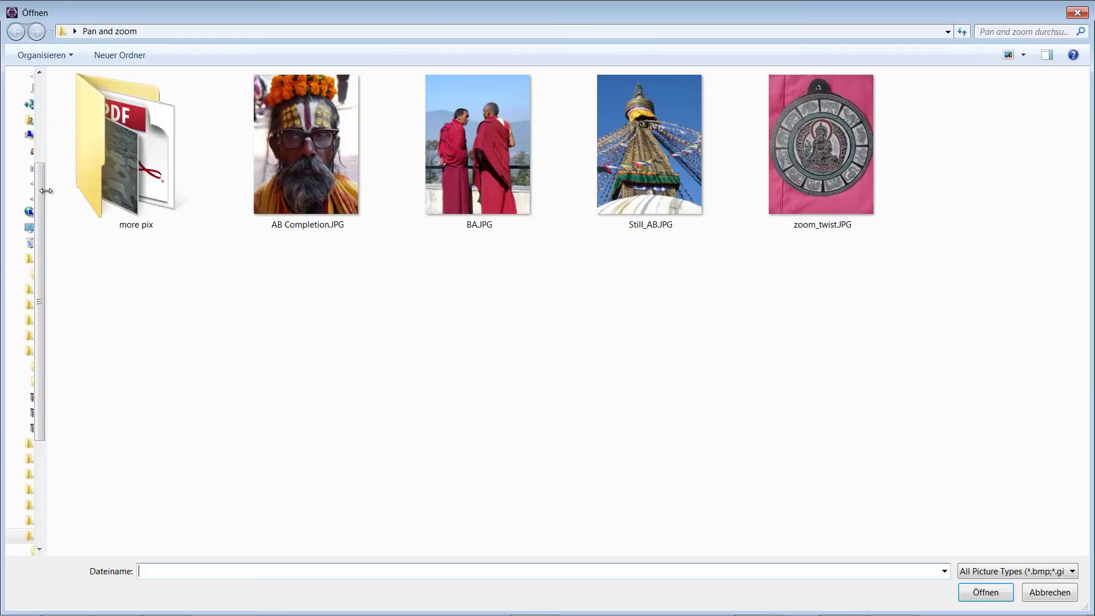
double_click(821, 137)
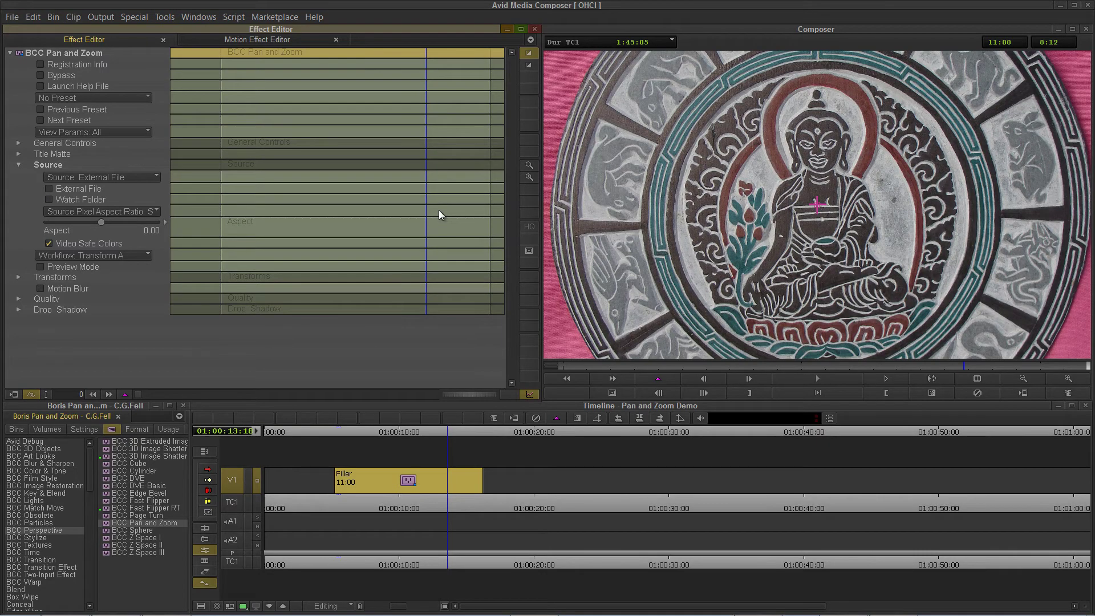
click(52, 268)
- Frame the Buddha's lower body with a 984 x 554 sample area and add a keyframe at 0:11
click(933, 270)
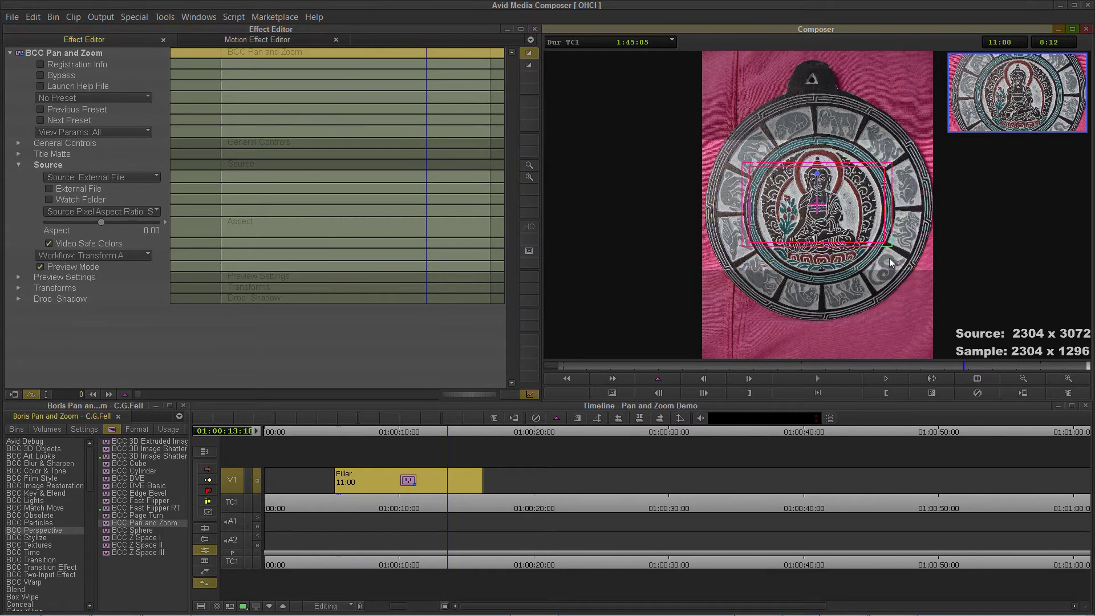
drag(890, 259, 834, 258)
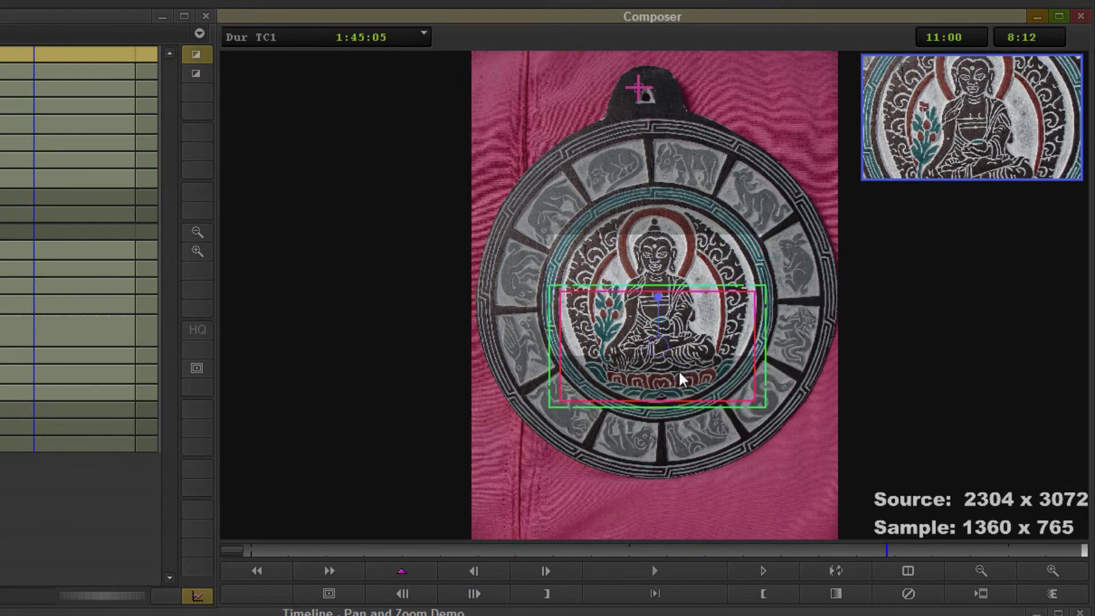
scroll(679, 376, up, 5)
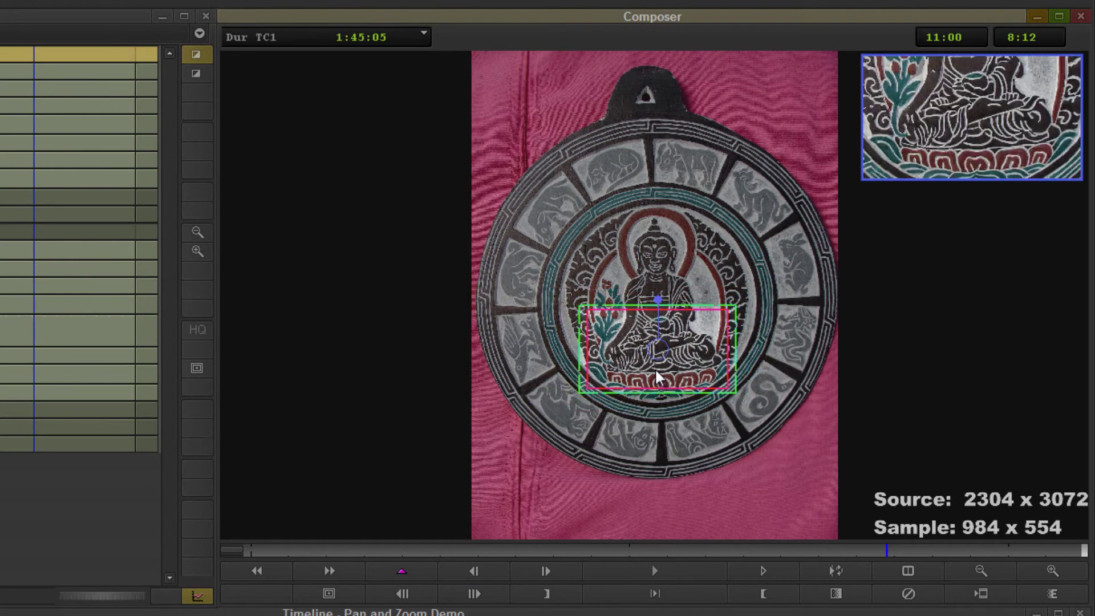
drag(659, 378, 661, 366)
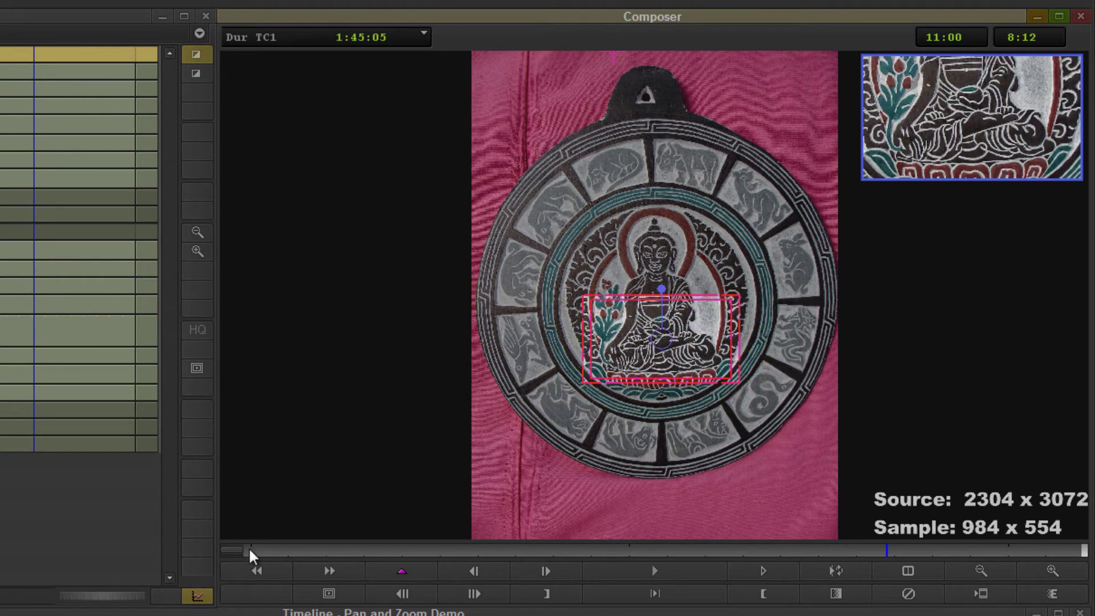
drag(253, 556, 280, 556)
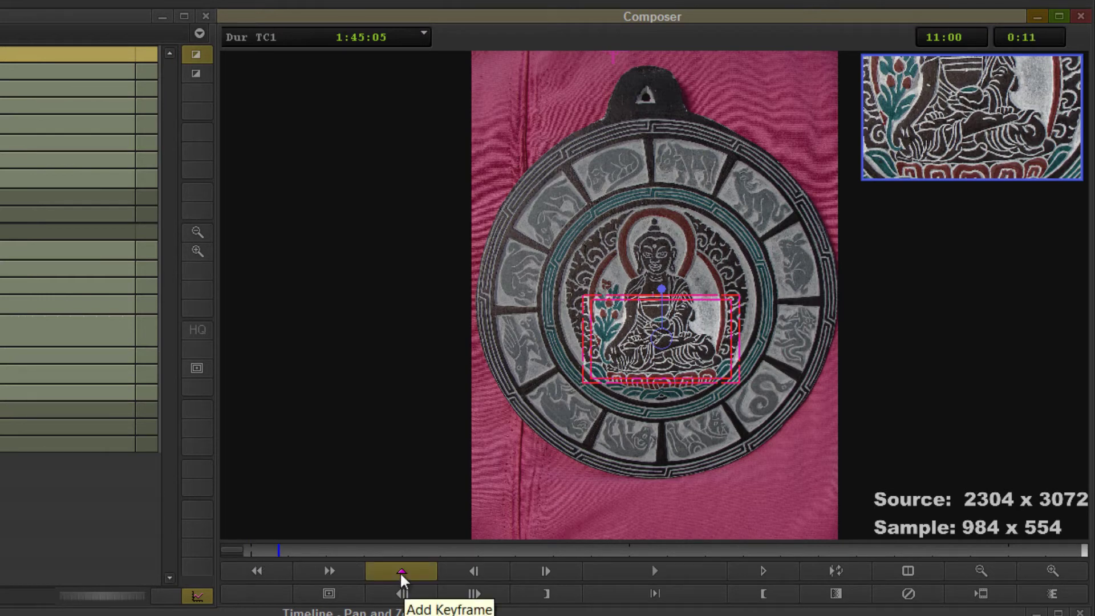
click(402, 577)
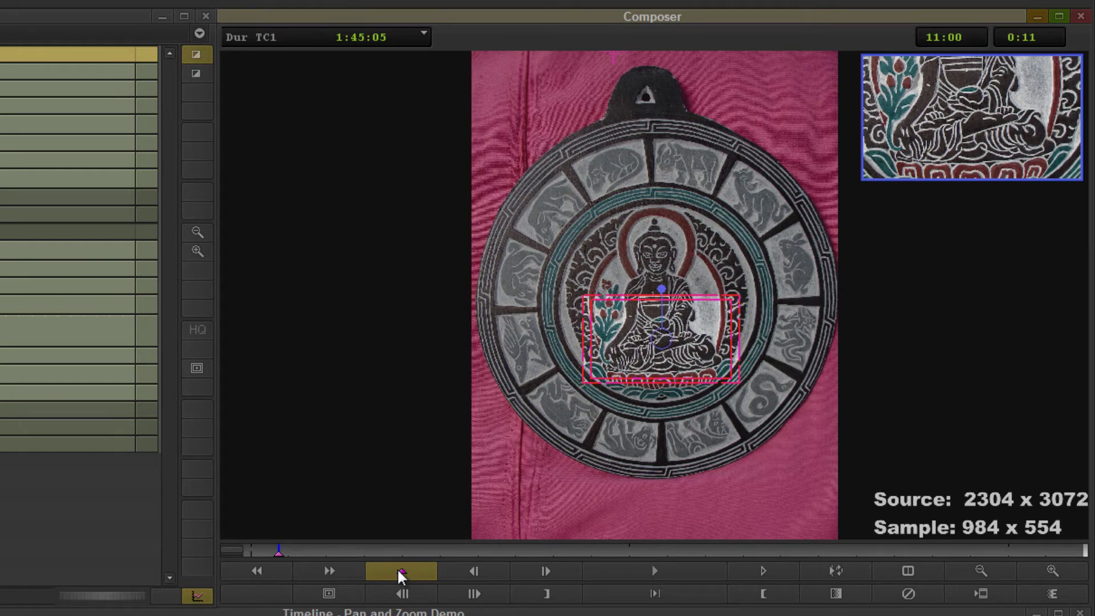
- Add a keyframe at 1:11 and tighten the frame to a 586 x 330 sample around the Buddha's hands
text(10)
key(Return)
click(403, 572)
drag(742, 383, 712, 384)
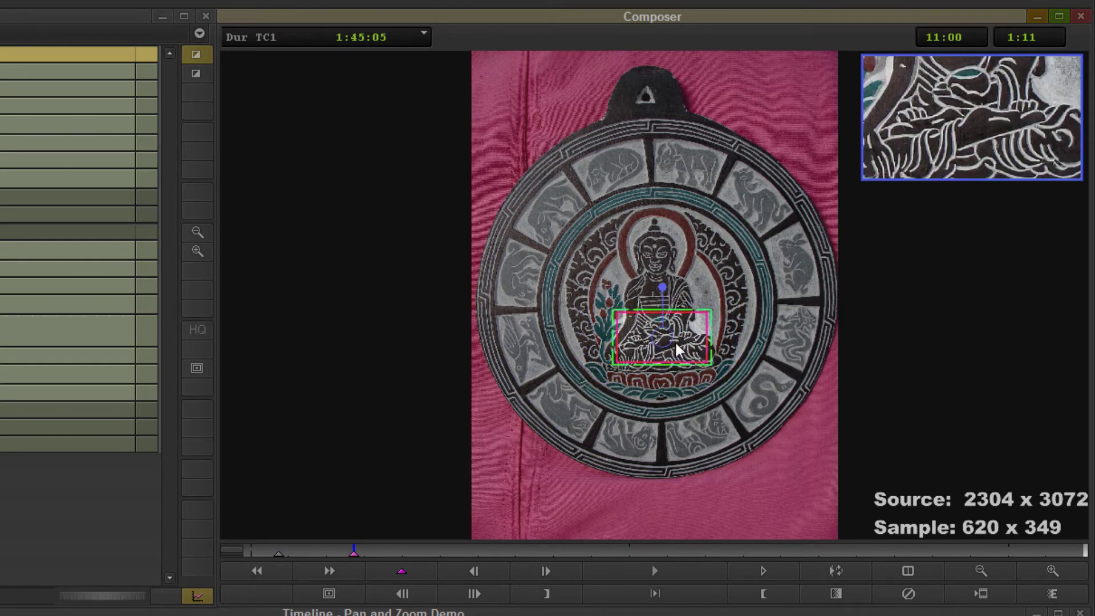
mouse_move(673, 342)
mouse_down()
mouse_move(662, 331)
mouse_move(676, 341)
mouse_up()
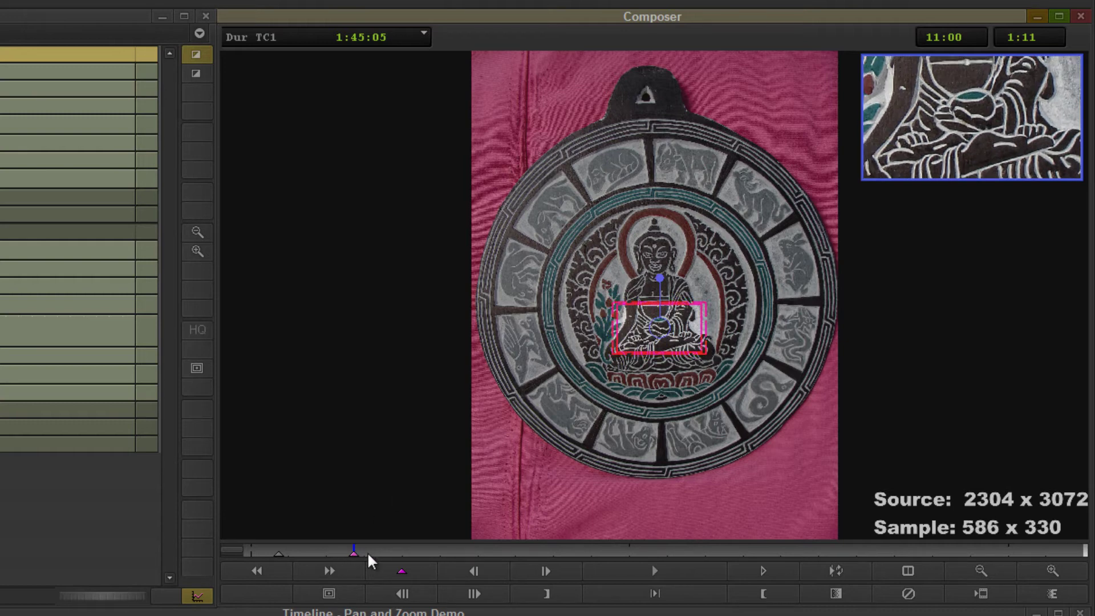
- Add keyframes at 1:16 and 3:16 and, at the second, frame the Buddha's face with a sample of about 743 x 418
click(367, 554)
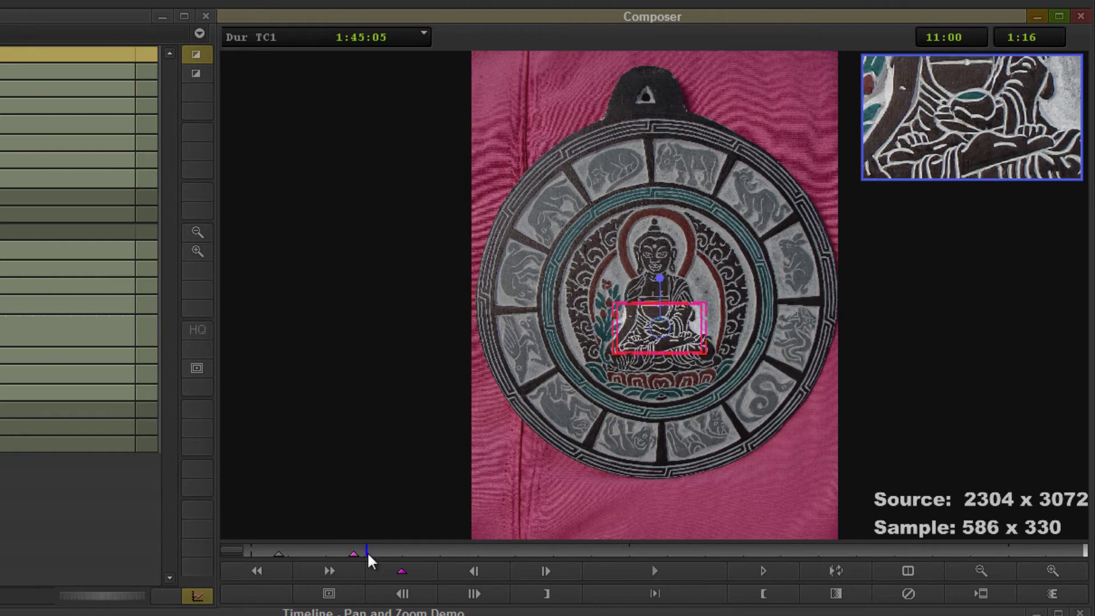
click(403, 575)
text(+200)
key(Return)
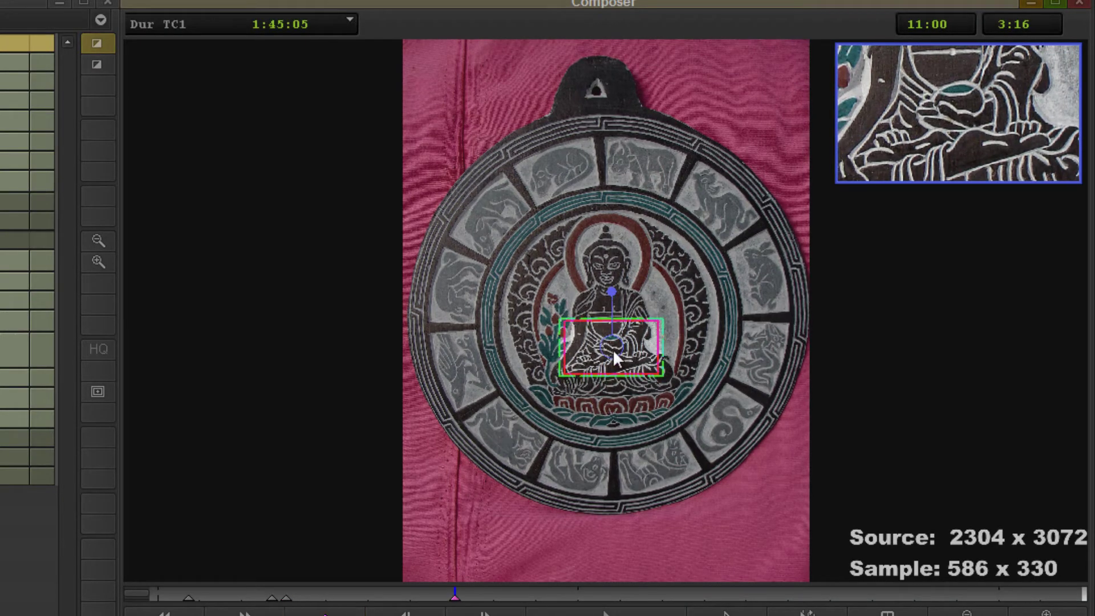
drag(613, 350, 611, 272)
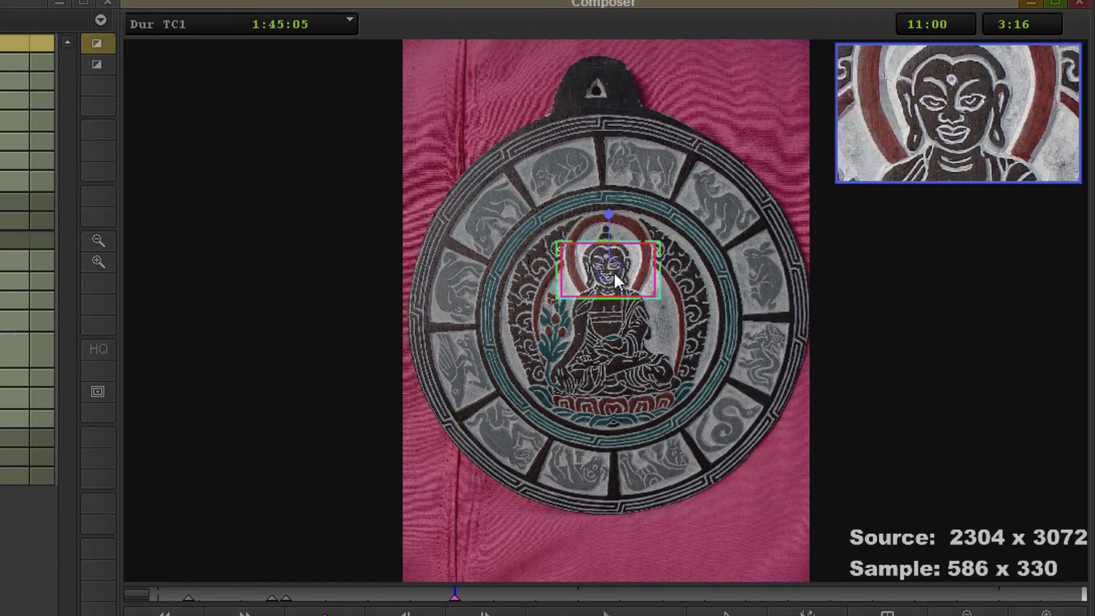
drag(658, 295, 635, 242)
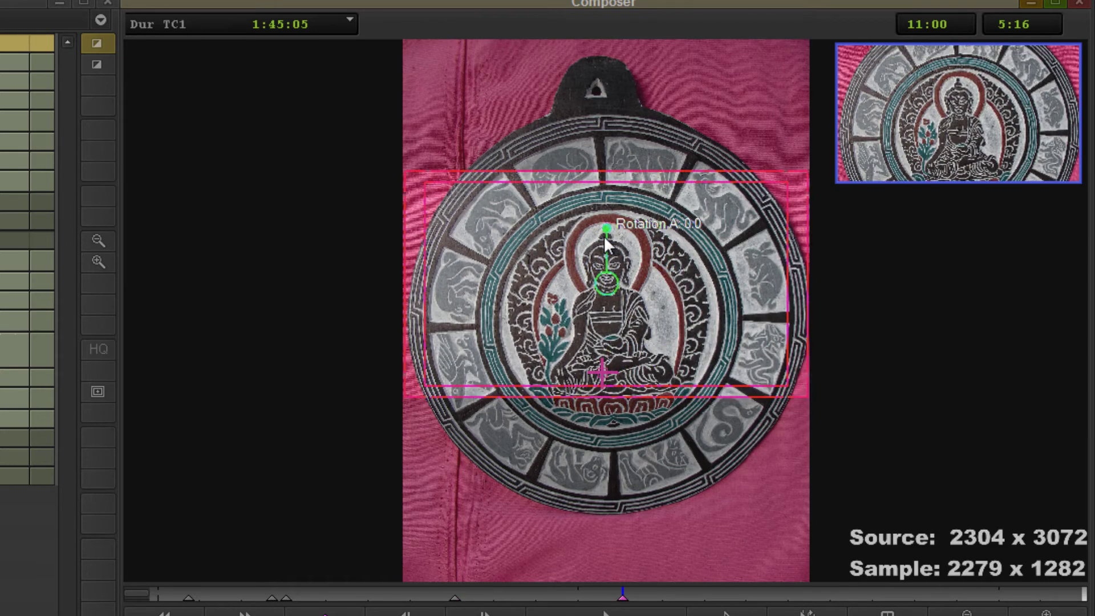
- At the 5:16 keyframe with the 2279 x 1282 framing, give the frame a full rotation and play the move from 3:16
drag(604, 235, 611, 180)
click(450, 596)
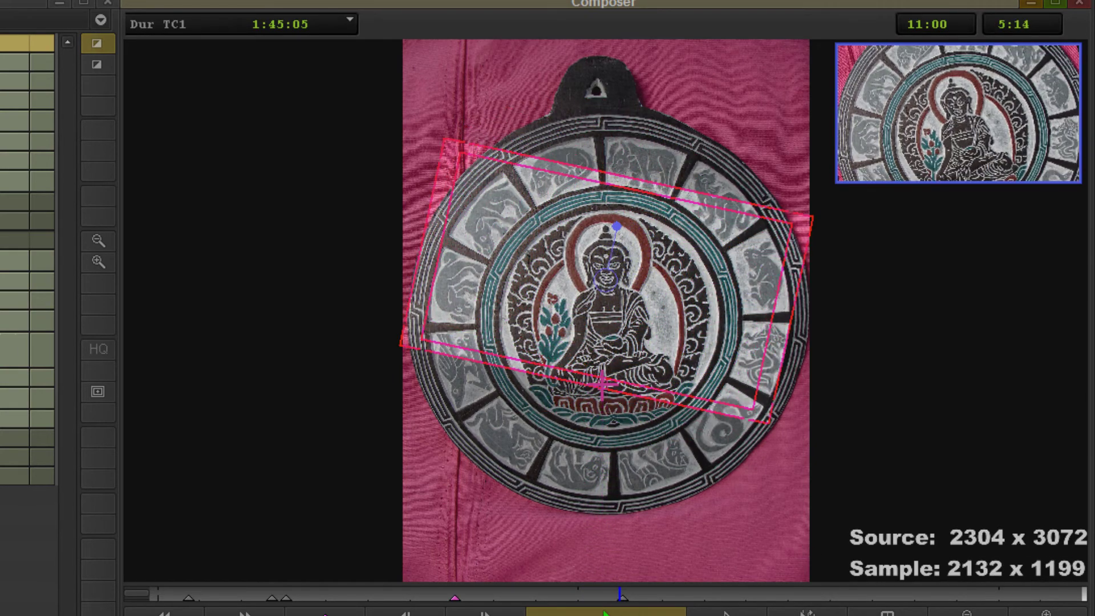
click(628, 610)
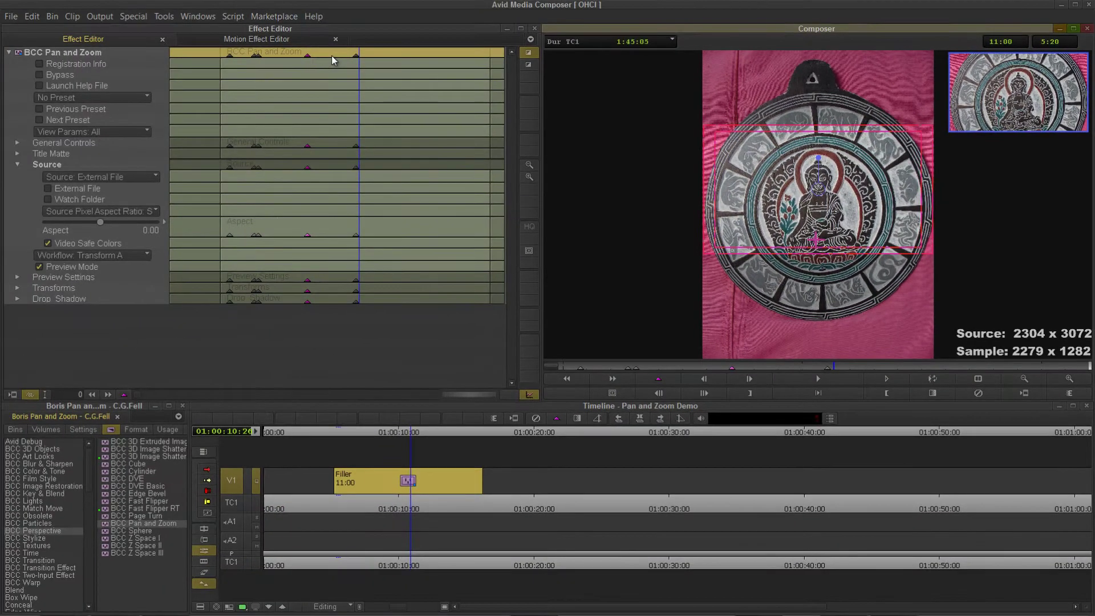
- Set the interpolation of all the effect's keyframes to Spline
right_click(119, 57)
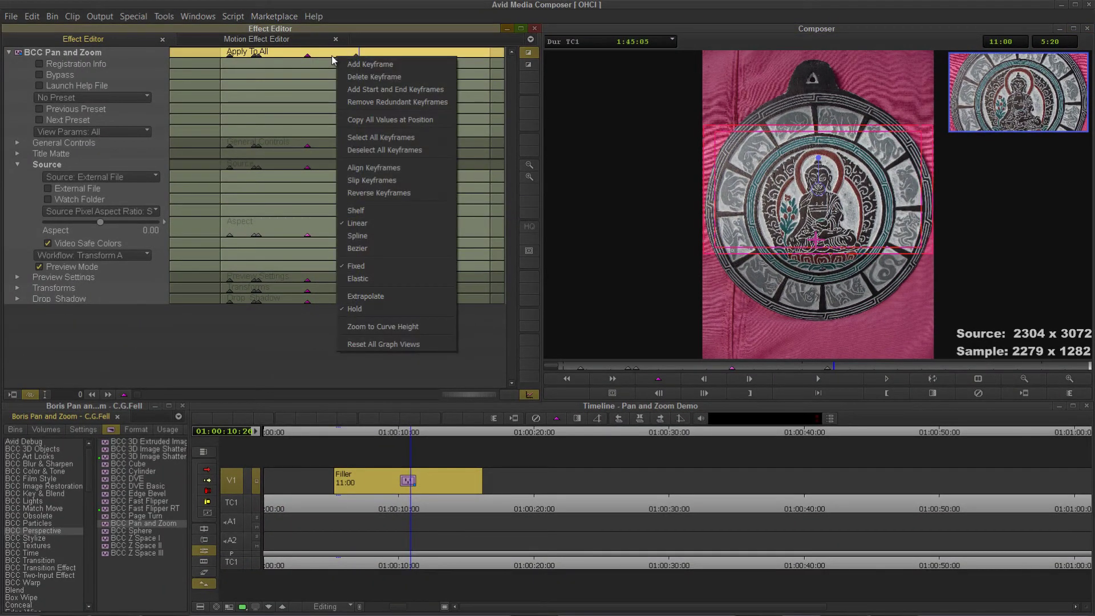
click(378, 237)
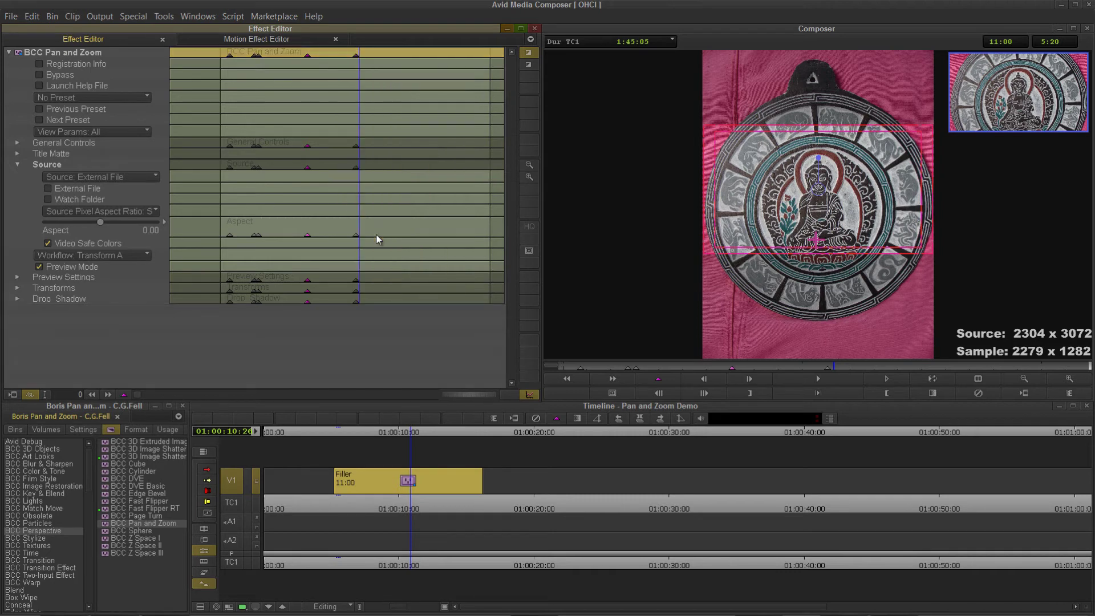
right_click(327, 50)
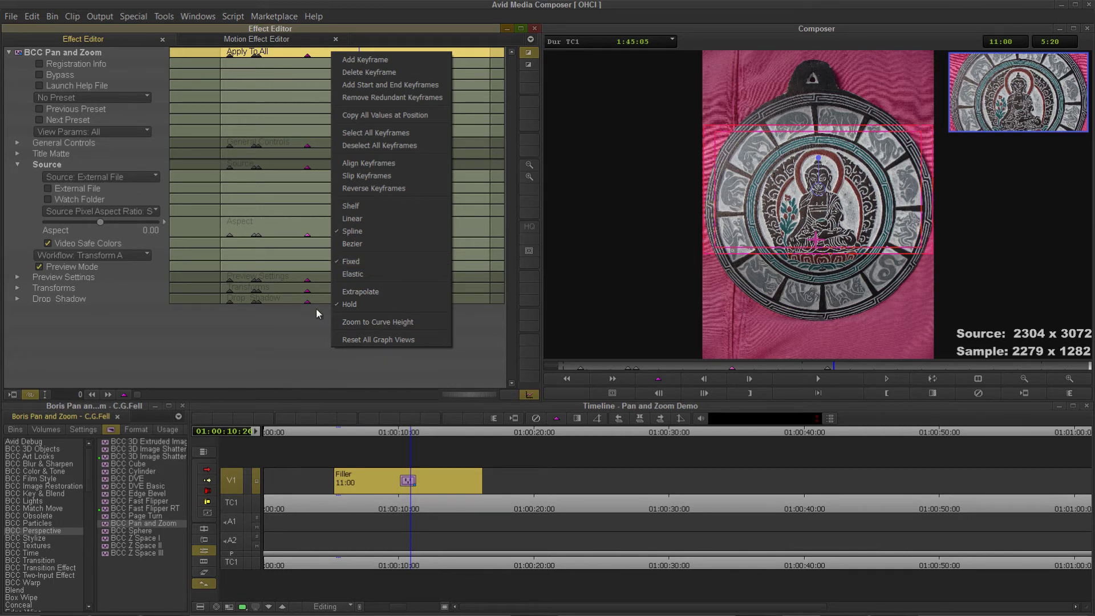
click(298, 333)
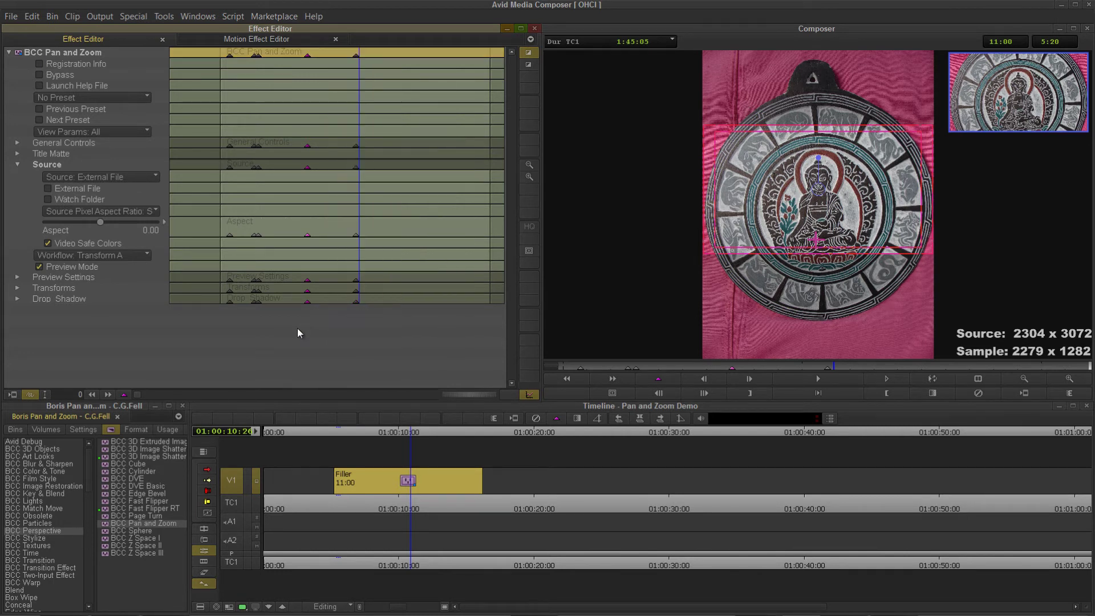
- Remove the redundant keyframes from all of the effect's parameters
click(342, 54)
right_click(343, 54)
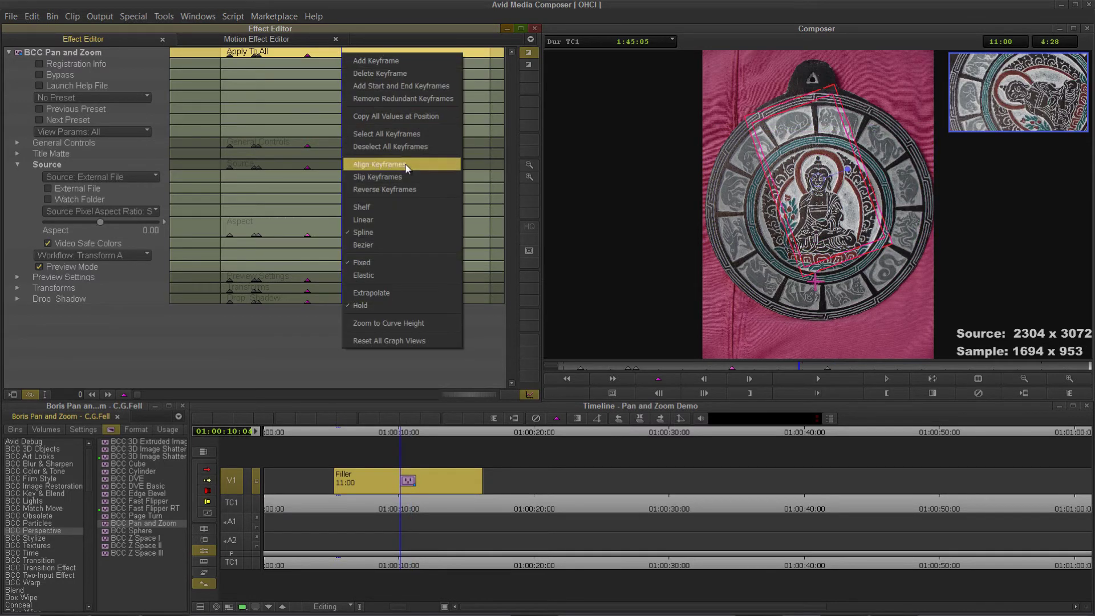
click(419, 95)
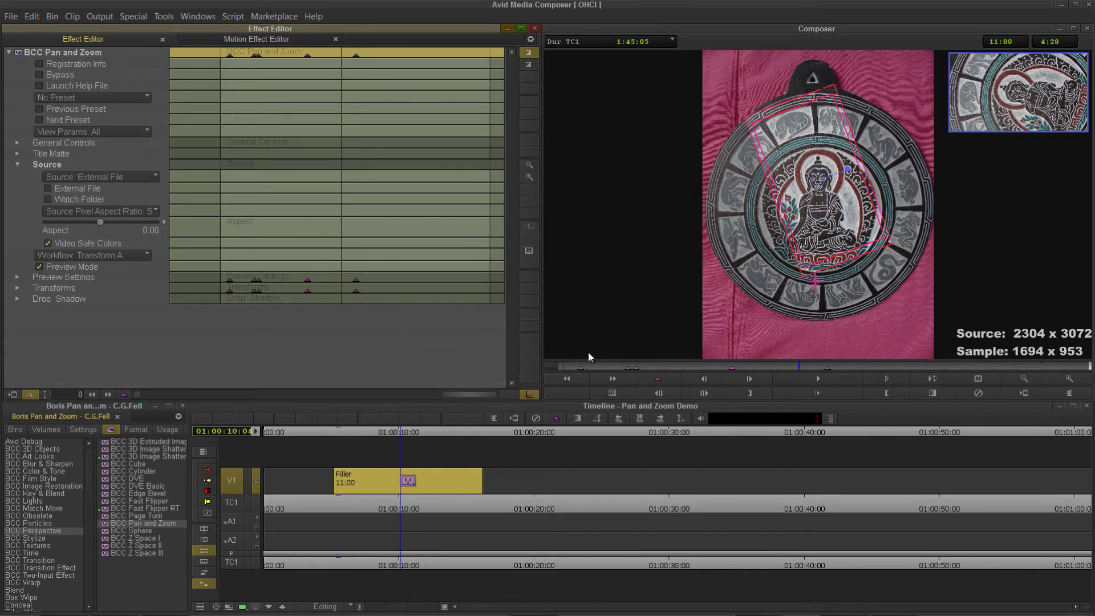
- Play the move from near its start, then shift the 1:11 and 1:16 keyframes together so the second sits at 2:00
click(596, 367)
key(space)
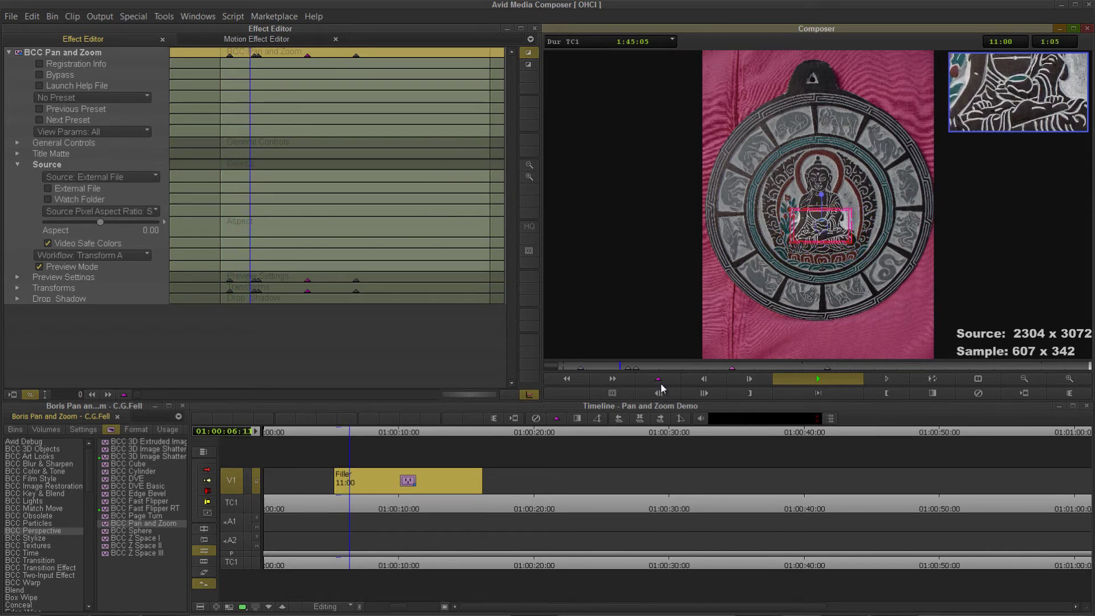
key(space)
click(628, 366)
click(637, 368)
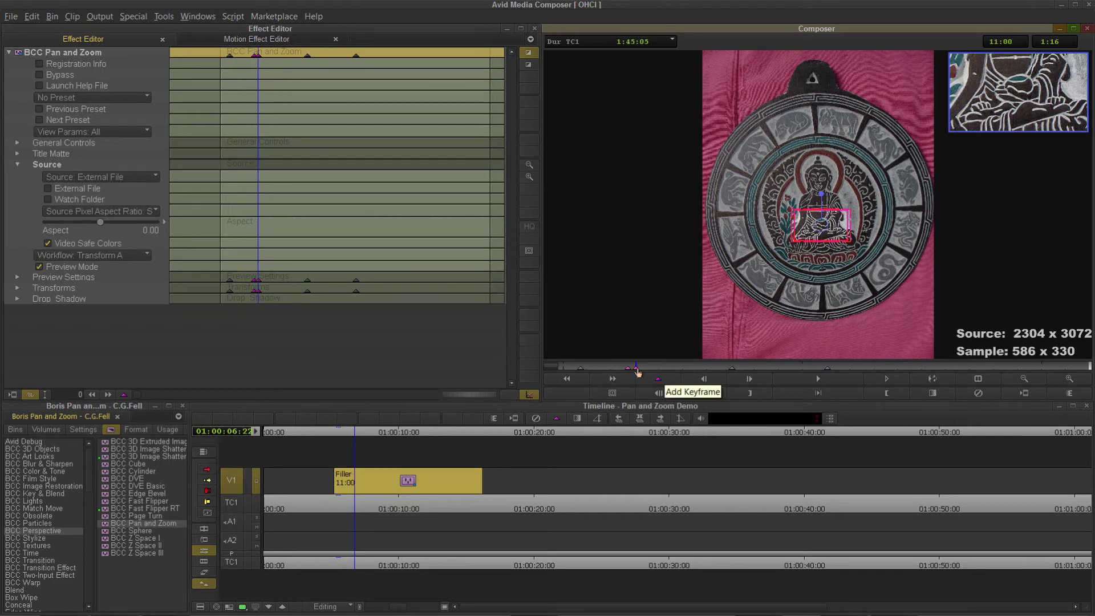
drag(637, 372, 661, 379)
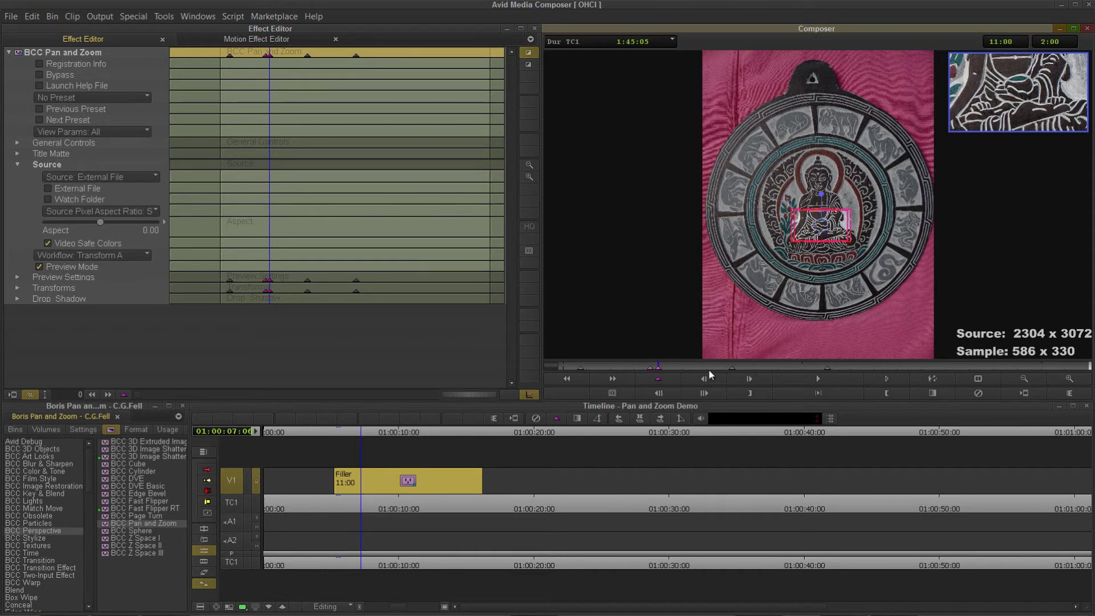
- Play on towards the face framing and move the 3:16 keyframe to 4:14
key(space)
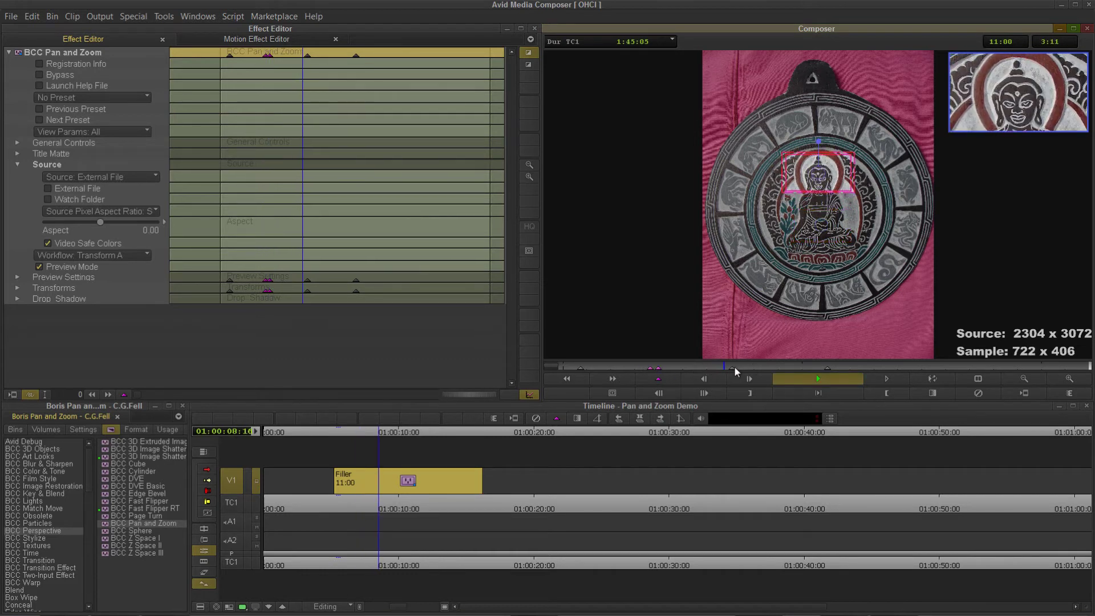
key(space)
drag(732, 368, 775, 371)
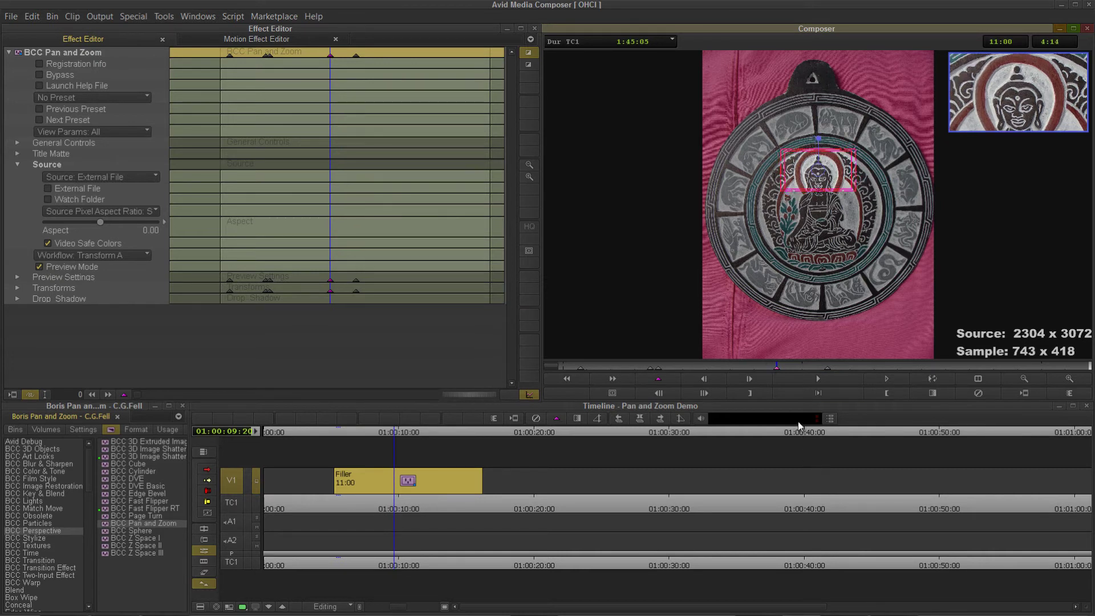
- Add a keyframe at 4:18 that holds the 743 x 418 face framing, and play the move
click(783, 368)
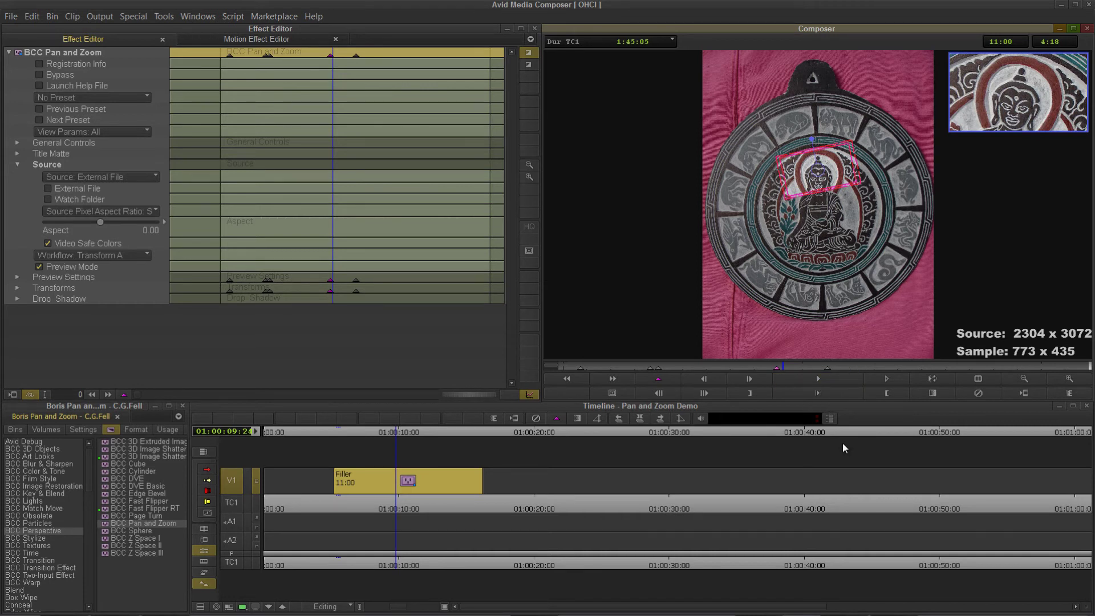
key(apostrophe)
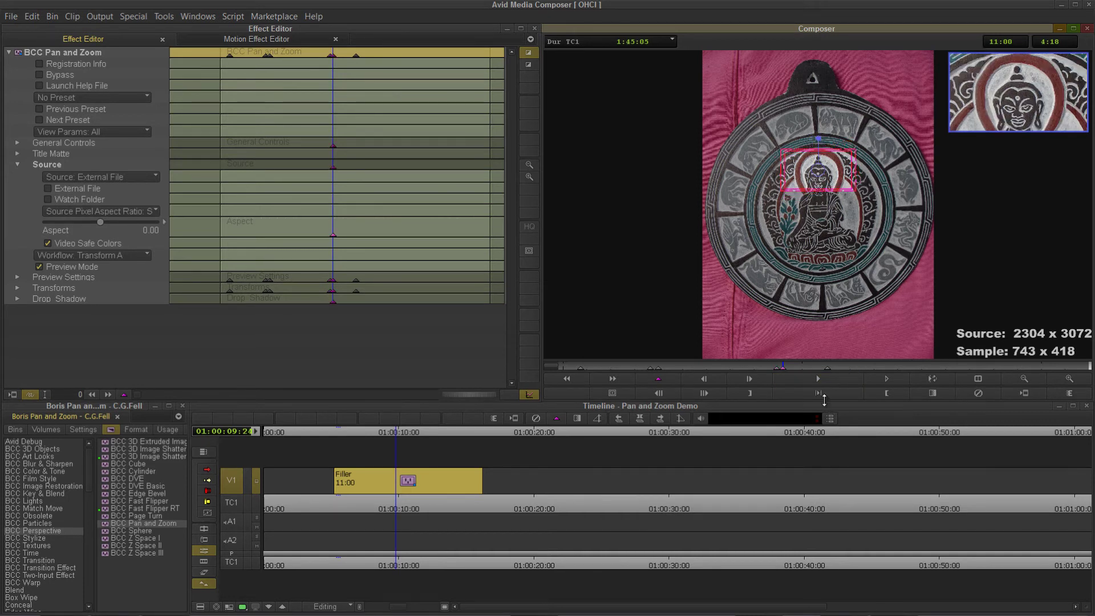
click(818, 379)
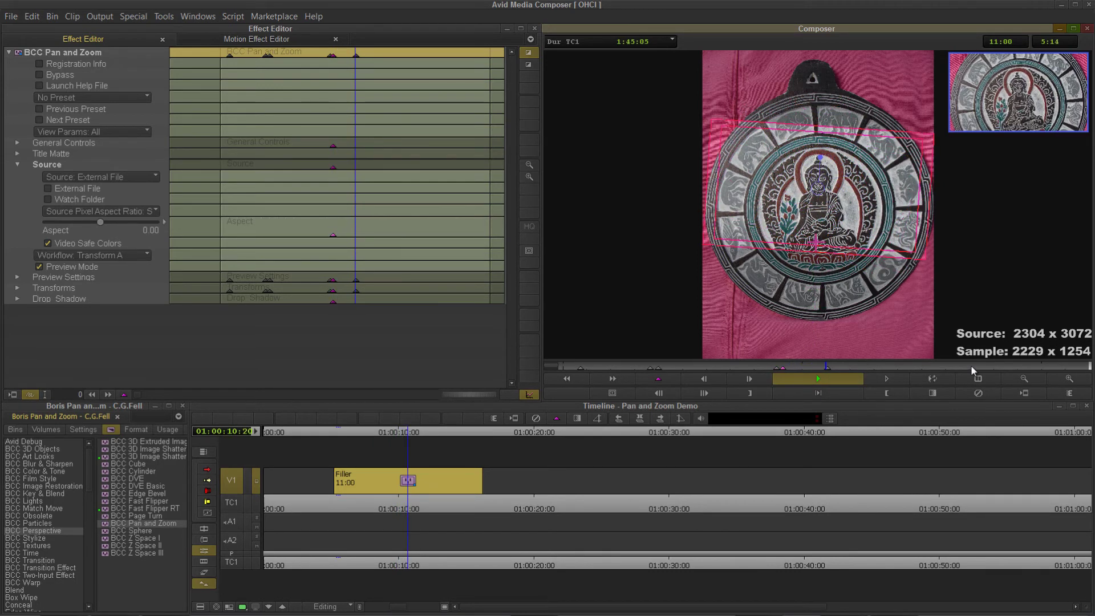
- Add a keyframe at 7:11 holding the 2279 x 1282 framing of the 5:16 keyframe, and compare the two positions
click(829, 366)
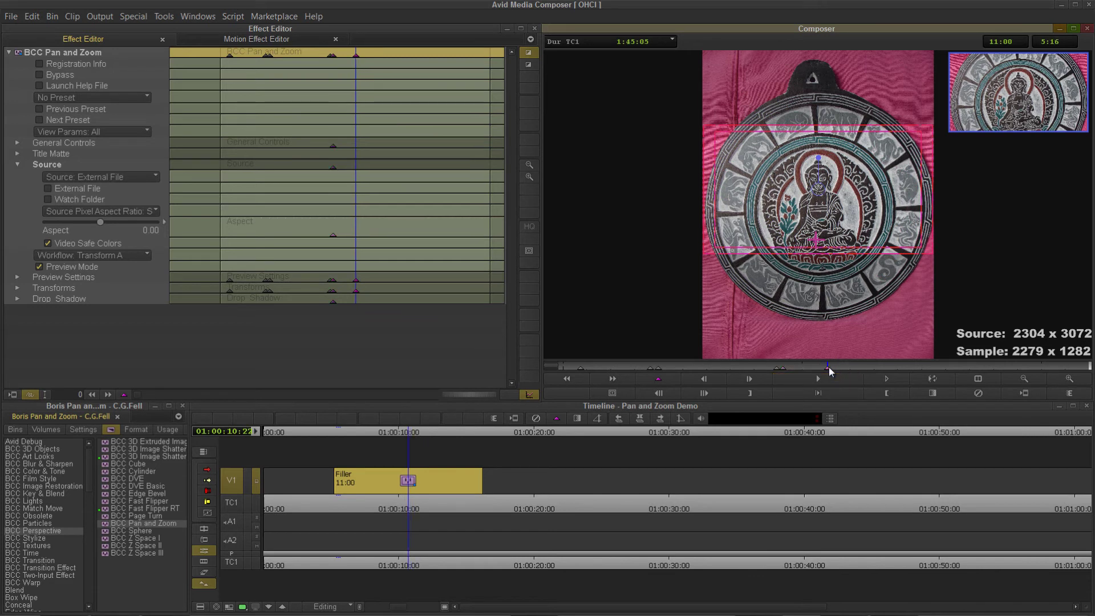
click(915, 367)
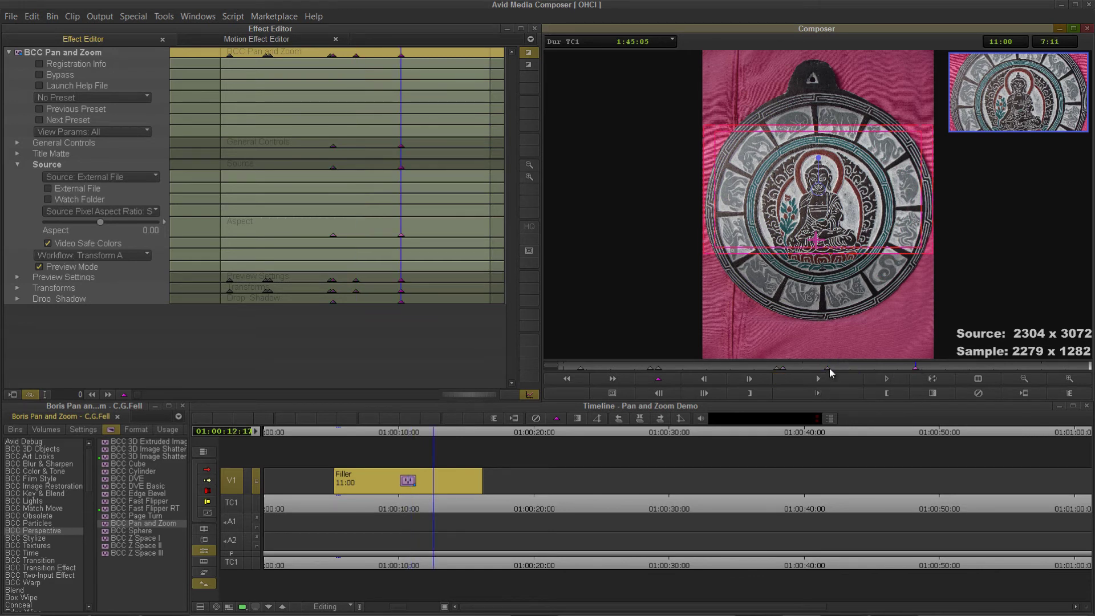
click(828, 368)
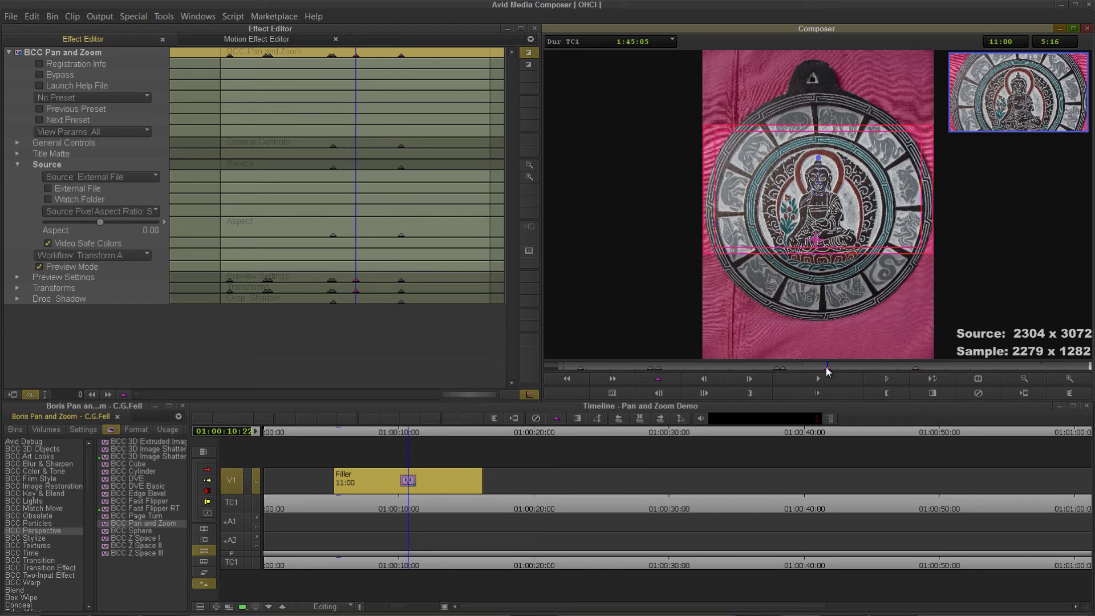
click(917, 367)
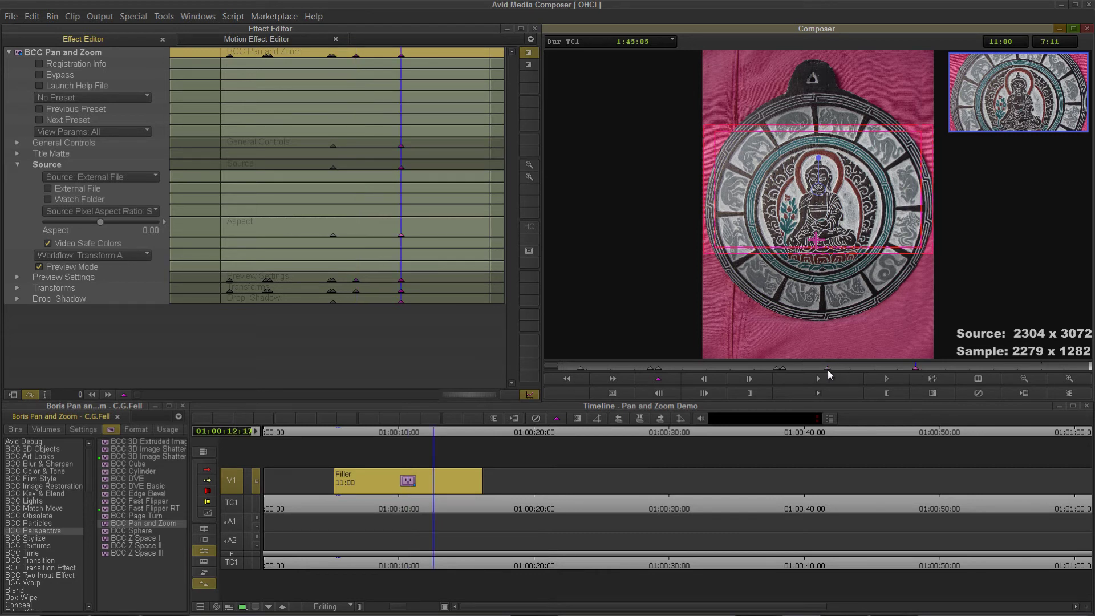
- Shrink the framing at the 5:16 keyframe to 2210 x 1243 and play the move from there
click(827, 369)
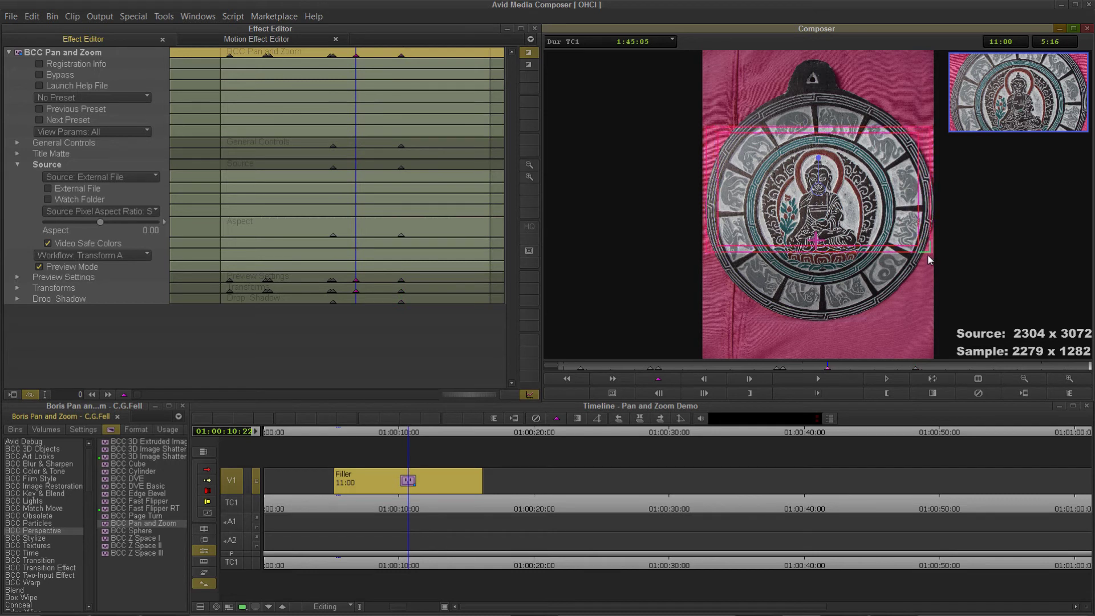
drag(929, 260, 926, 263)
click(824, 379)
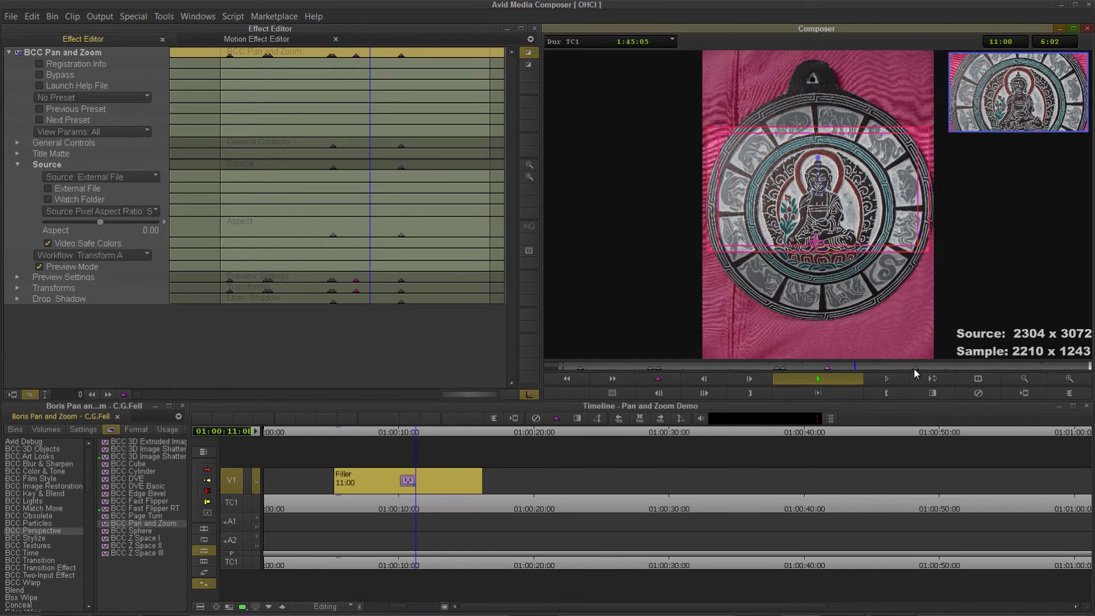
- Move the 7:11 keyframe to 7:23 and remove the effect's redundant keyframes
click(914, 368)
drag(914, 368, 934, 370)
right_click(398, 62)
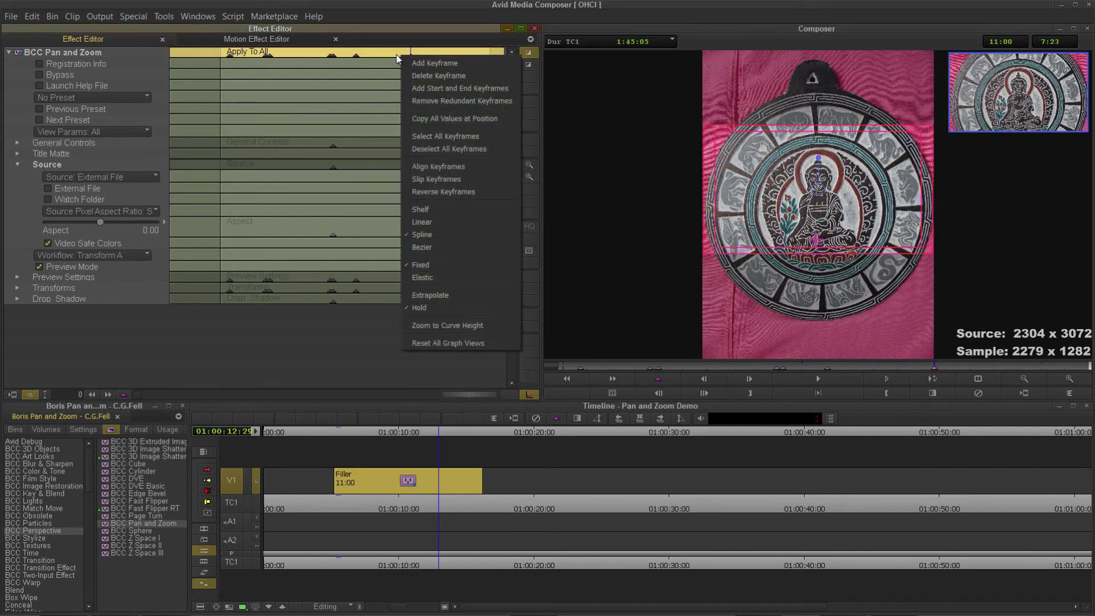
click(440, 101)
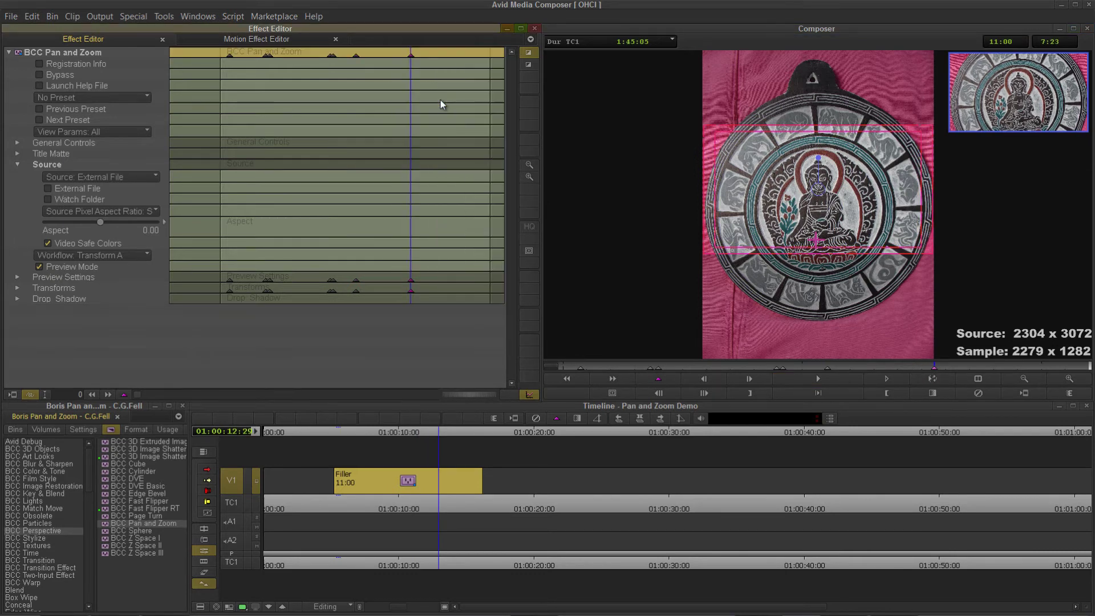
- Leave Preview Mode and turn on Motion Blur with Smoothest smoothness, checking the rotating frame at 4:26
click(730, 367)
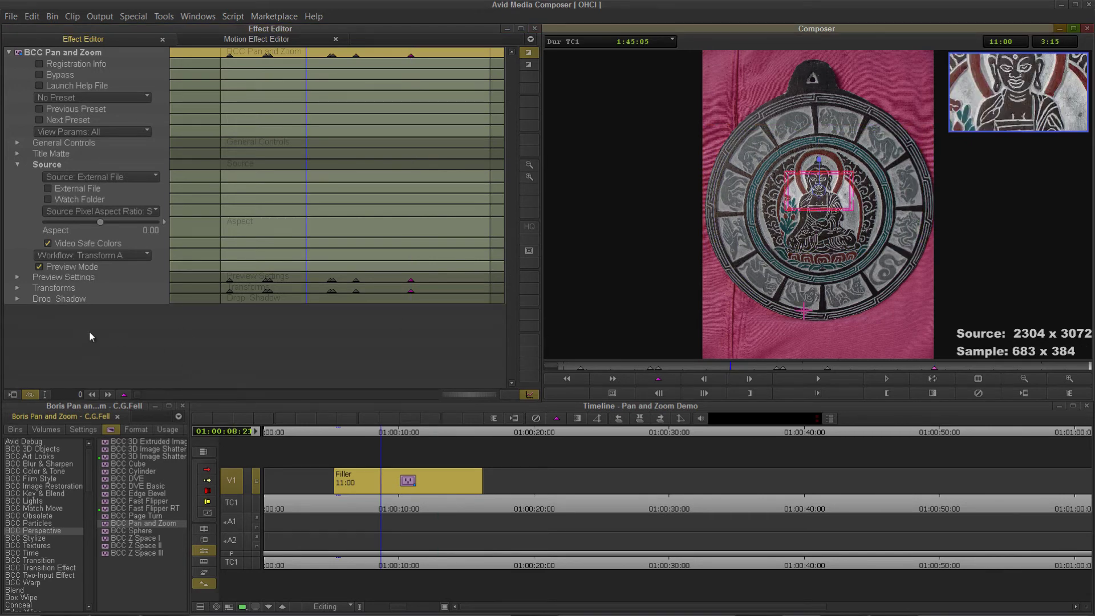
click(35, 267)
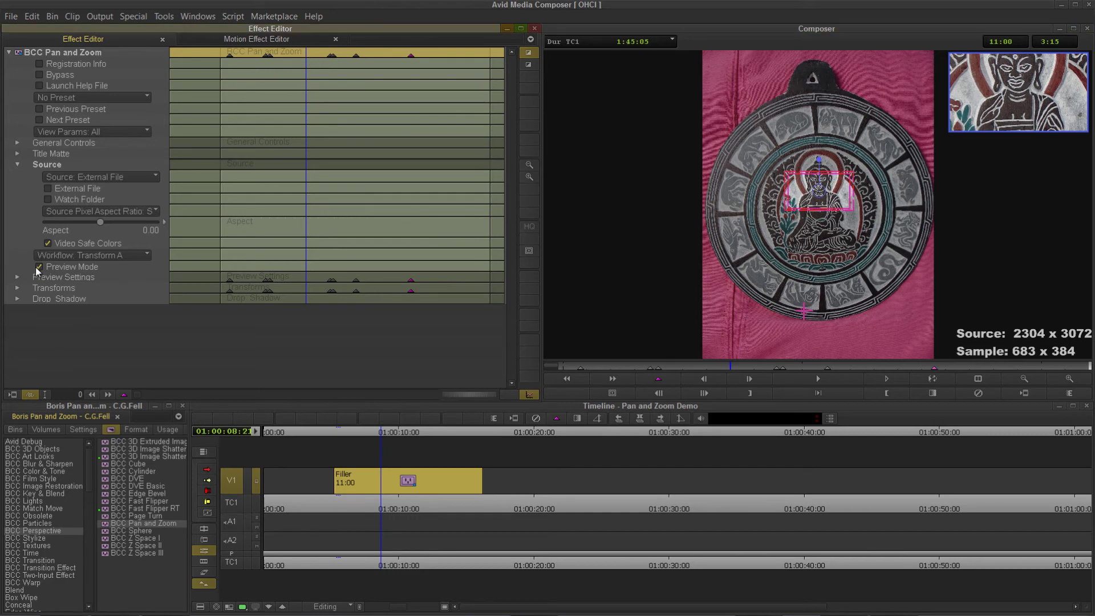
click(796, 367)
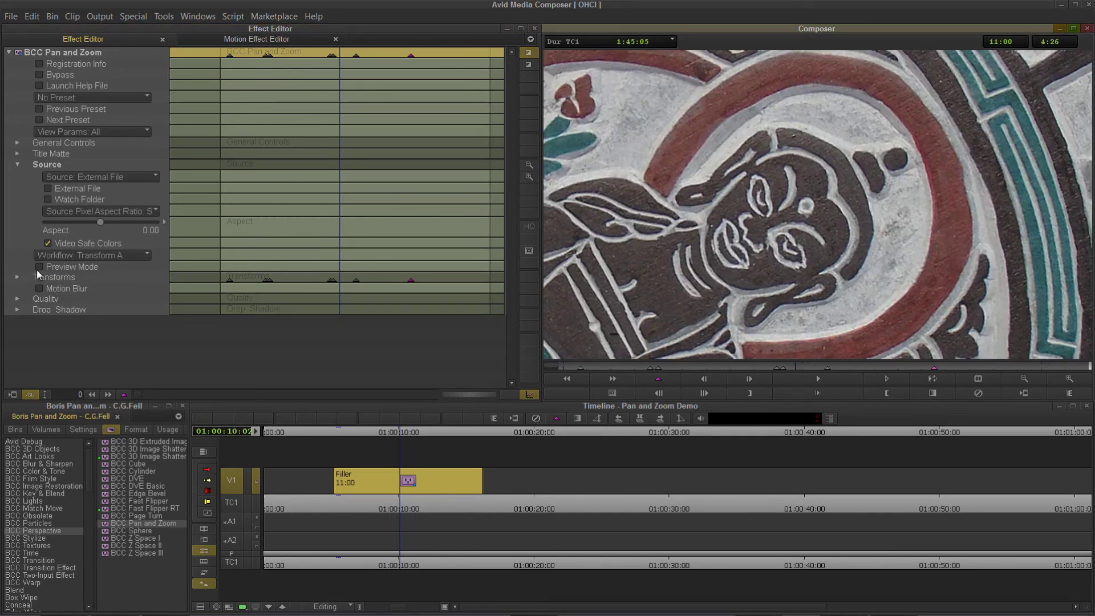
click(39, 290)
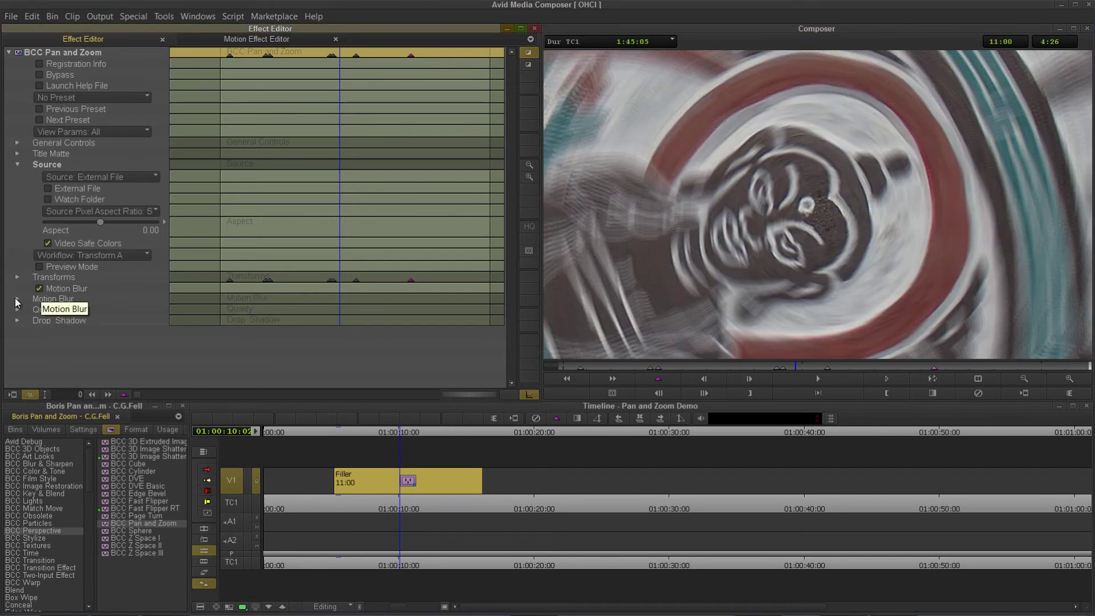
click(17, 300)
click(138, 312)
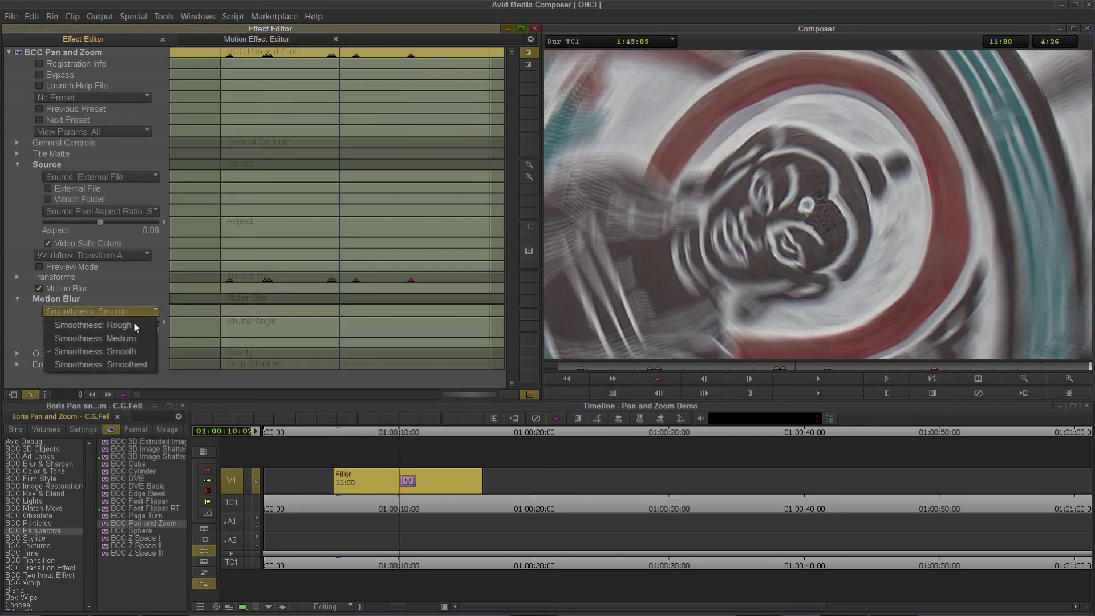
click(126, 365)
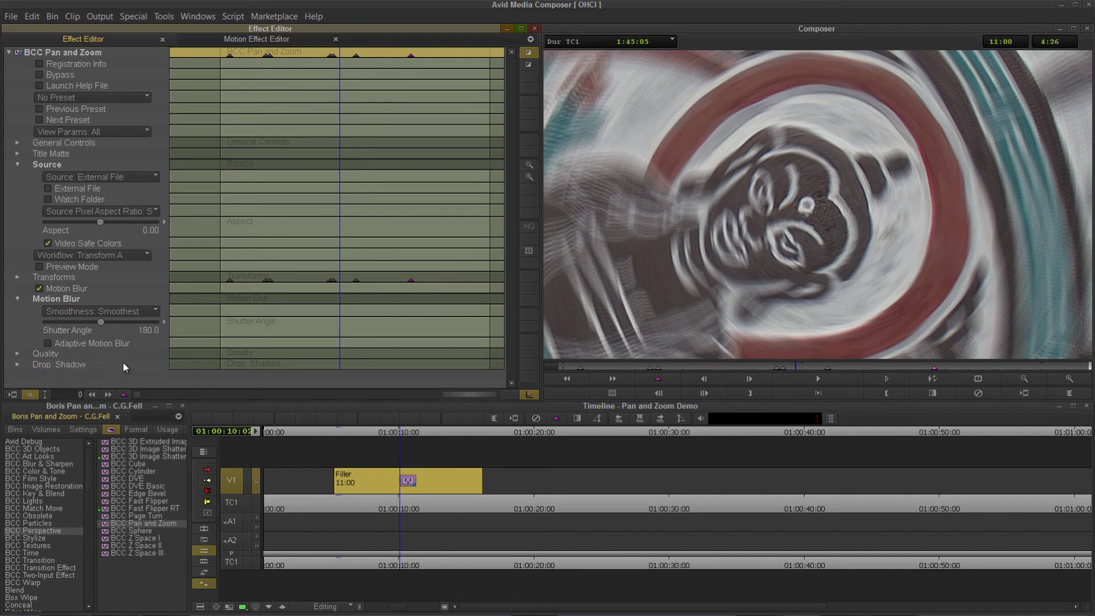
- Try several motion blur shutter angles, settle on 360.0, and enable Adaptive Motion Blur
click(157, 323)
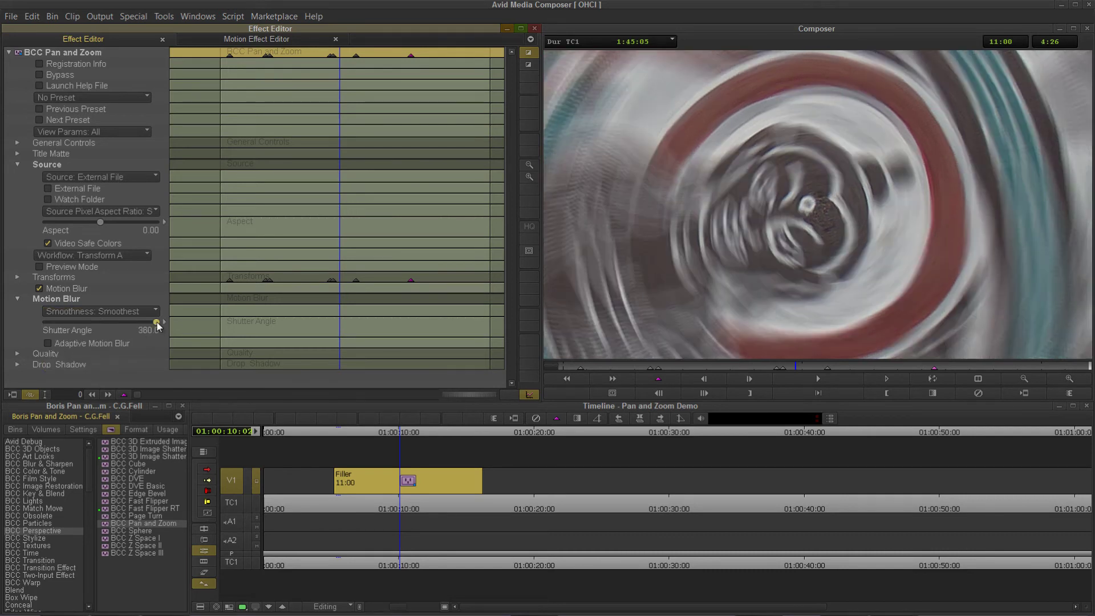
click(62, 324)
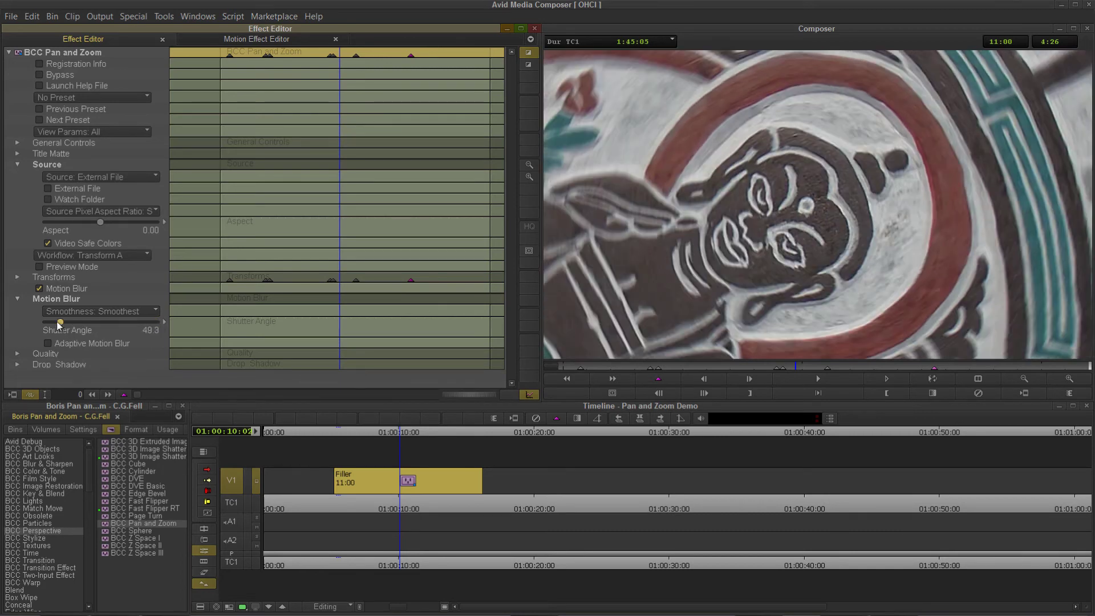
click(89, 323)
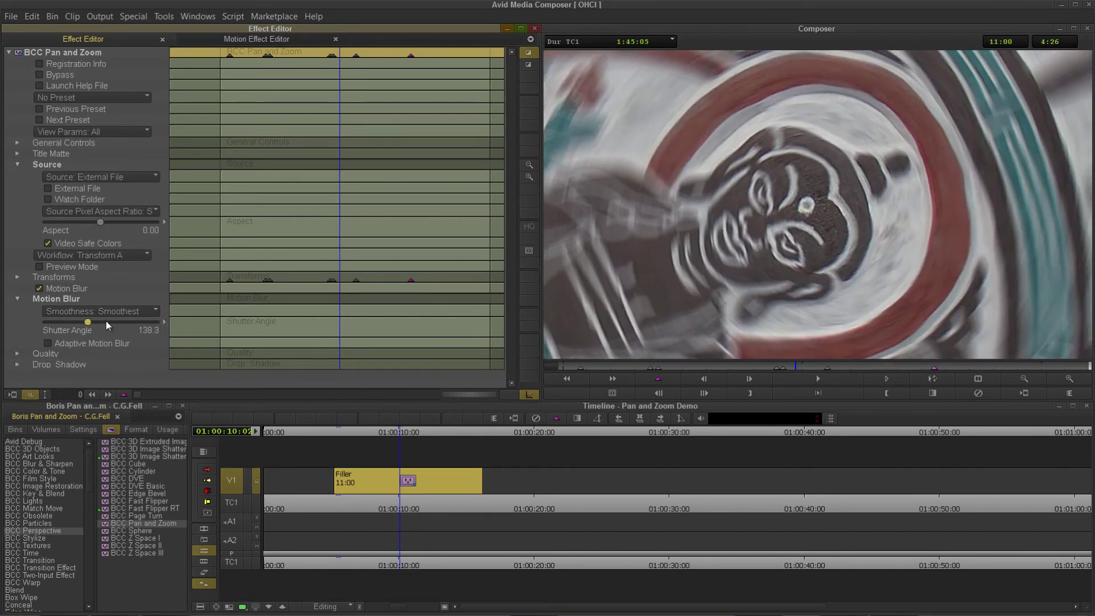
click(118, 323)
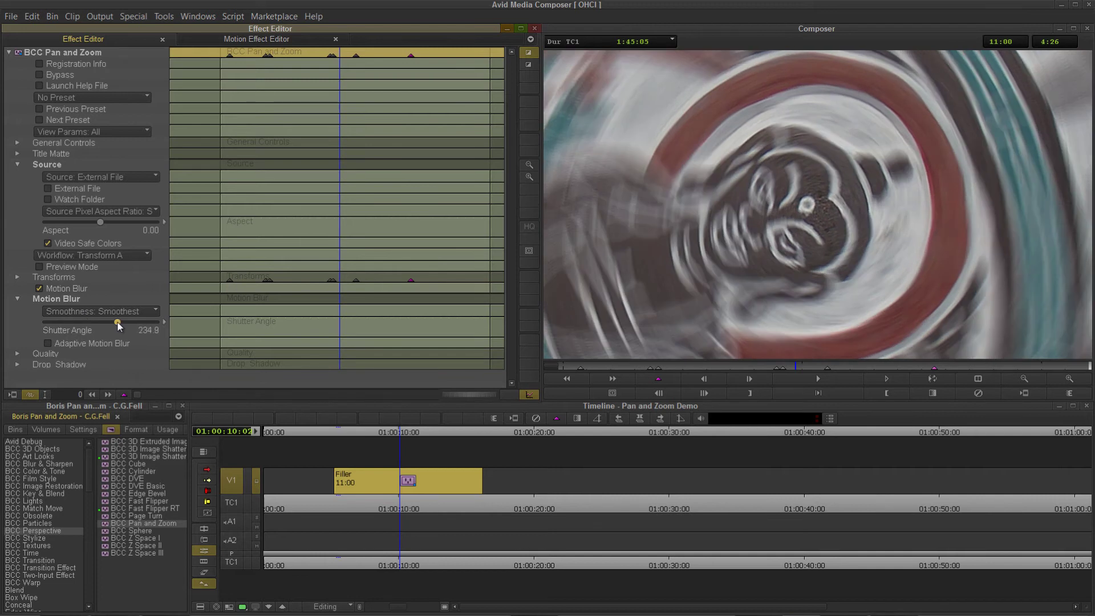
click(157, 323)
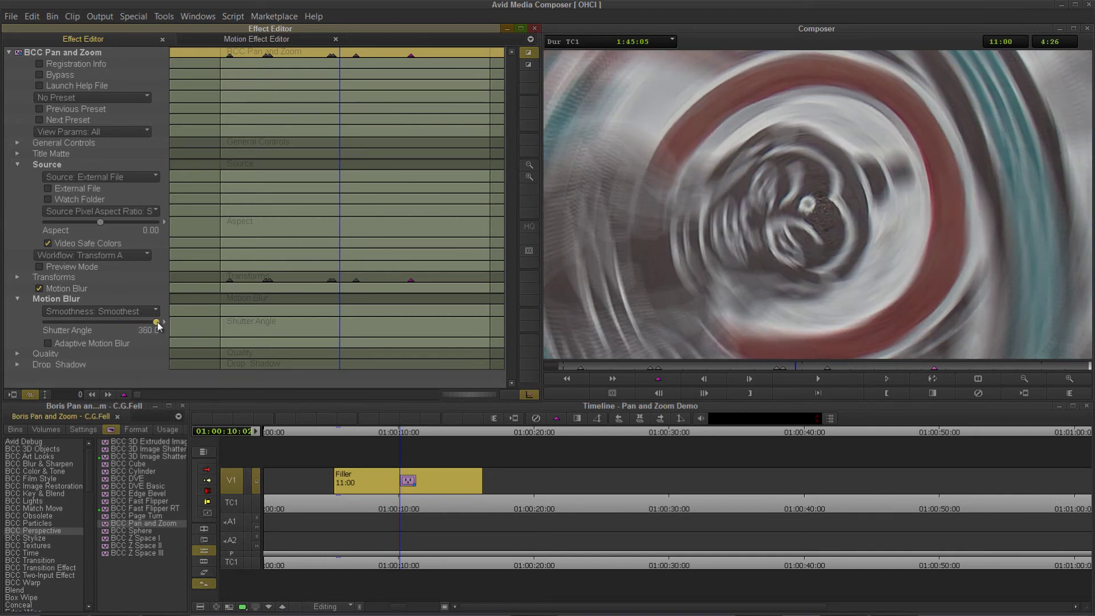
click(49, 341)
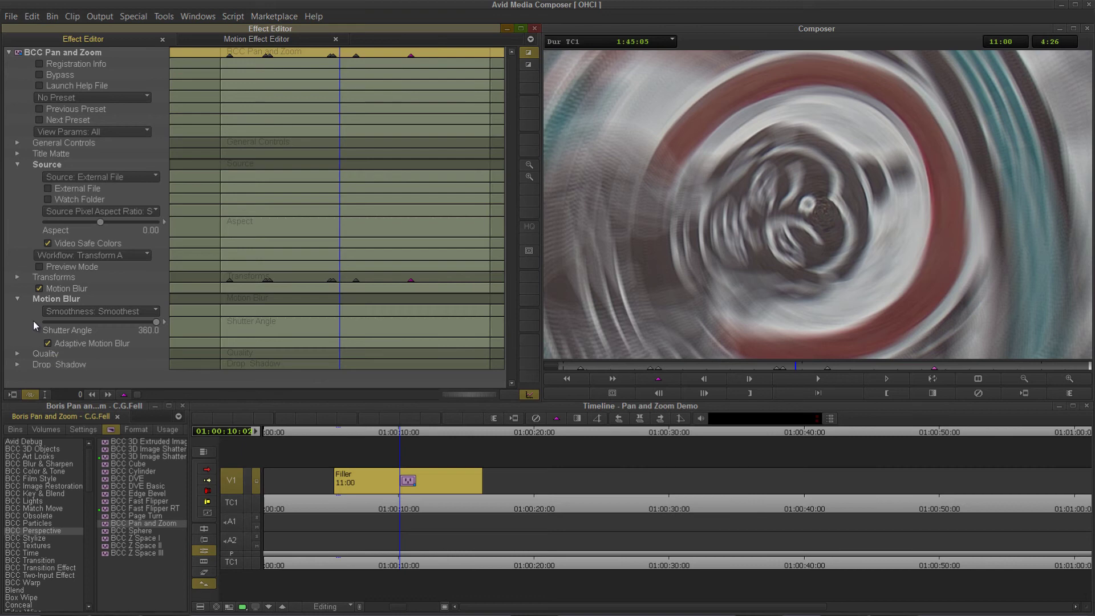
- With Motion Blur off, set the Quality upscale method to Magic Sharp and its upscale sharpness to 100.00
click(18, 354)
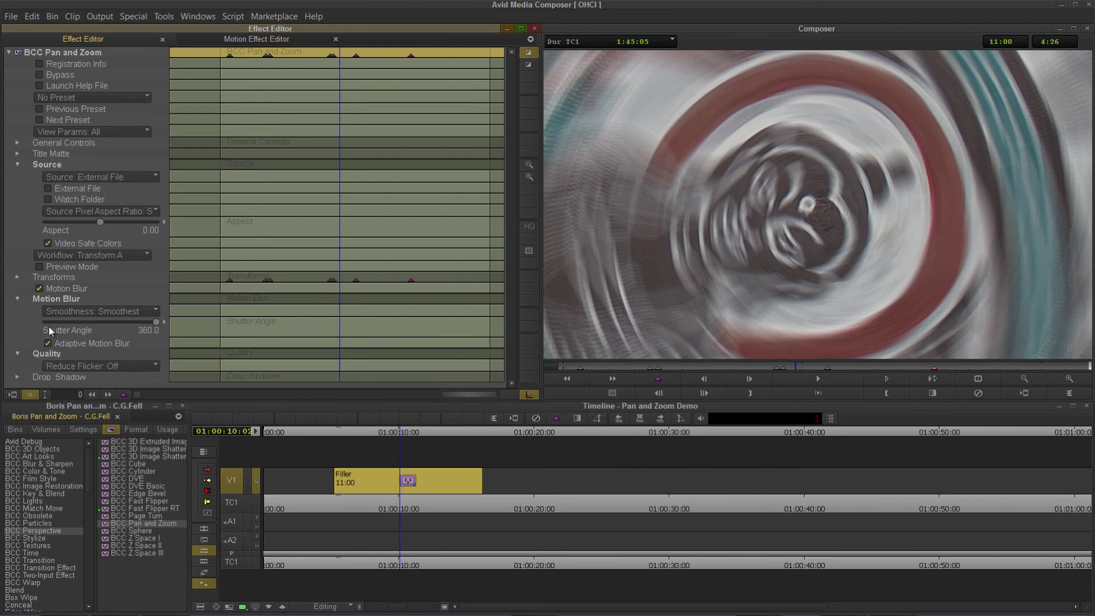
click(38, 288)
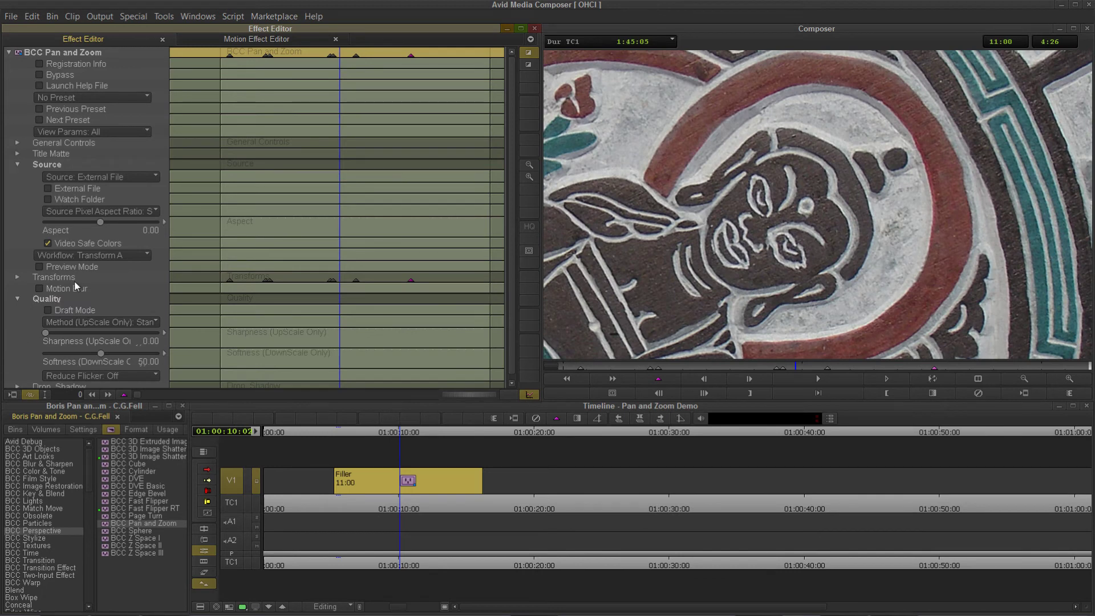
click(139, 324)
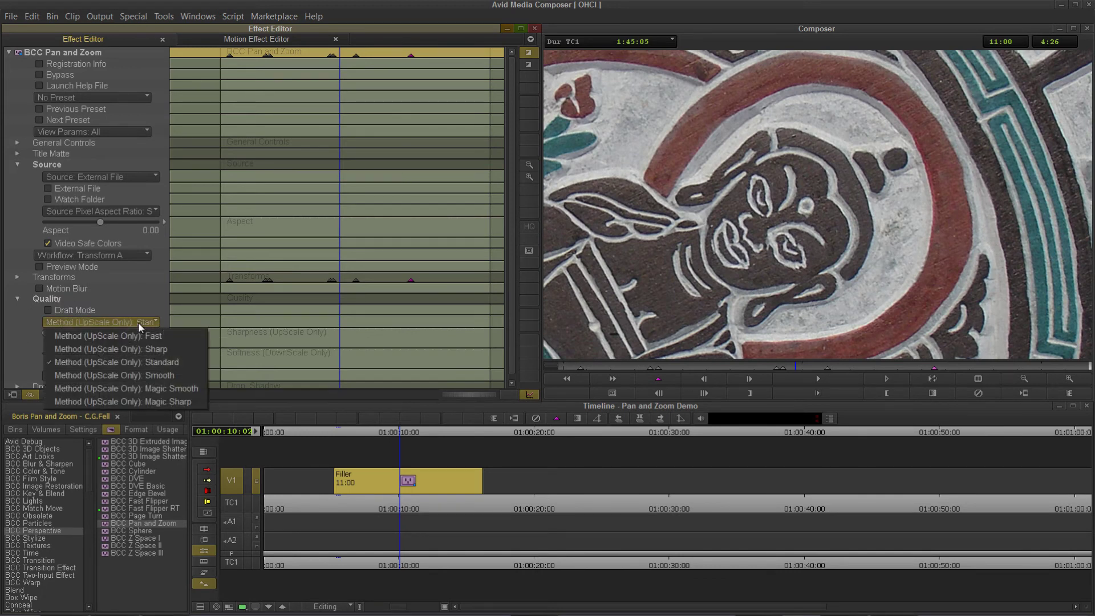
click(129, 401)
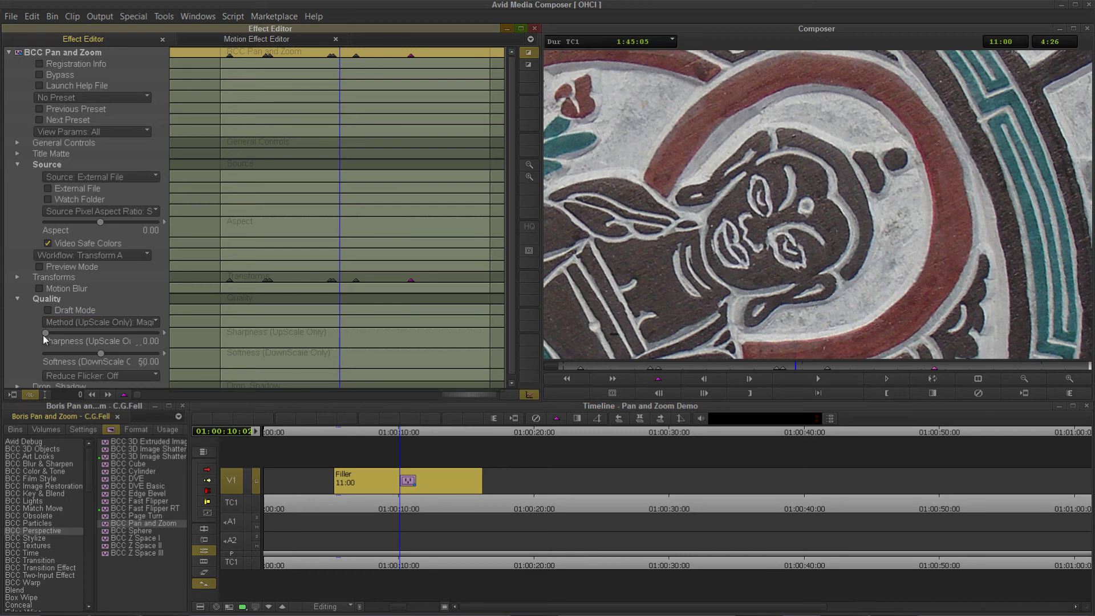
drag(48, 339, 266, 348)
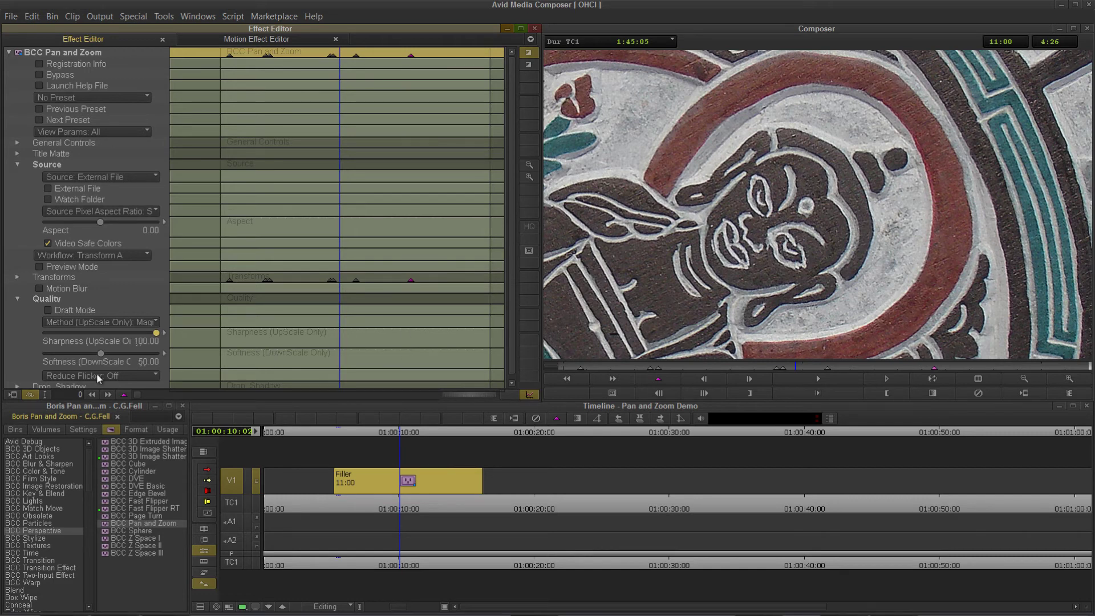
- Turn Motion Blur back on and review the Reduce Flicker options without changing the setting
click(40, 289)
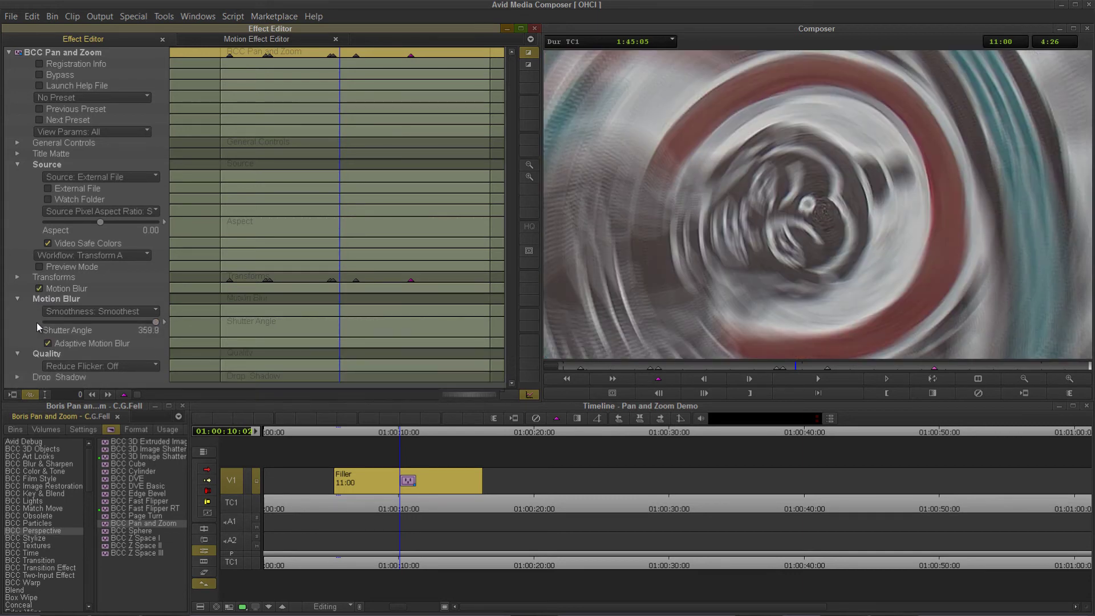
click(69, 367)
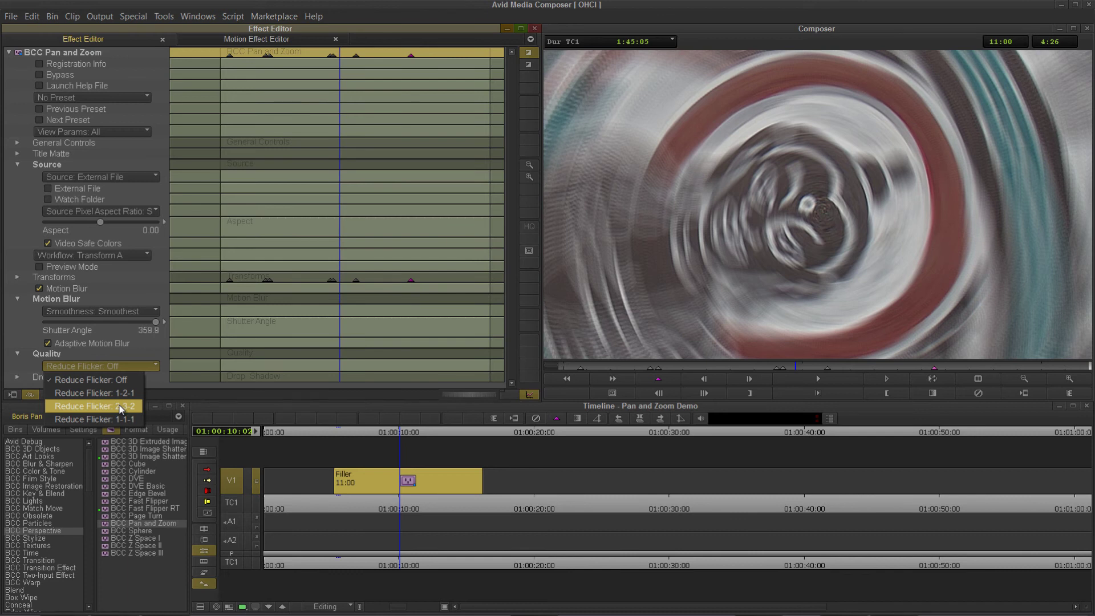
click(32, 365)
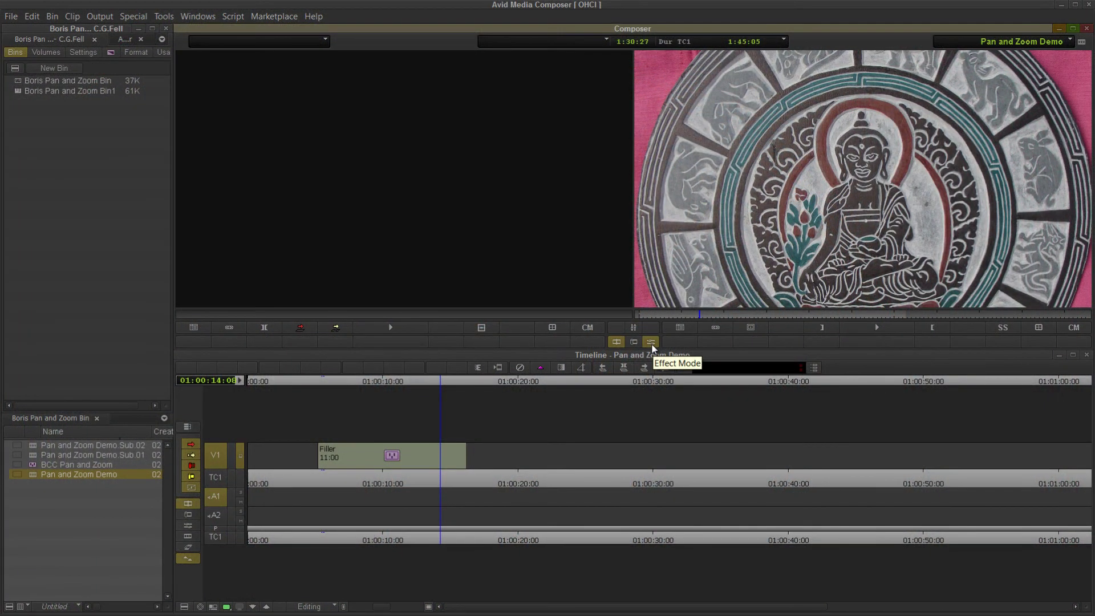
- Enter Effect Mode, shift the 5:16 and 7:23 keyframes together toward the clip's end, and play the slower rotating zoom-out
click(651, 343)
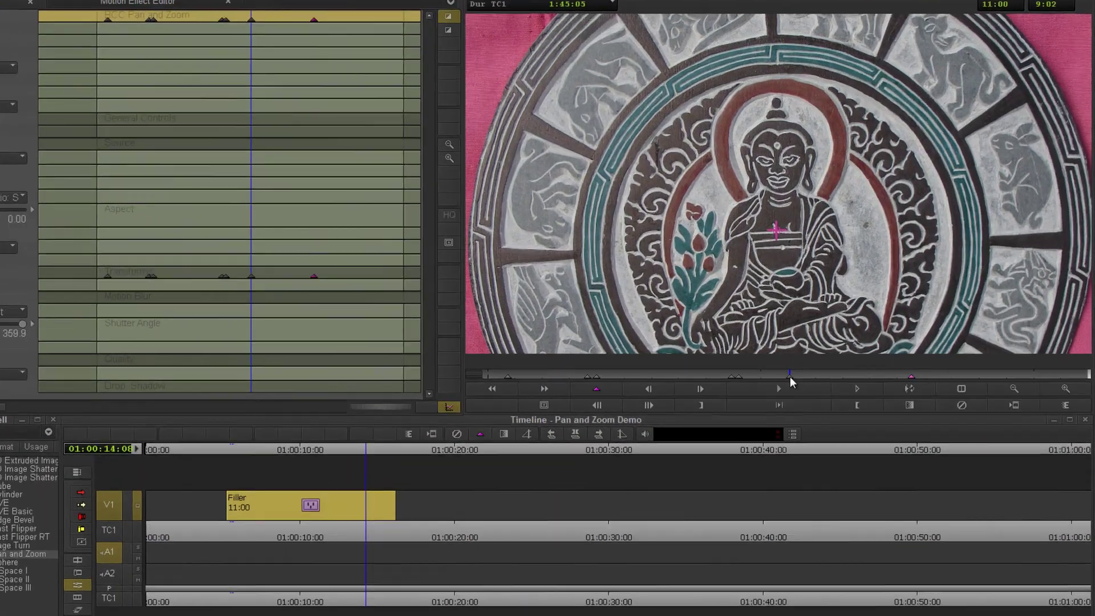
click(828, 368)
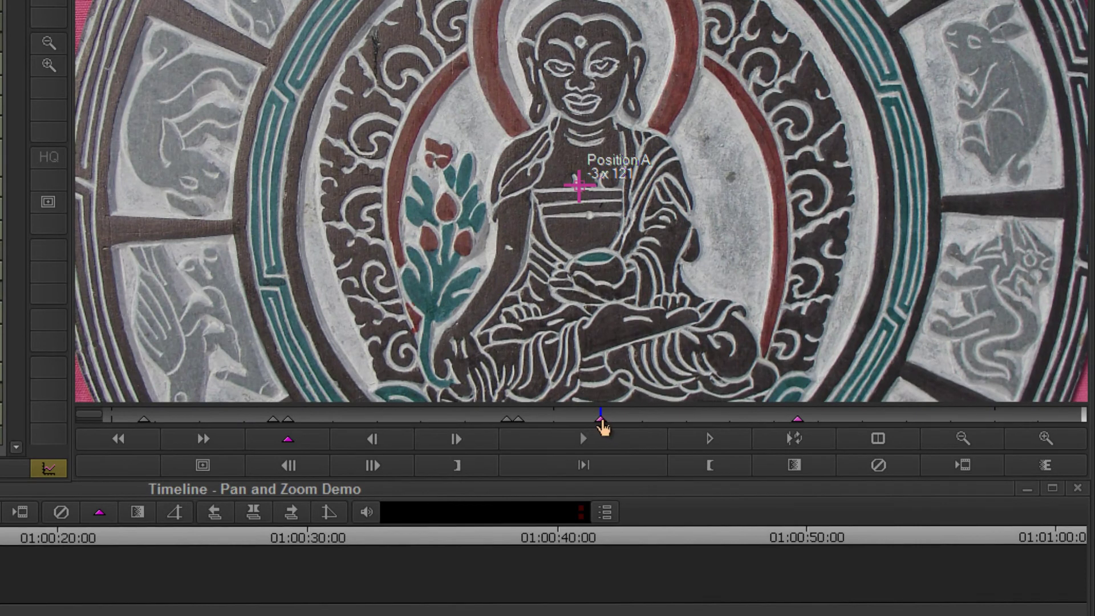
drag(602, 425, 861, 440)
click(763, 423)
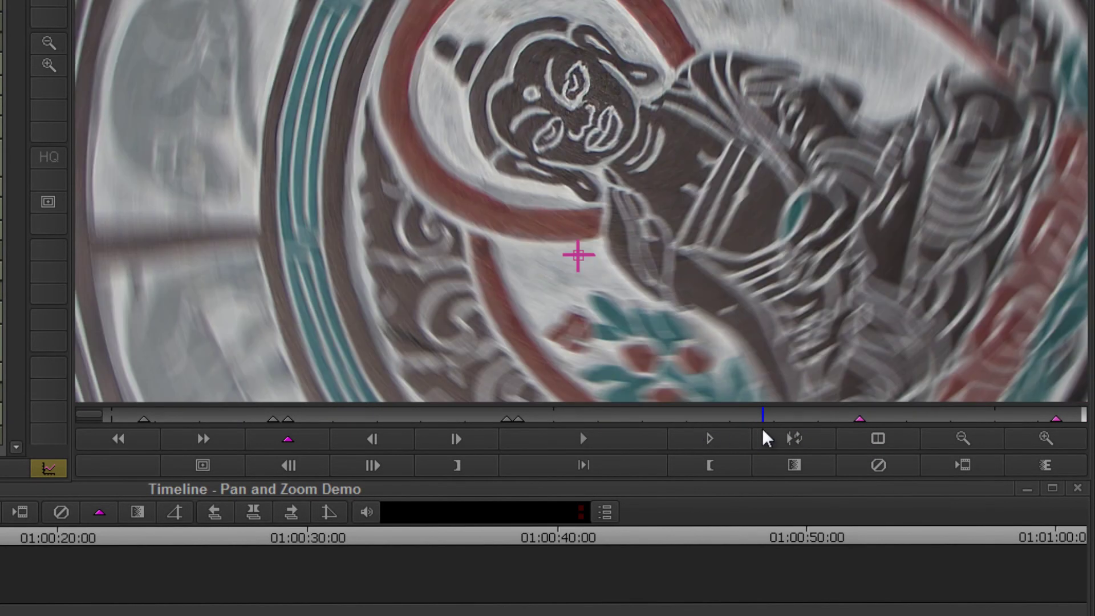
key(space)
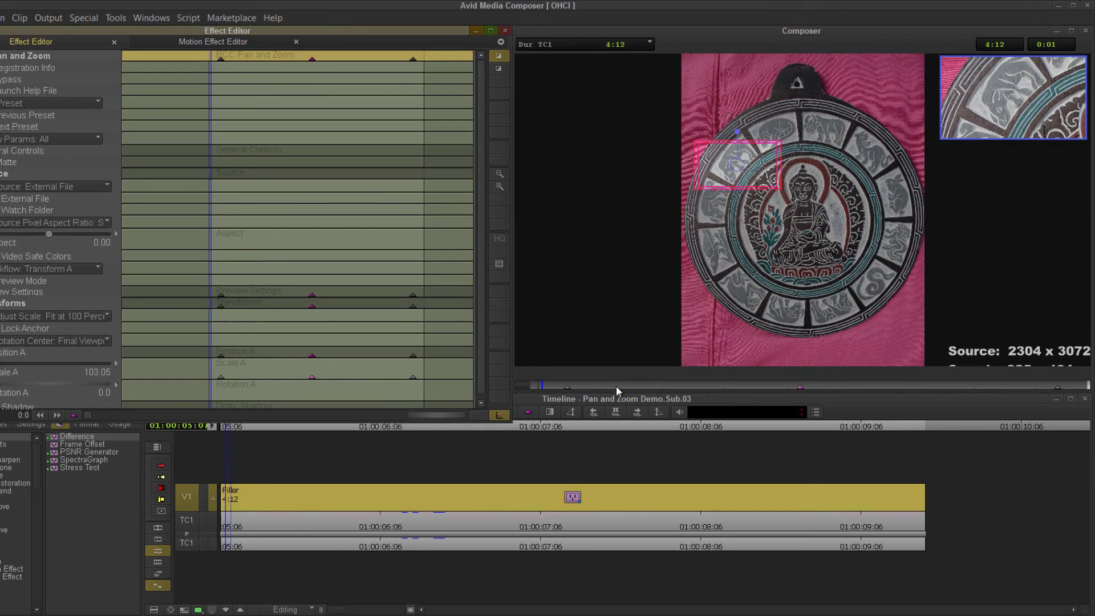
- Scrub the move in Pan and Zoom Demo.Sub.03 and compare the framings at 0:07, 1:12 and 2:03
drag(616, 387, 695, 388)
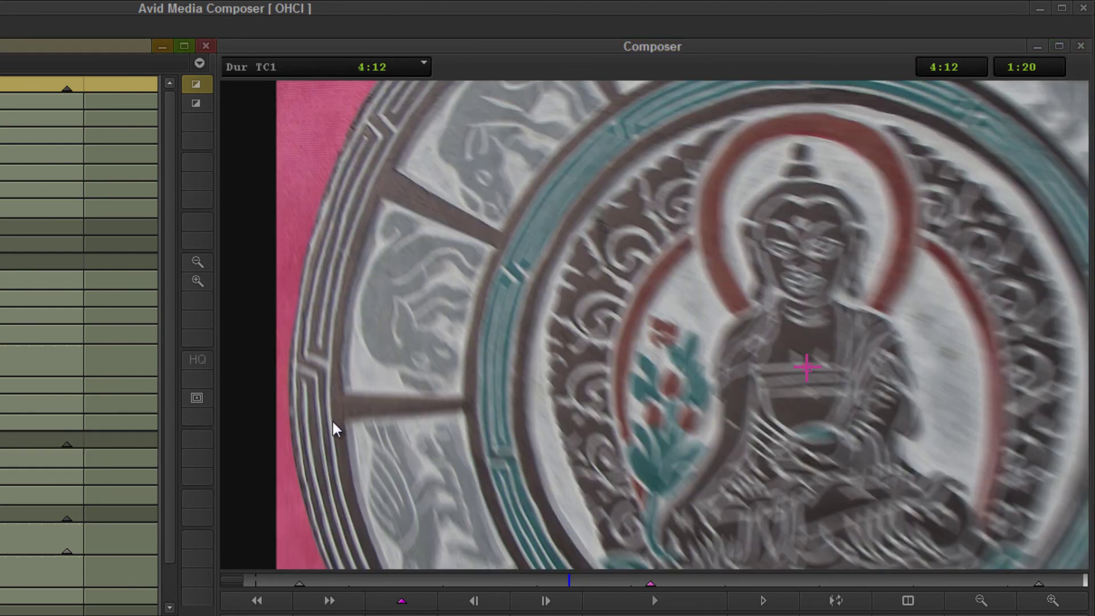
click(299, 580)
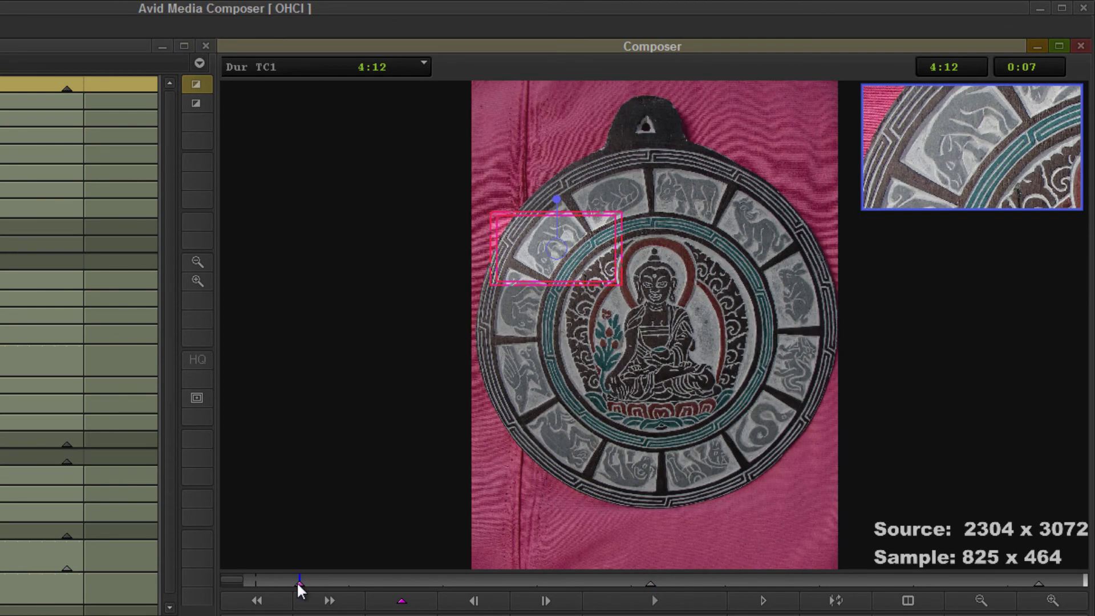
click(650, 583)
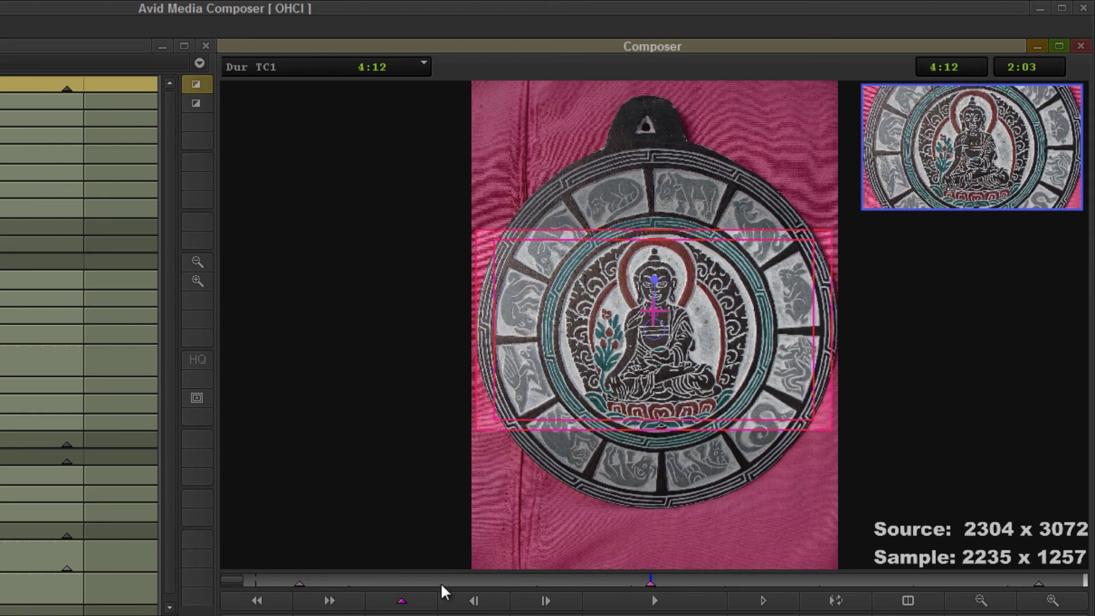
click(300, 582)
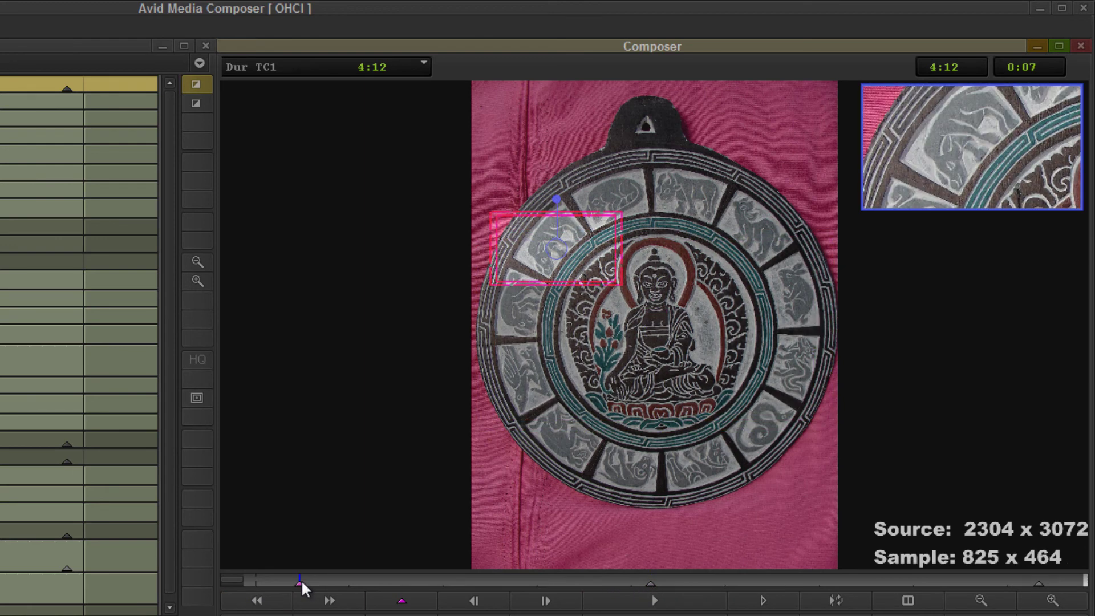
click(651, 583)
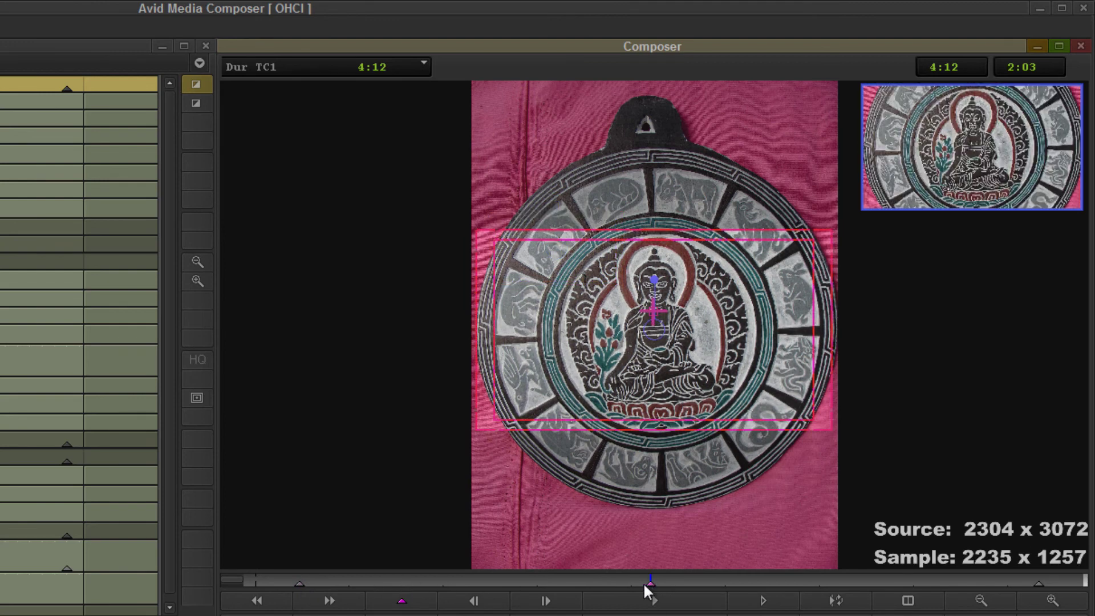
click(518, 581)
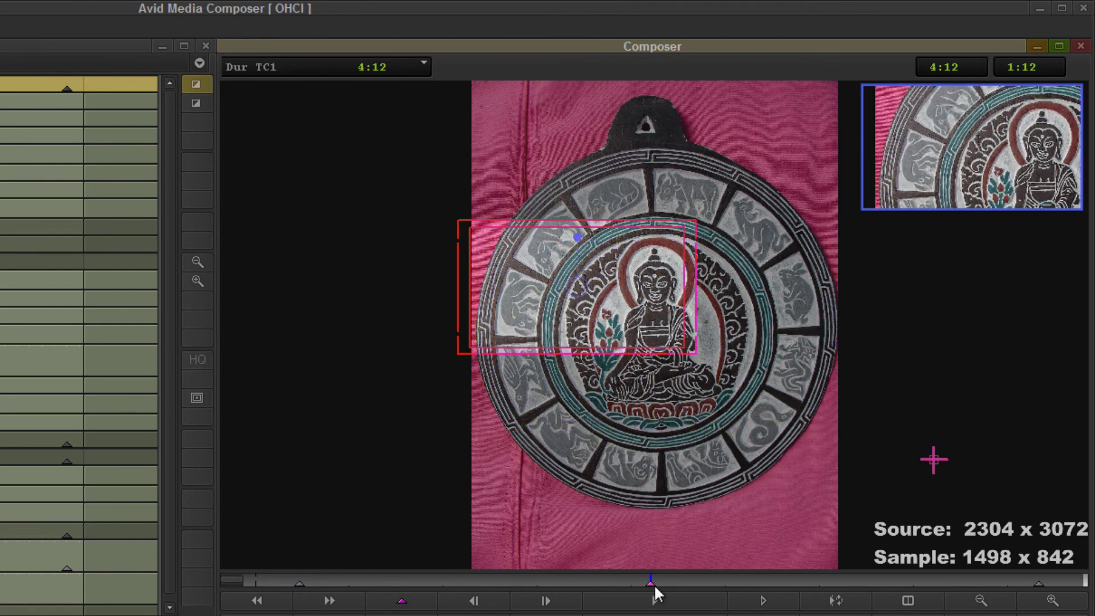
click(653, 584)
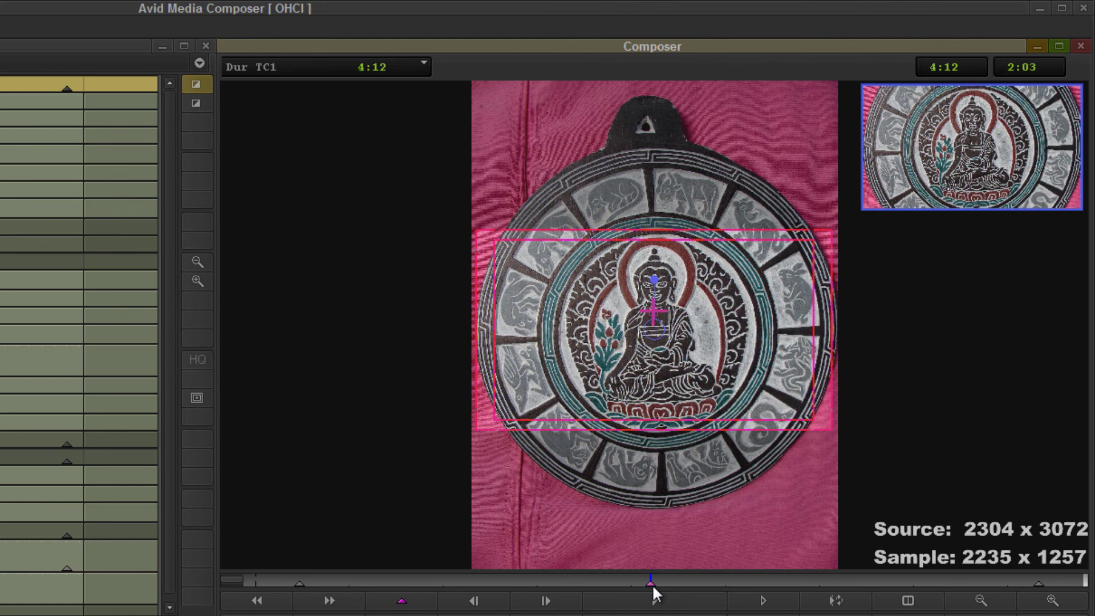
- Add a keyframe at 2:04, one frame after the 2:03 keyframe, and scrub through the move to compare the framing around it
text(1)
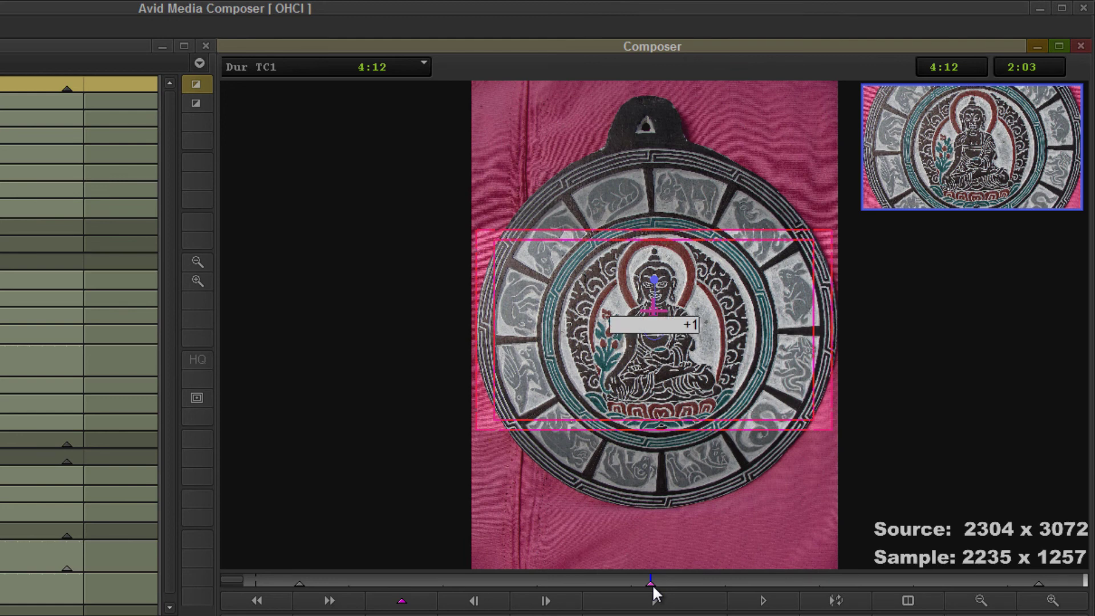
key(Return)
key(apostrophe)
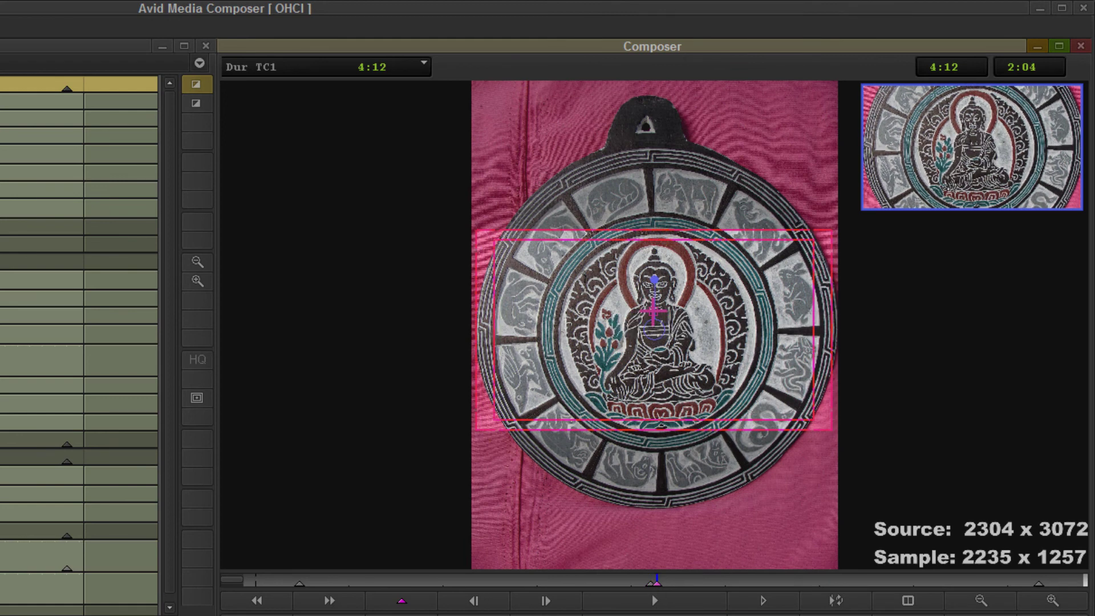
click(429, 581)
drag(442, 580, 632, 581)
drag(473, 577, 778, 578)
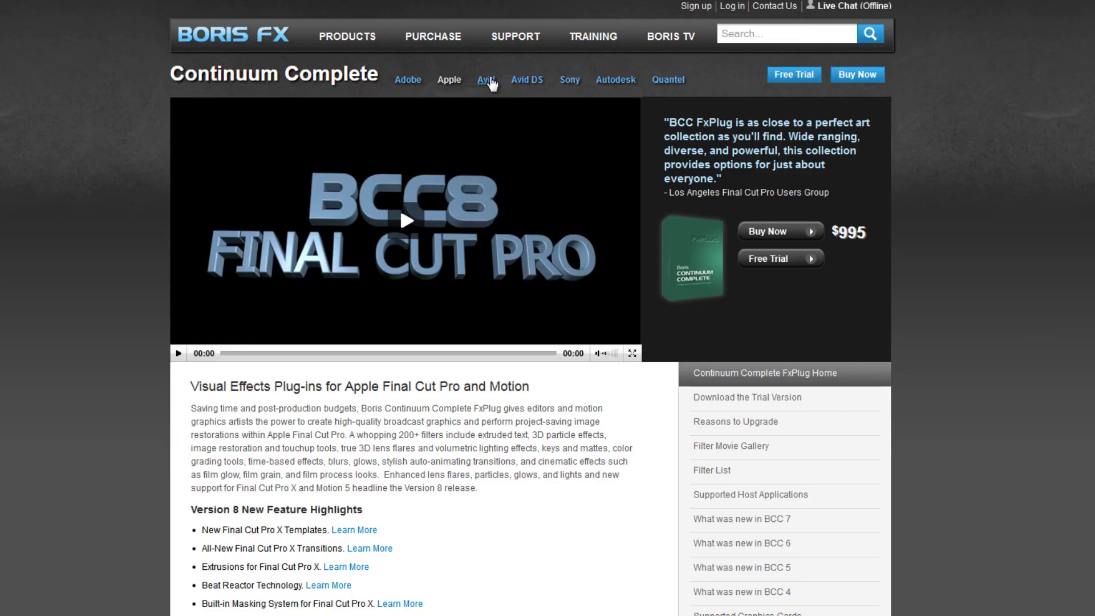
- Switch to the Boris FX website and look through the Avid page of Continuum Complete
click(486, 79)
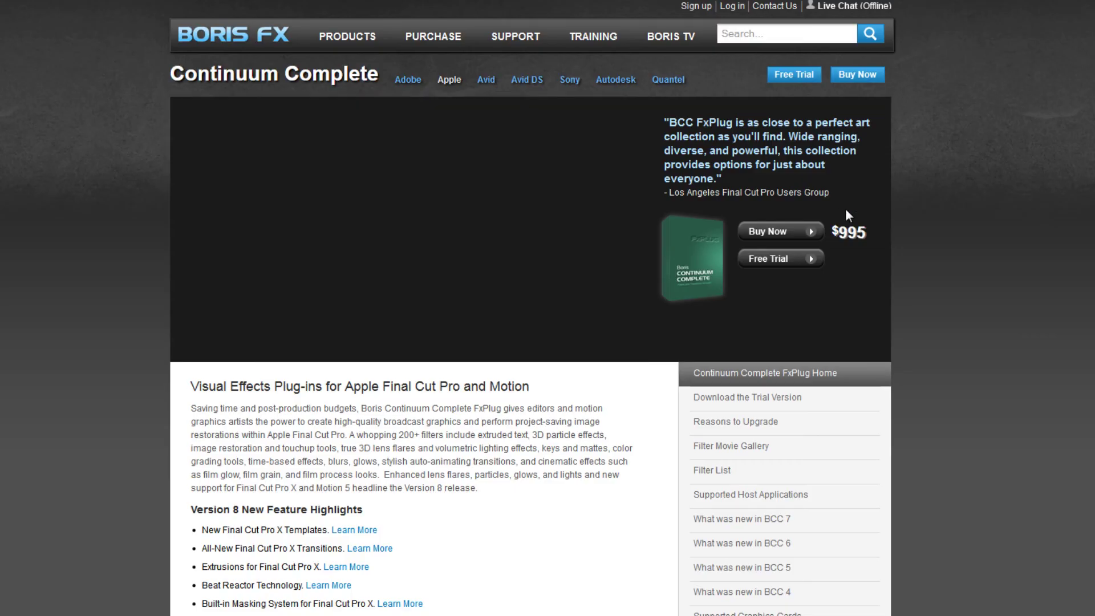
scroll(961, 222, down, 10)
scroll(960, 225, down, 5)
scroll(960, 225, up, 15)
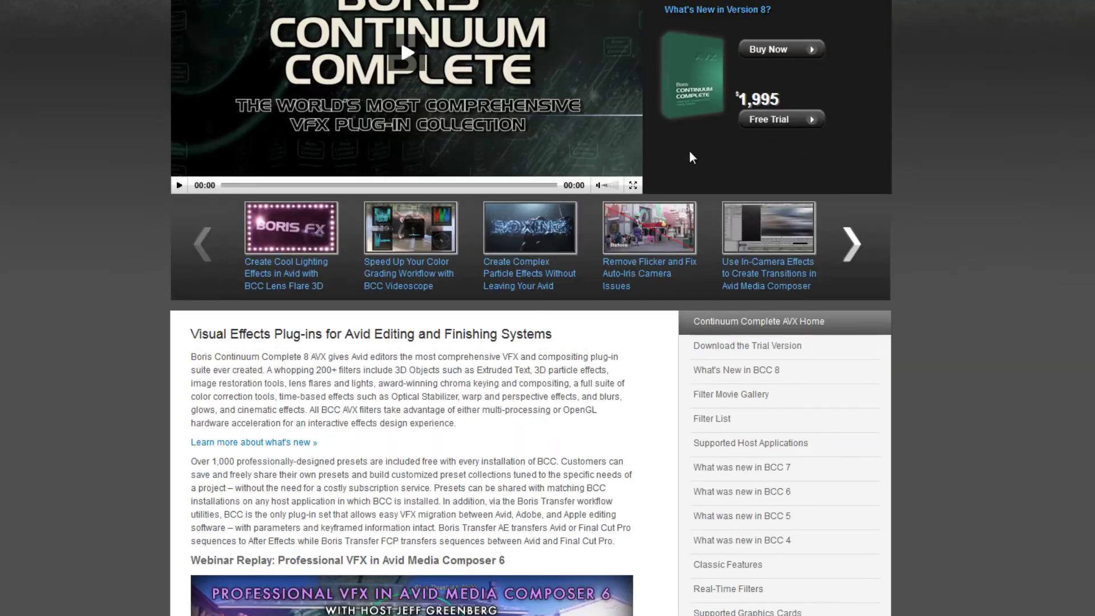
- Return to the Apple page of Continuum Complete, then open and read the Organic Strands PDF from its Filter List
key(alt+Left)
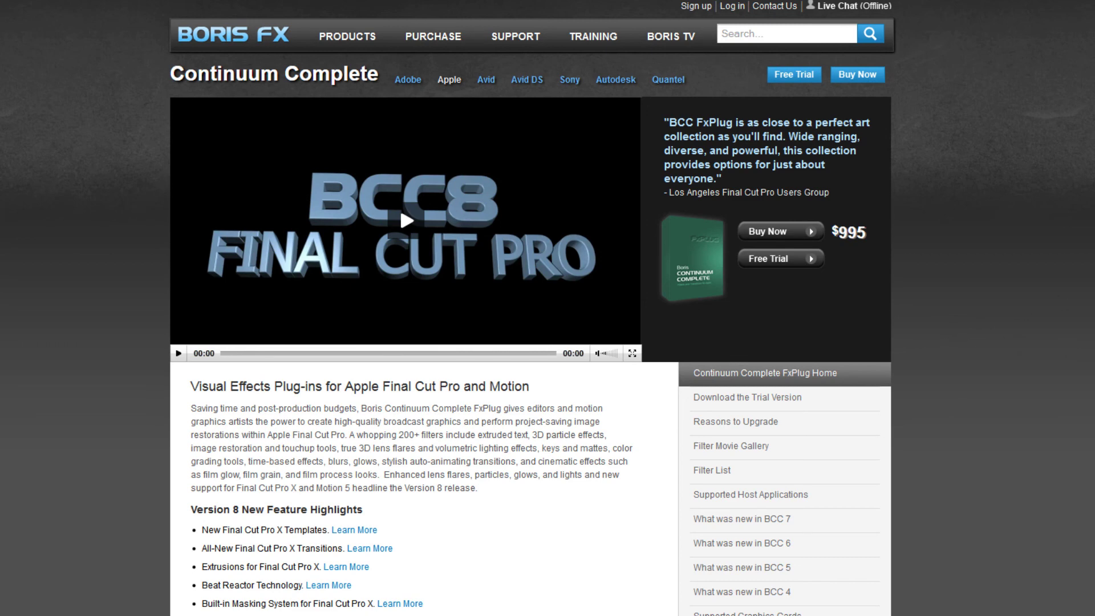
scroll(798, 331, down, 3)
click(726, 310)
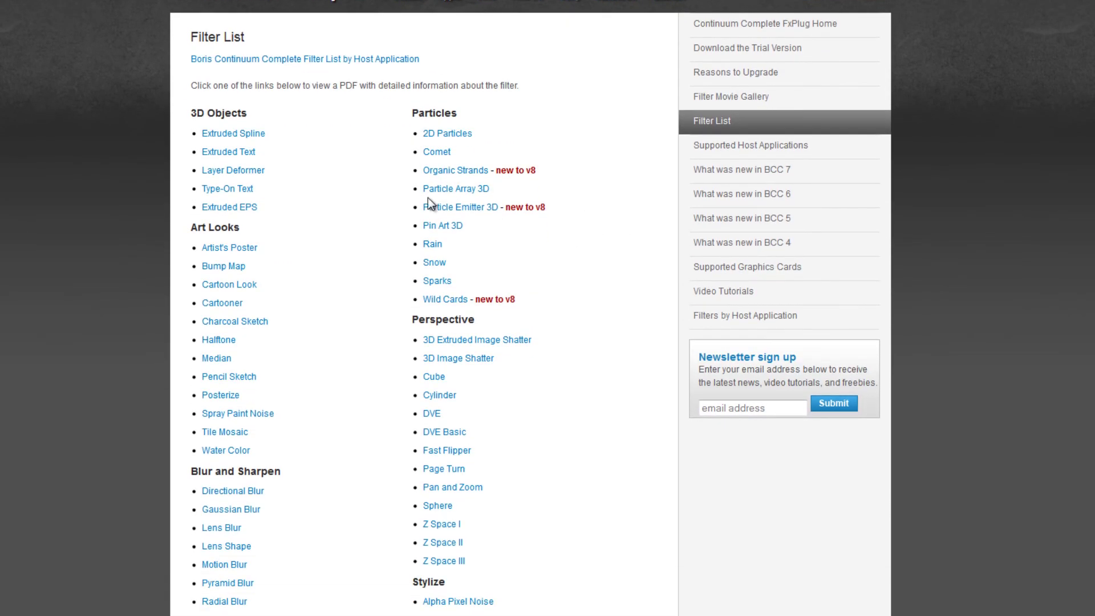
click(456, 187)
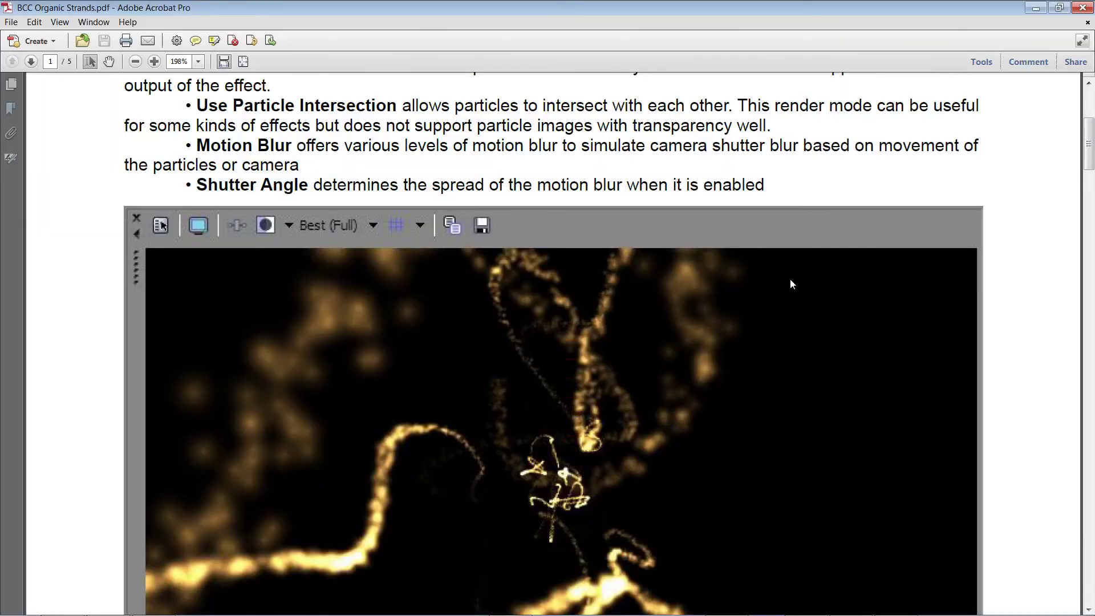
scroll(791, 279, up, 3)
scroll(792, 279, down, 5)
scroll(792, 279, down, 15)
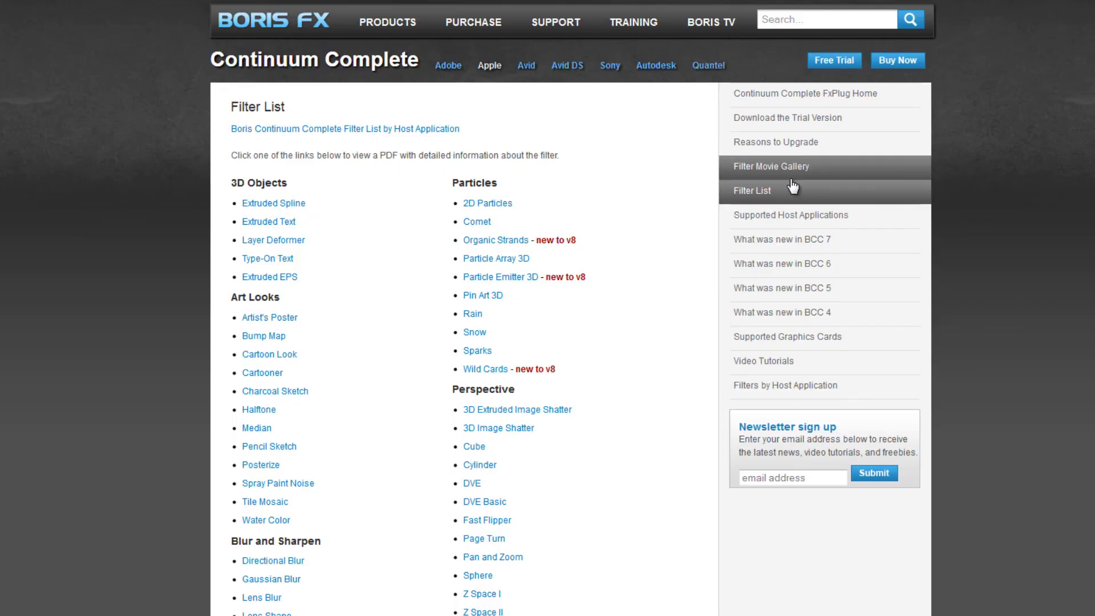
- View the Image Restoration category of the Filter Movie Gallery and start browsing the Adobe page of Continuum Complete
click(777, 171)
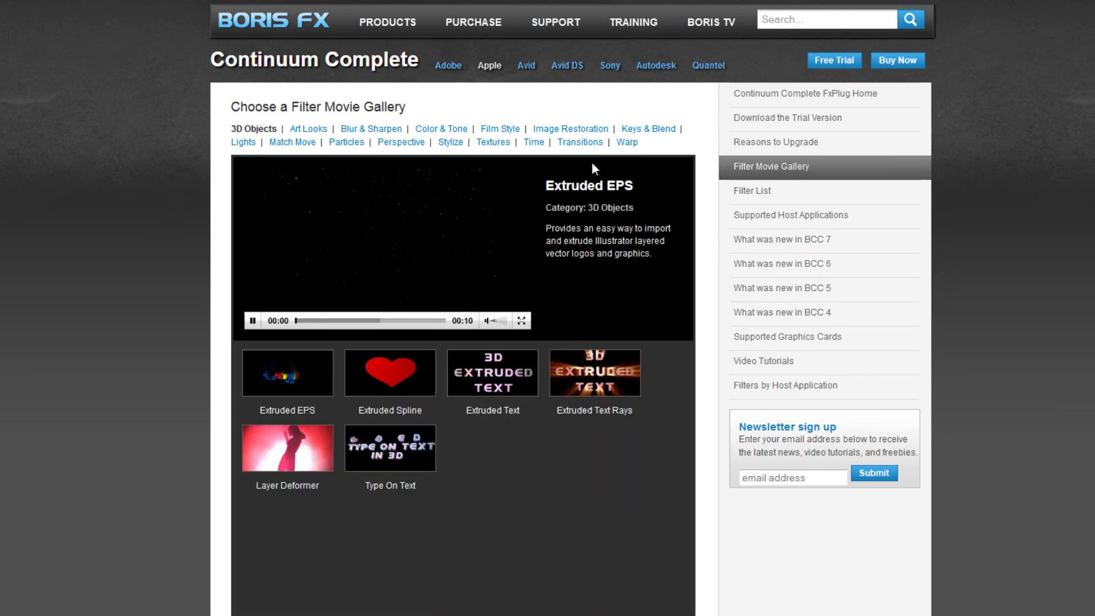
click(579, 131)
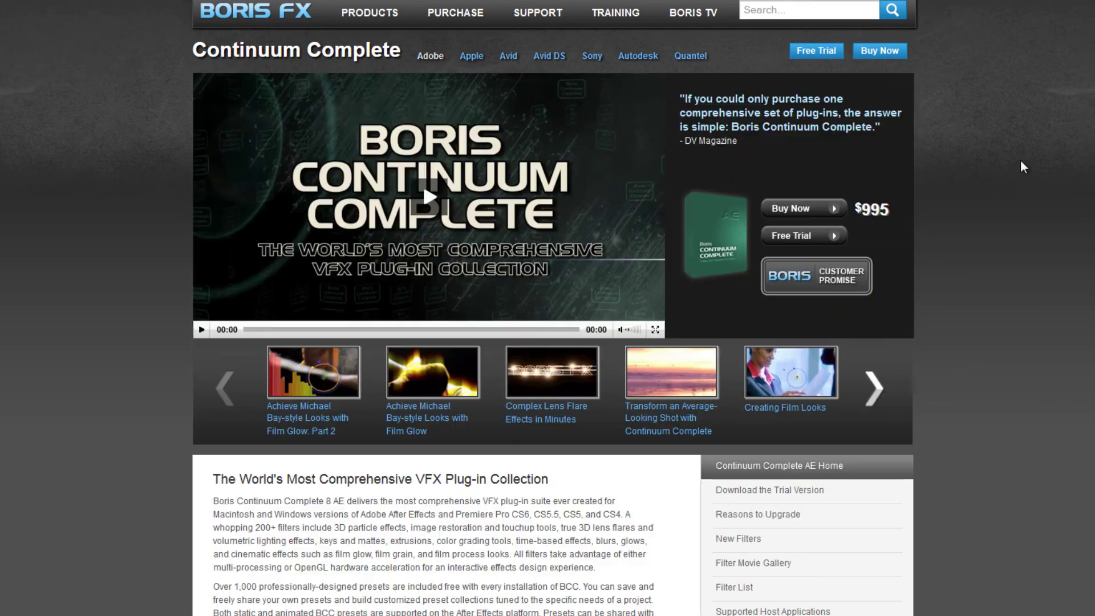
middle_click(1021, 159)
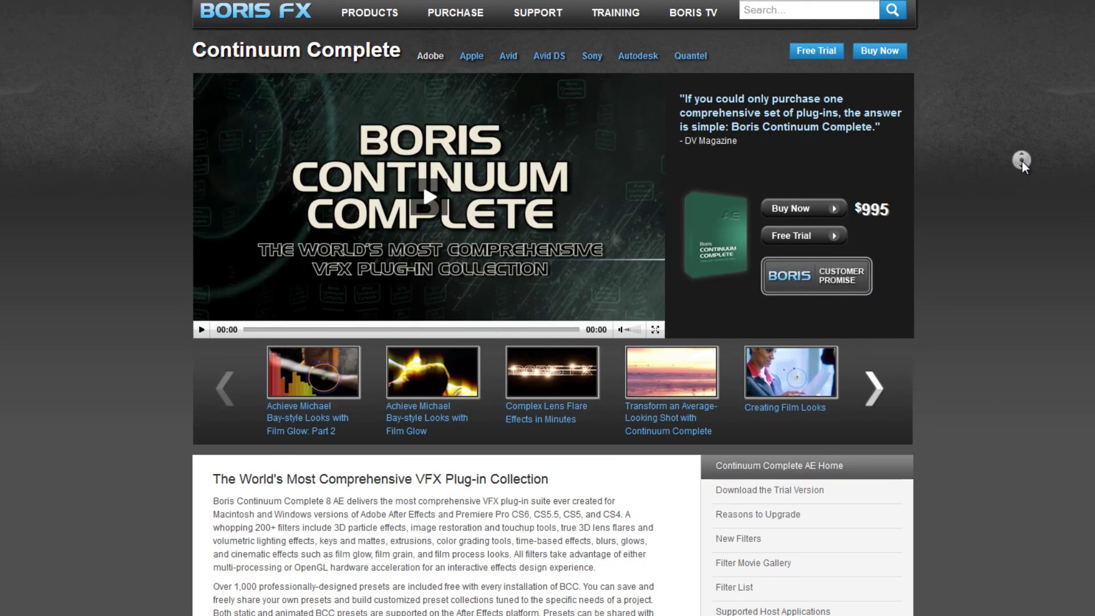